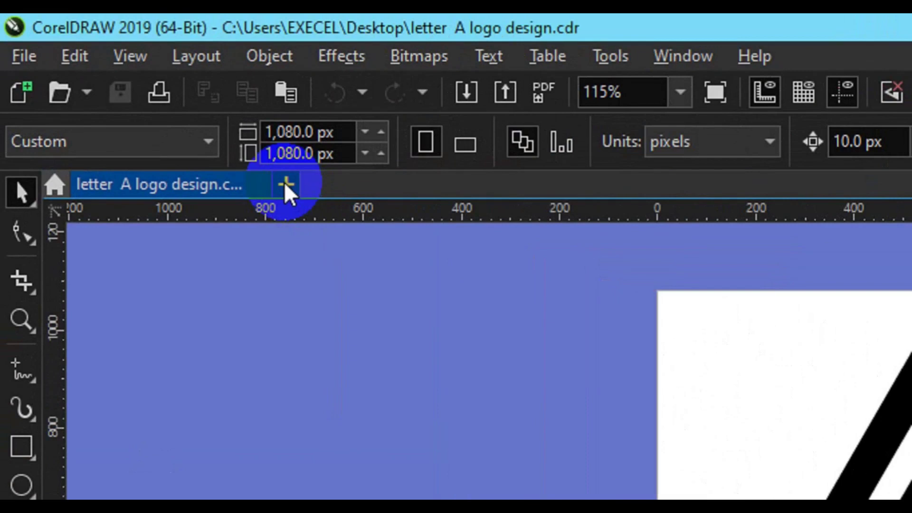
Create the 'Business card' document at 3.75 × 2.25 inches in landscape orientation.
{"action": "left_click", "coordinate": [285, 183]}
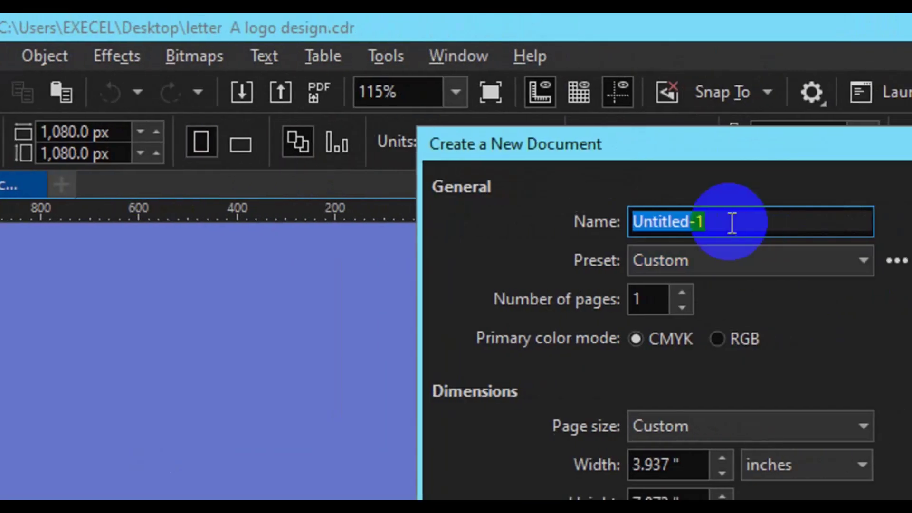
{"action": "type", "text": "Buso"}
{"action": "key", "text": "BackSpace"}
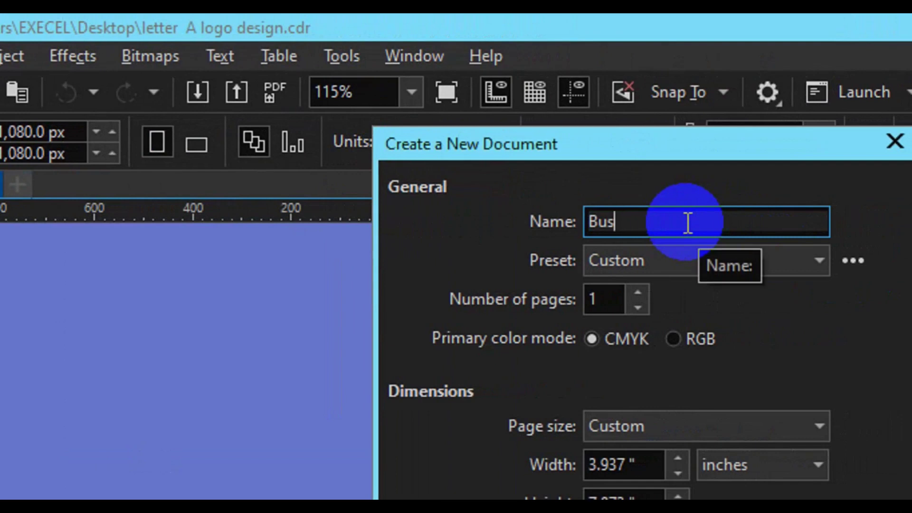
{"action": "type", "text": "d"}
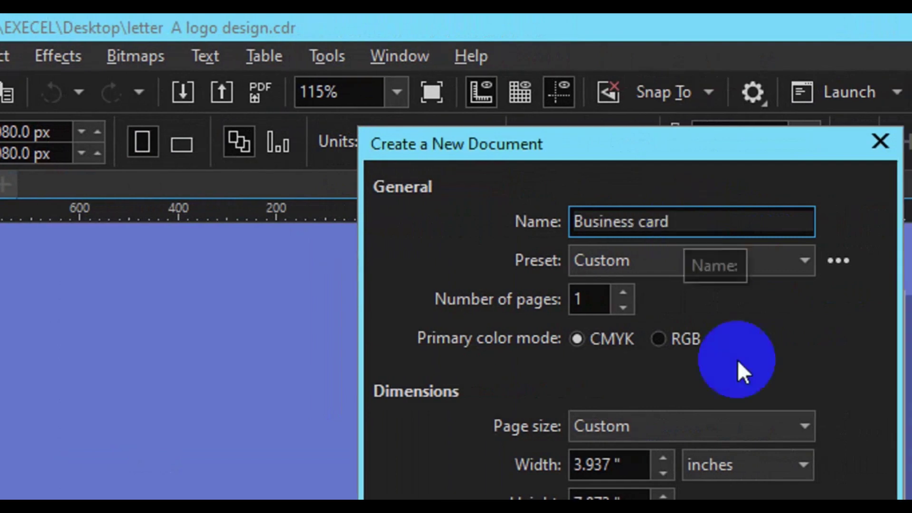
{"action": "double_click", "coordinate": [622, 409]}
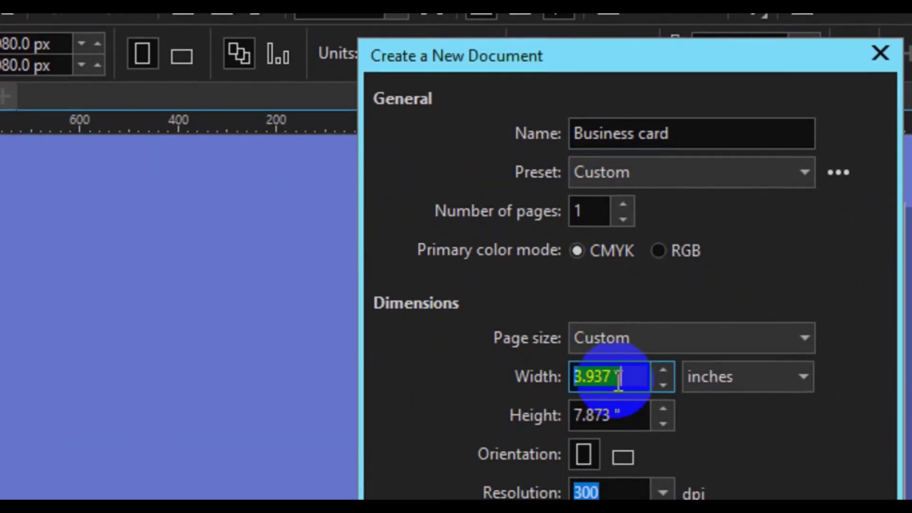
{"action": "type", "text": "3."}
{"action": "key", "text": "Tab"}
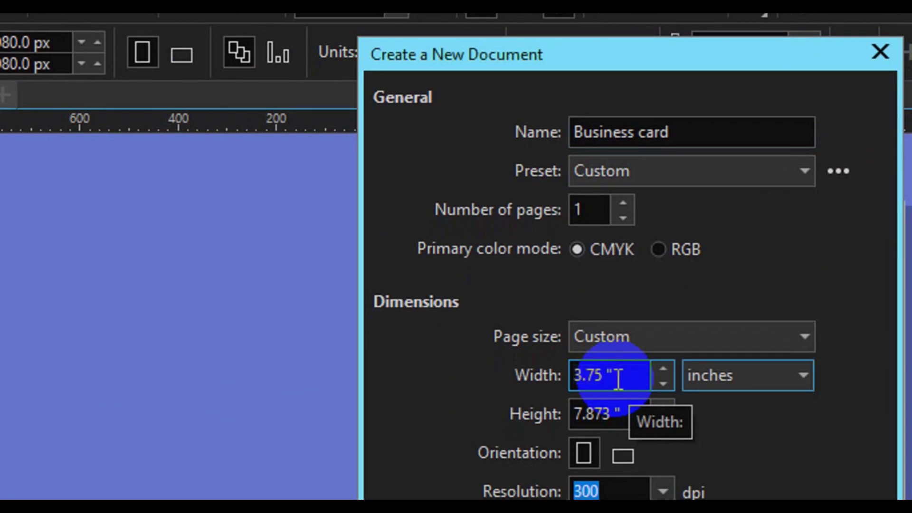
{"action": "type", "text": "2.25"}
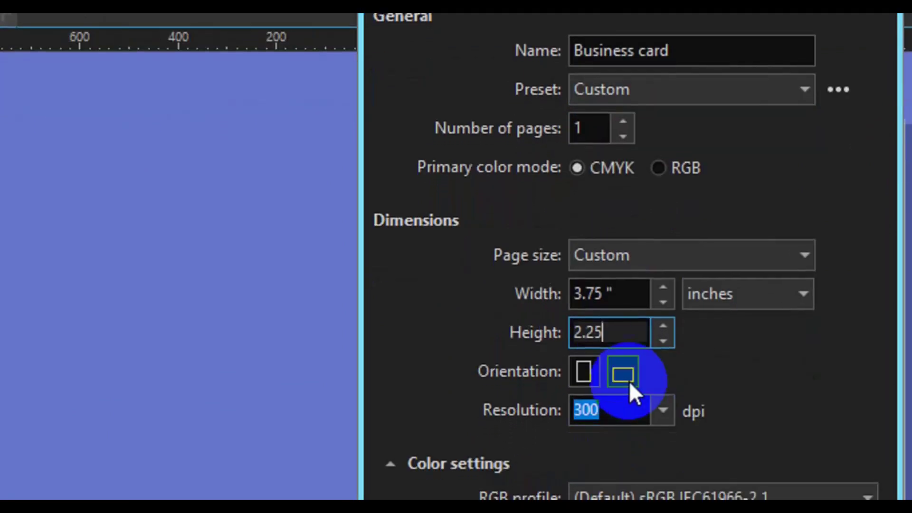
{"action": "left_click", "coordinate": [629, 378]}
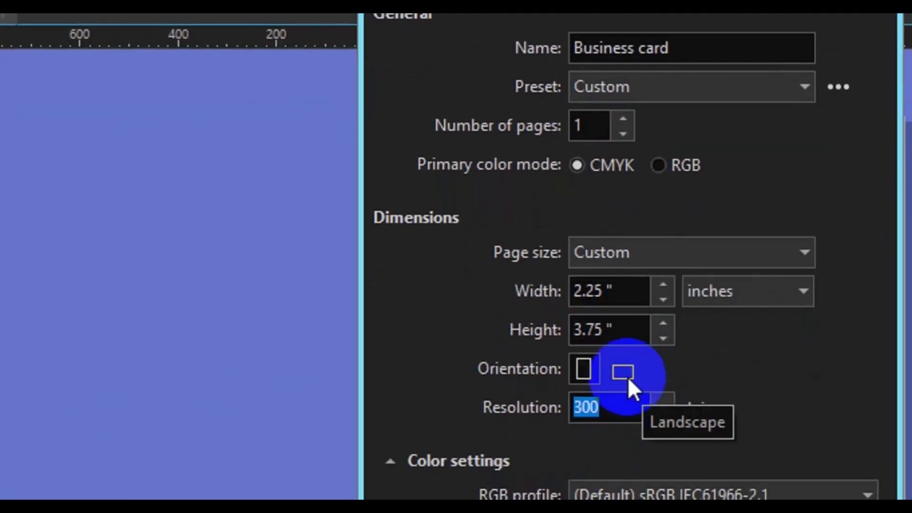
{"action": "left_click", "coordinate": [628, 371]}
{"action": "left_click", "coordinate": [696, 433]}
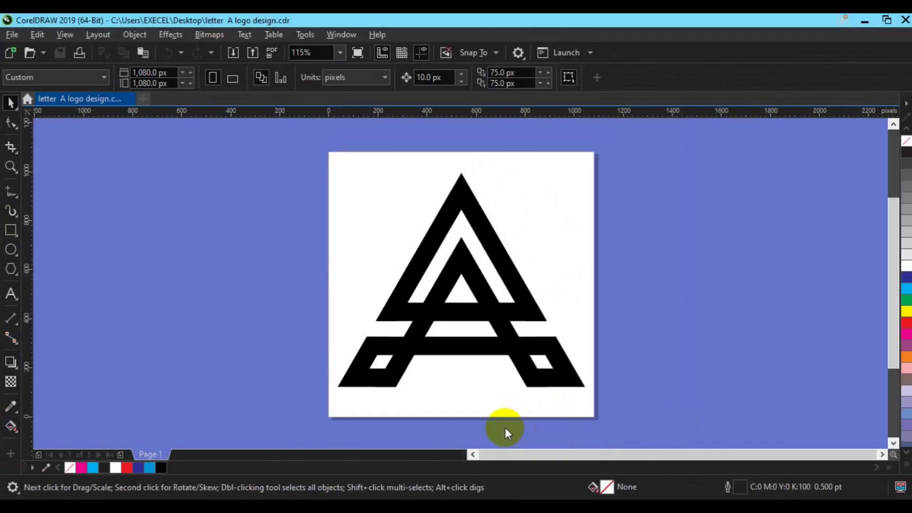
Add a centred rectangle sized 3.5 × 2 inches on the card.
{"action": "left_click", "coordinate": [11, 231]}
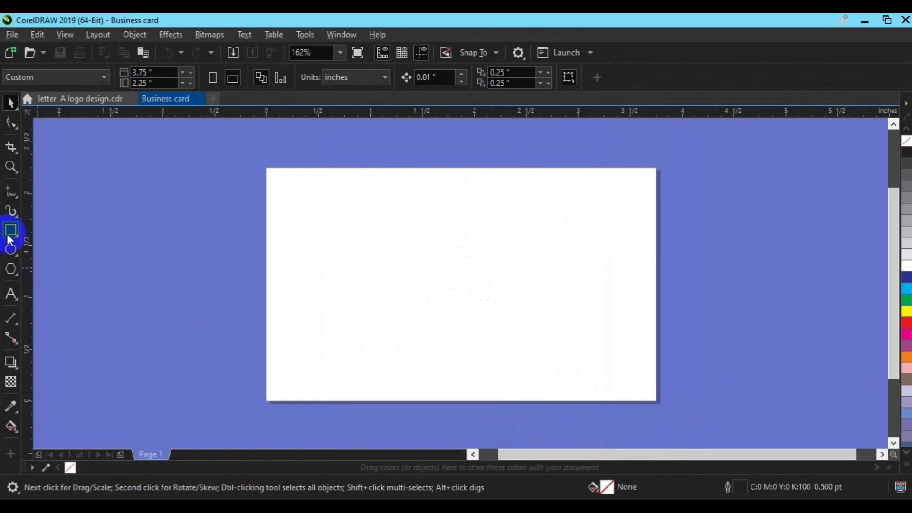
{"action": "double_click", "coordinate": [18, 258]}
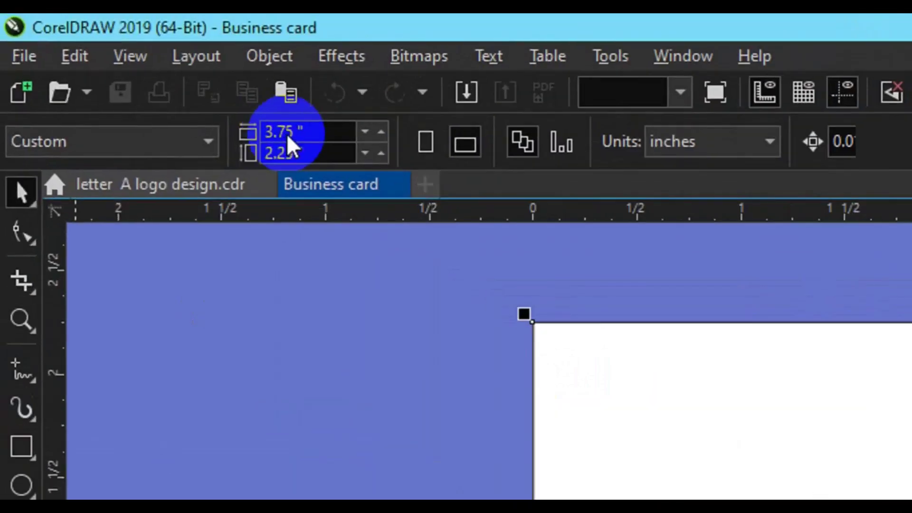
{"action": "type", "text": "3.5"}
{"action": "type", "text": "2"}
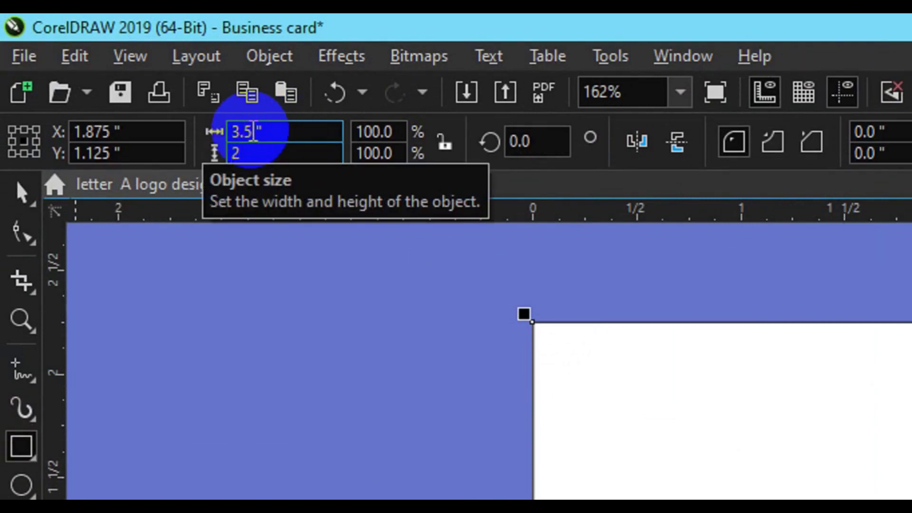
{"action": "key", "text": "Return"}
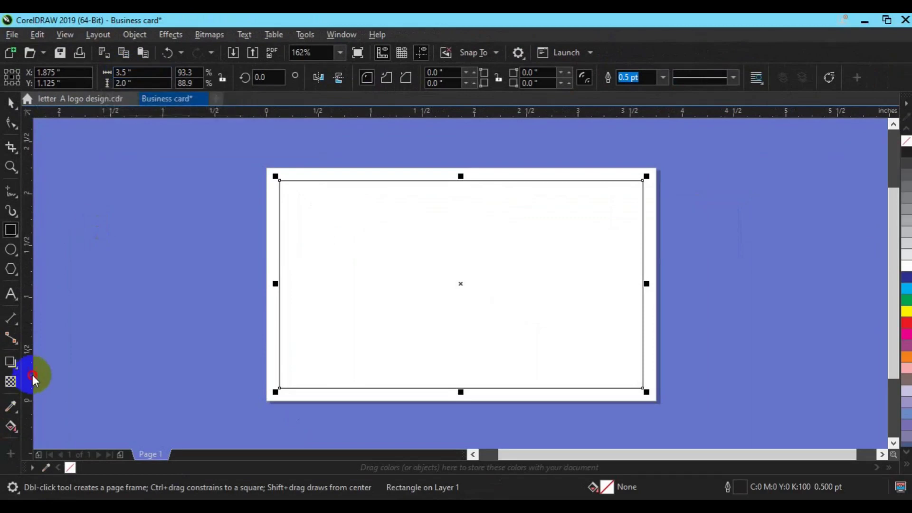
Drag guidelines onto the rectangle's left, top, bottom and right edges.
{"action": "left_click_drag", "start_coordinate": [32, 376], "coordinate": [281, 362]}
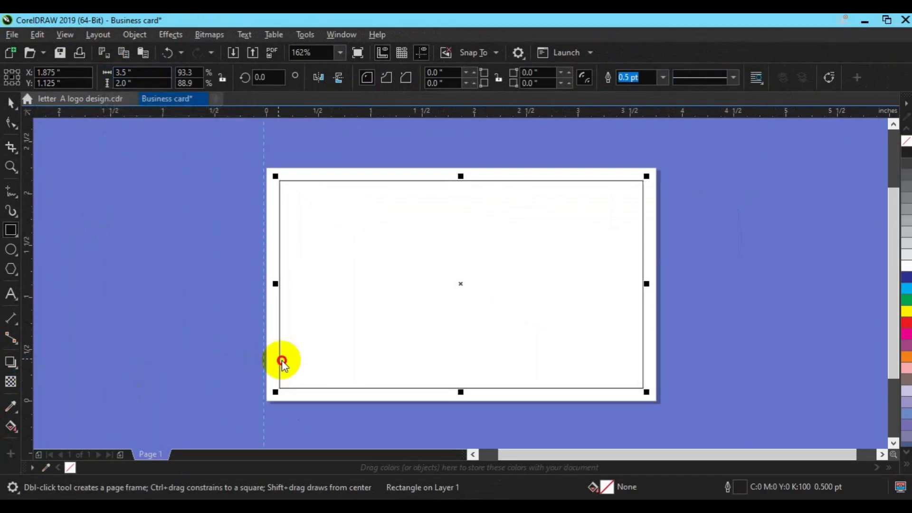
{"action": "left_click_drag", "start_coordinate": [462, 114], "coordinate": [466, 181]}
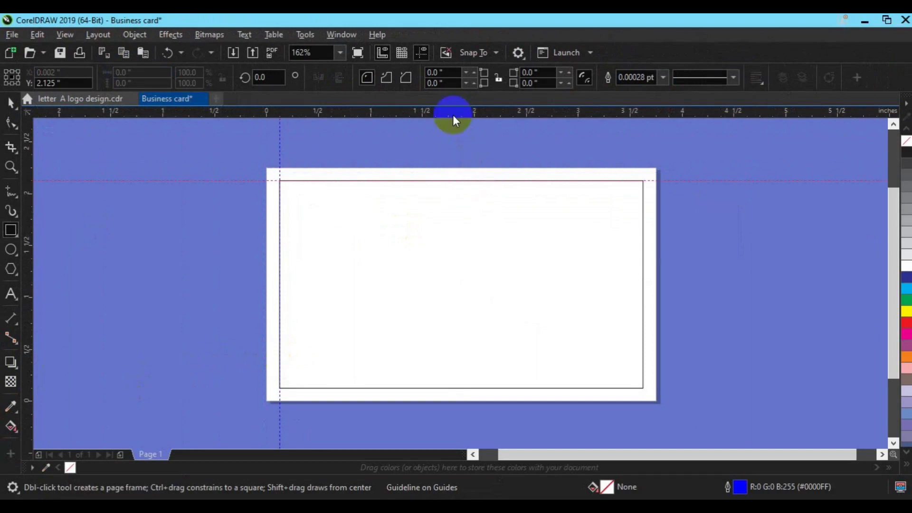
{"action": "left_click_drag", "start_coordinate": [453, 117], "coordinate": [476, 388]}
{"action": "left_click_drag", "start_coordinate": [27, 312], "coordinate": [643, 288]}
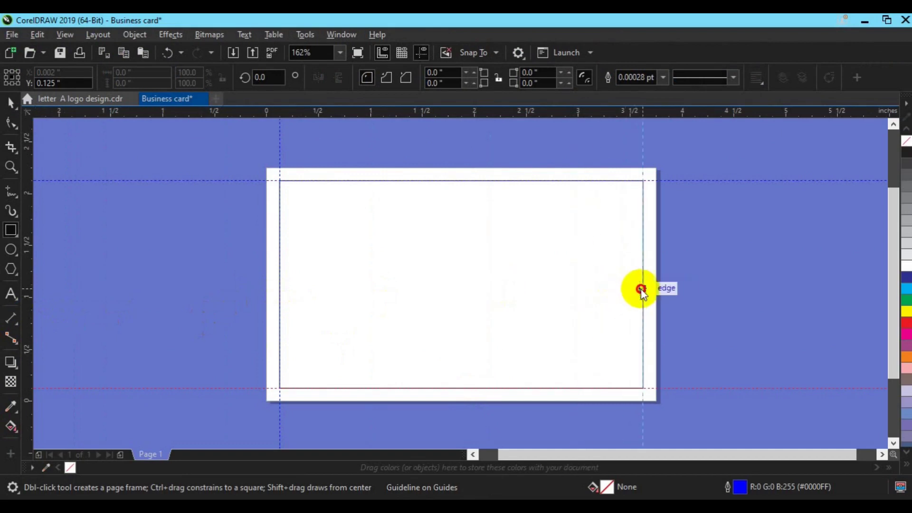
{"action": "left_click", "coordinate": [559, 315]}
Resize the rectangle to 3.25 × 1.75 inches.
{"action": "left_click", "coordinate": [186, 82]}
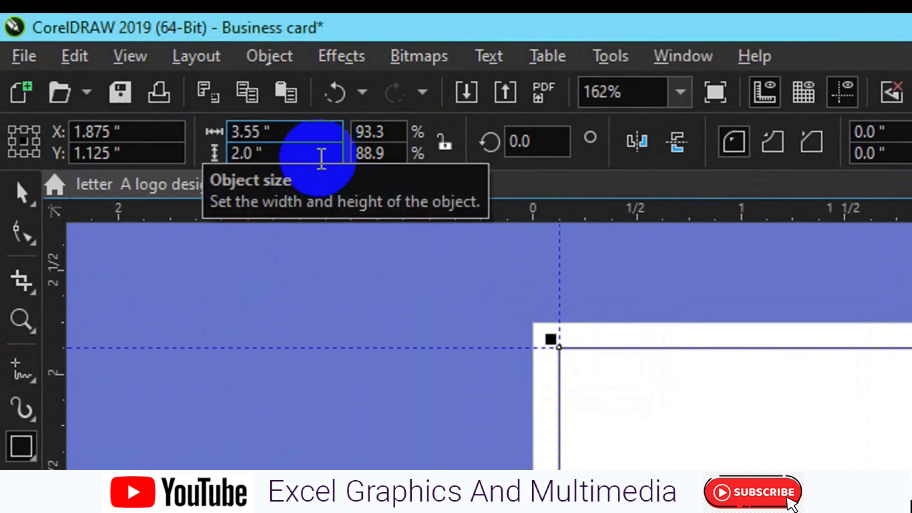
{"action": "double_click", "coordinate": [260, 153]}
{"action": "type", "text": "1.75"}
{"action": "key", "text": "Return"}
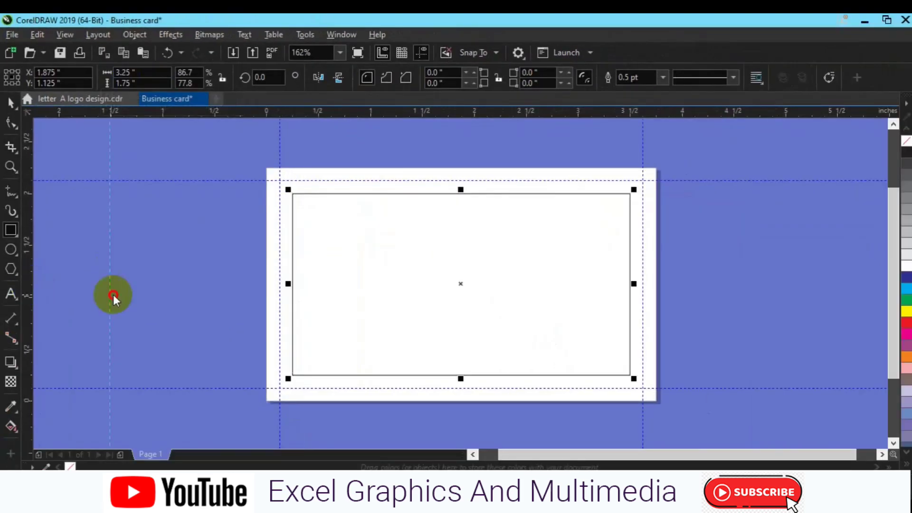
{"action": "left_click", "coordinate": [375, 235]}
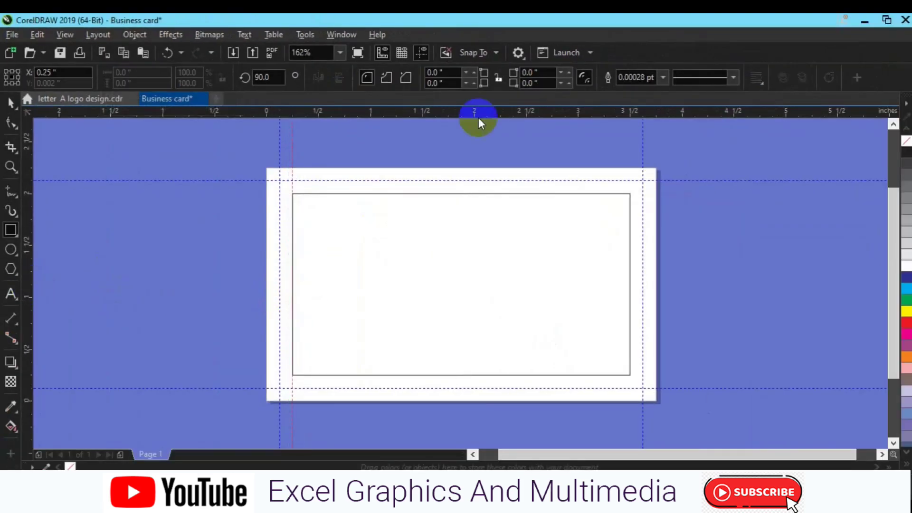
Put guidelines on all four inner edges, delete the helper rectangle, and add a page-sized rectangle.
{"action": "left_click_drag", "start_coordinate": [477, 116], "coordinate": [482, 193]}
{"action": "left_click_drag", "start_coordinate": [483, 116], "coordinate": [499, 375]}
{"action": "left_click_drag", "start_coordinate": [27, 248], "coordinate": [570, 296]}
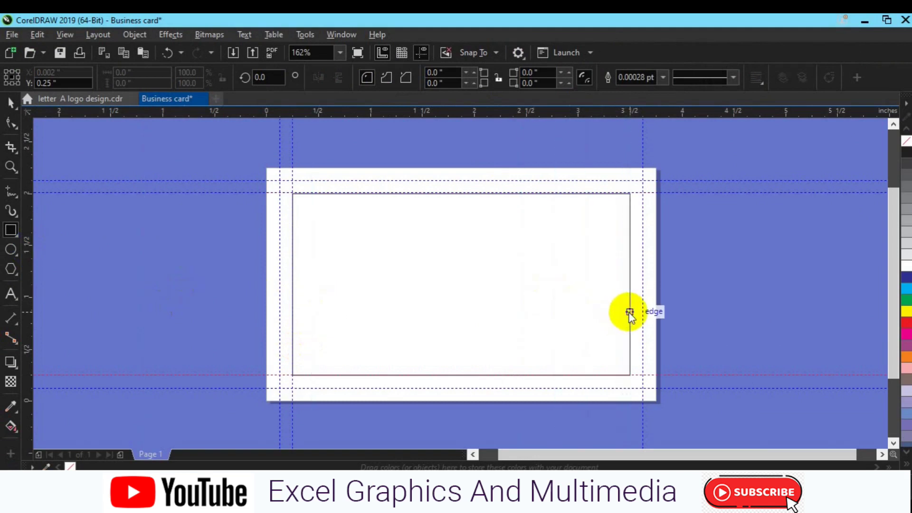
{"action": "left_click_drag", "start_coordinate": [570, 295], "coordinate": [630, 311]}
{"action": "key", "text": "Delete"}
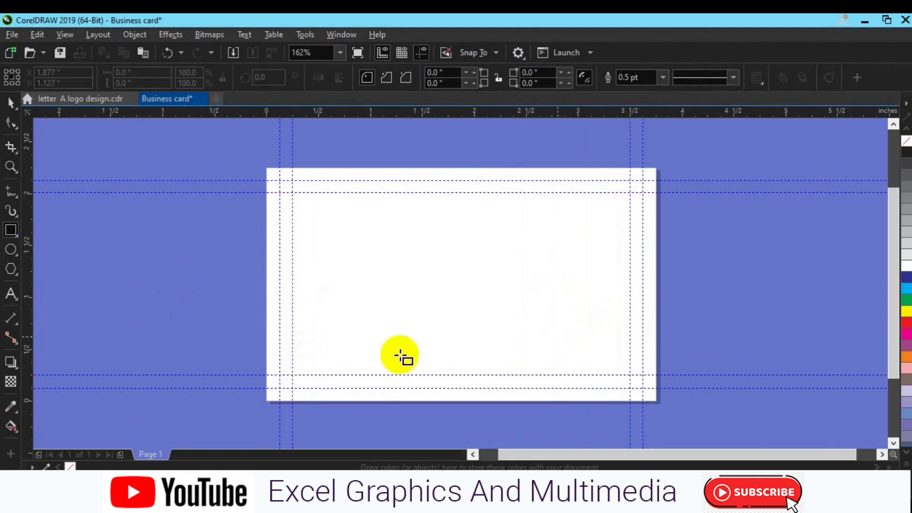
{"action": "double_click", "coordinate": [10, 231]}
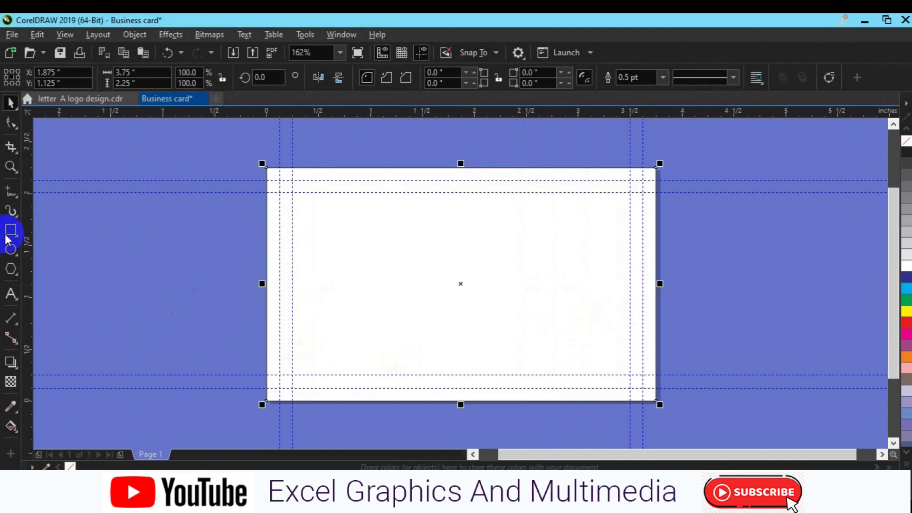
Draw a circle and move it onto the card's top-right guideline intersection.
{"action": "left_click", "coordinate": [153, 195]}
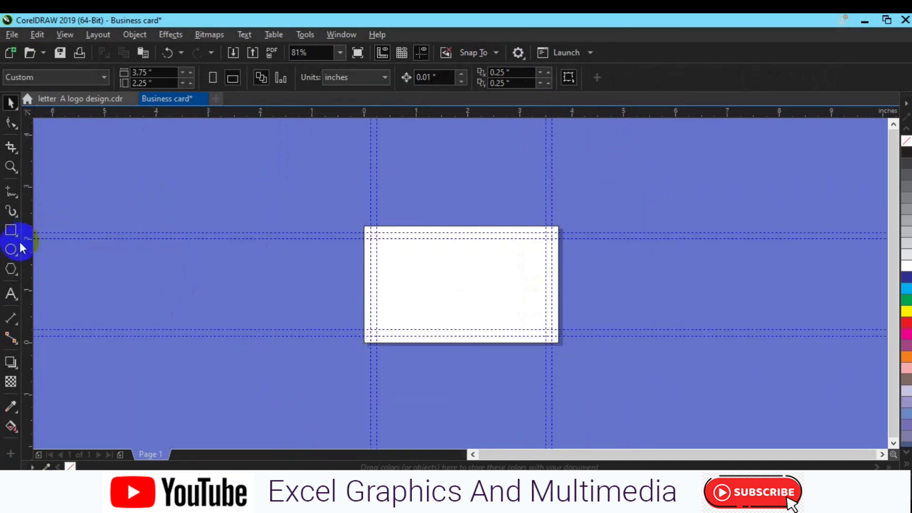
{"action": "key", "text": "F7"}
{"action": "left_click_drag", "start_coordinate": [231, 261], "coordinate": [385, 368]}
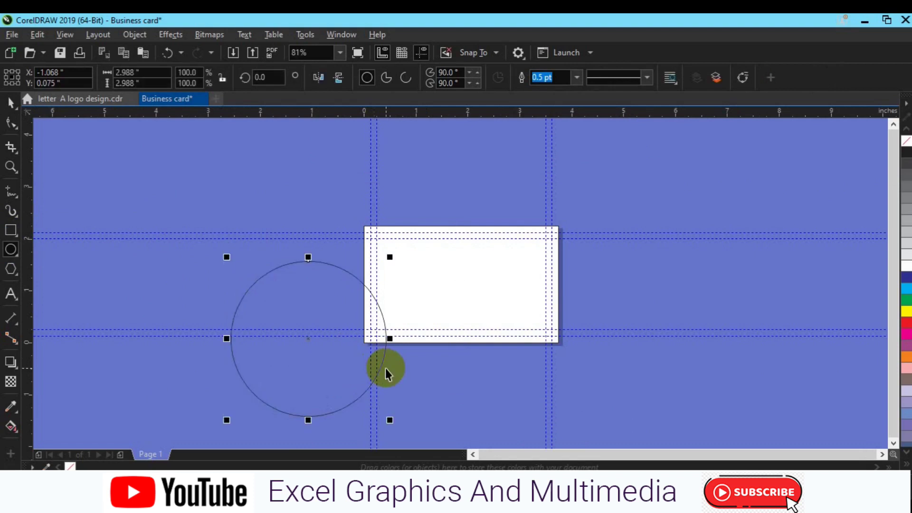
{"action": "mouse_move", "coordinate": [317, 346]}
{"action": "left_mouse_down"}
{"action": "mouse_move", "coordinate": [511, 306]}
{"action": "mouse_move", "coordinate": [547, 249]}
{"action": "left_mouse_up"}
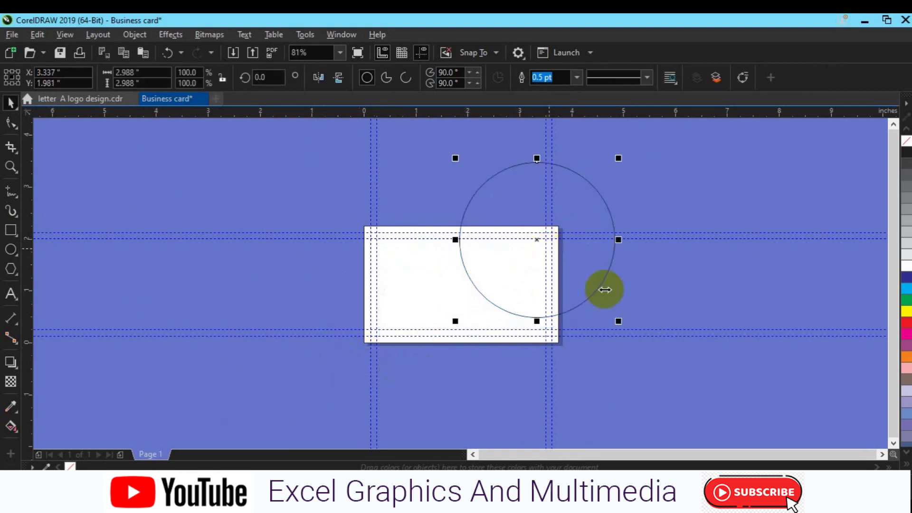
Make a concentric inner circle copy 2.37 inches wide and select both circles.
{"action": "left_click_drag", "start_coordinate": [618, 322], "coordinate": [606, 318]}
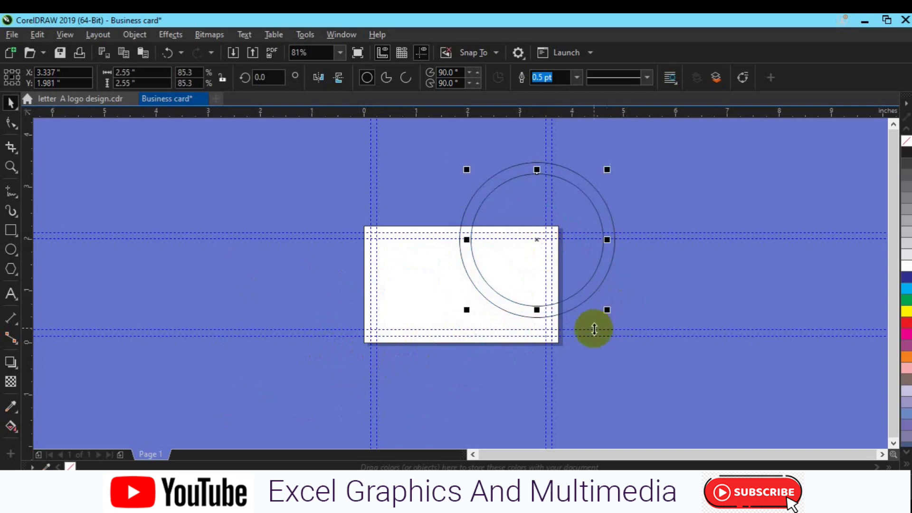
{"action": "left_click_drag", "start_coordinate": [607, 318], "coordinate": [604, 310]}
{"action": "key", "text": "F7"}
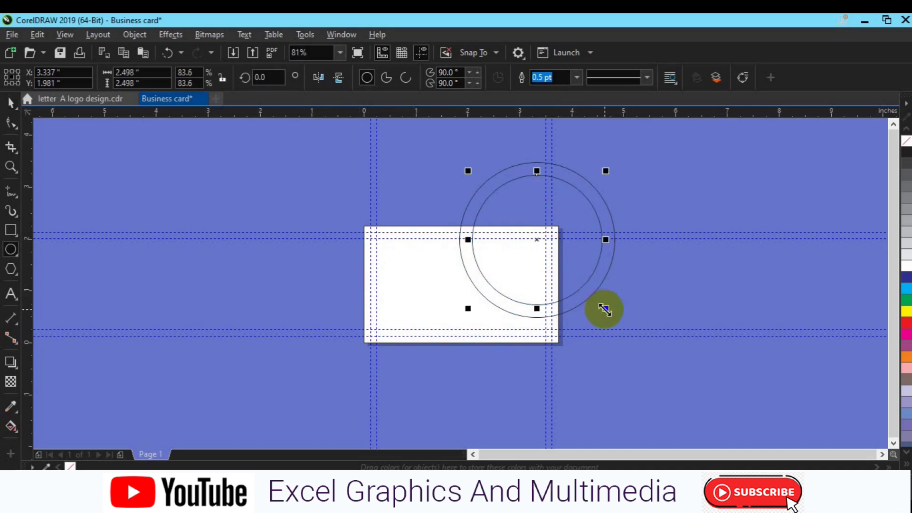
{"action": "left_click_drag", "start_coordinate": [604, 310], "coordinate": [601, 306]}
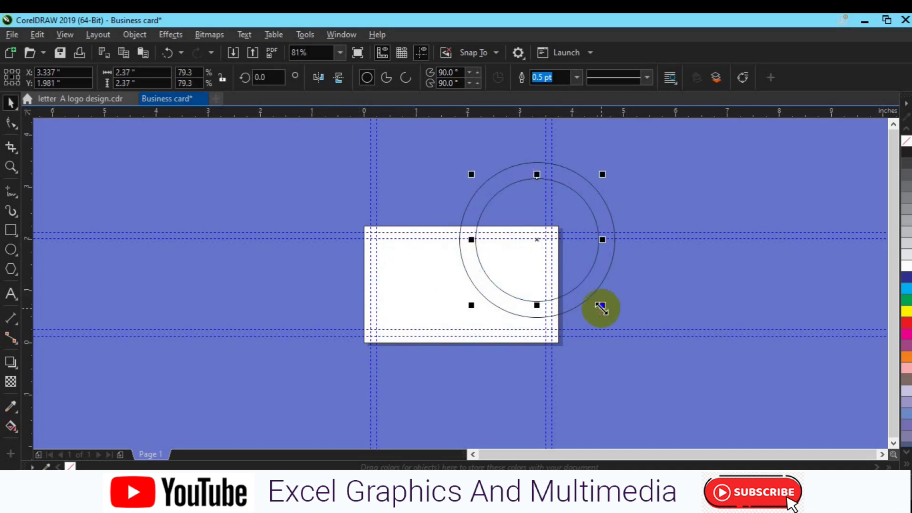
{"action": "left_click_drag", "start_coordinate": [398, 152], "coordinate": [647, 320]}
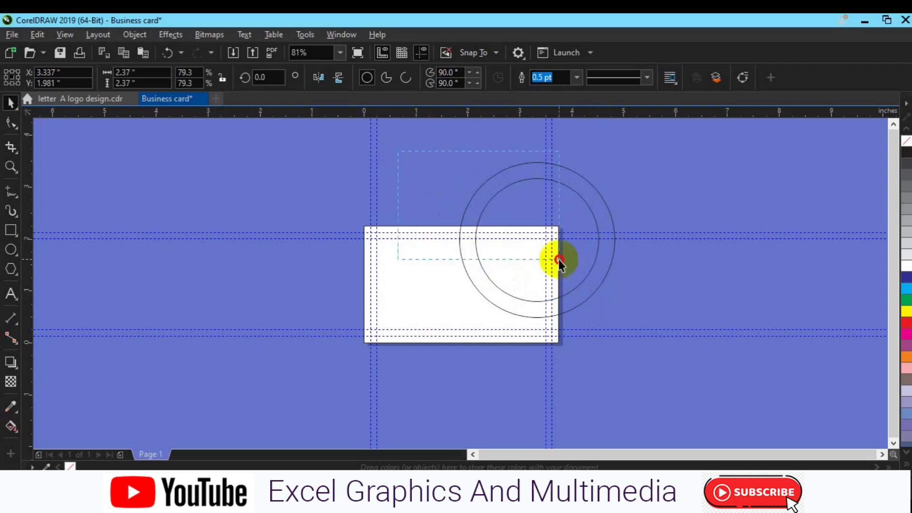
{"action": "left_click", "coordinate": [647, 322]}
{"action": "left_click", "coordinate": [576, 275]}
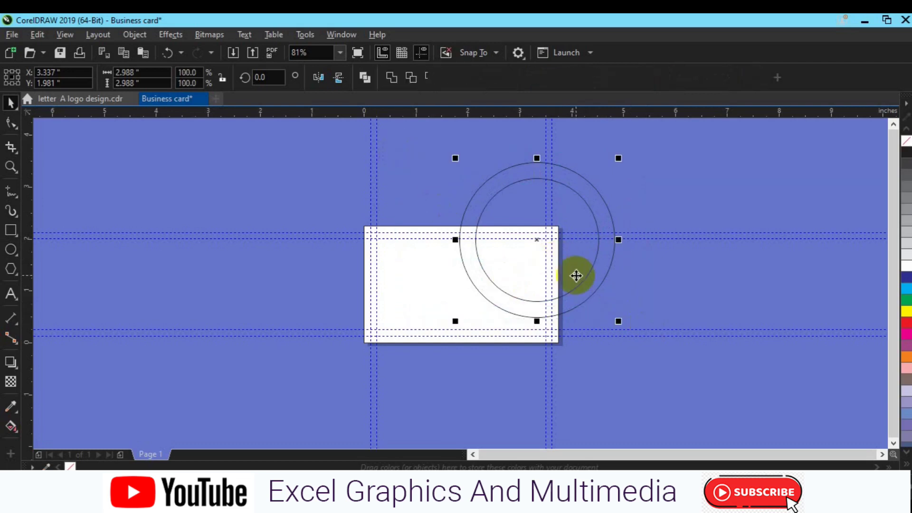
Duplicate the circle pair and position the copy below the original near the card's bottom edge.
{"action": "key", "text": "ctrl+d"}
{"action": "mouse_move", "coordinate": [550, 229]}
{"action": "left_mouse_down"}
{"action": "mouse_move", "coordinate": [516, 349]}
{"action": "mouse_move", "coordinate": [513, 342]}
{"action": "left_mouse_up"}
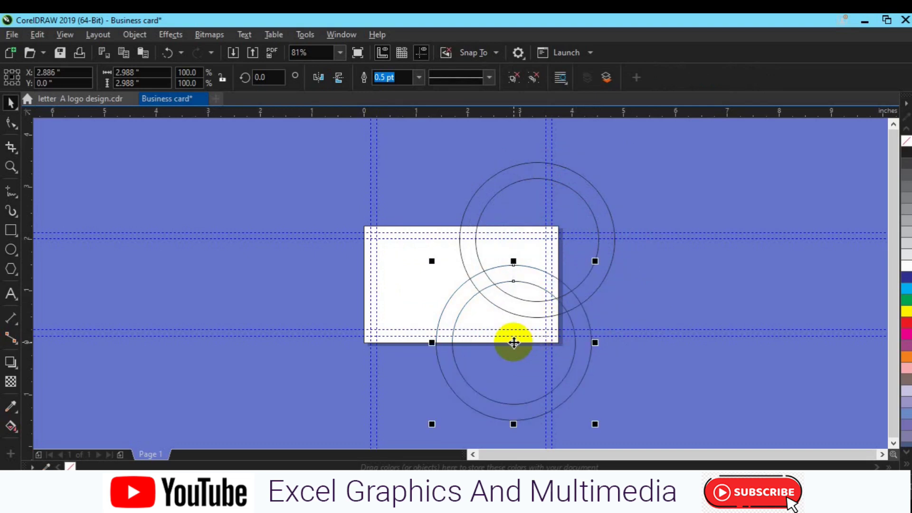
{"action": "left_click_drag", "start_coordinate": [511, 254], "coordinate": [496, 268]}
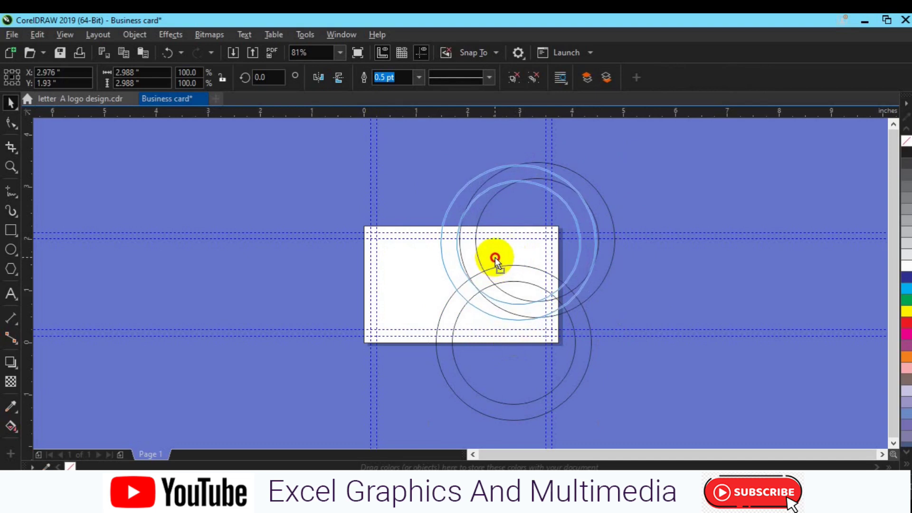
{"action": "left_click_drag", "start_coordinate": [496, 268], "coordinate": [497, 256]}
{"action": "left_click_drag", "start_coordinate": [463, 374], "coordinate": [467, 390]}
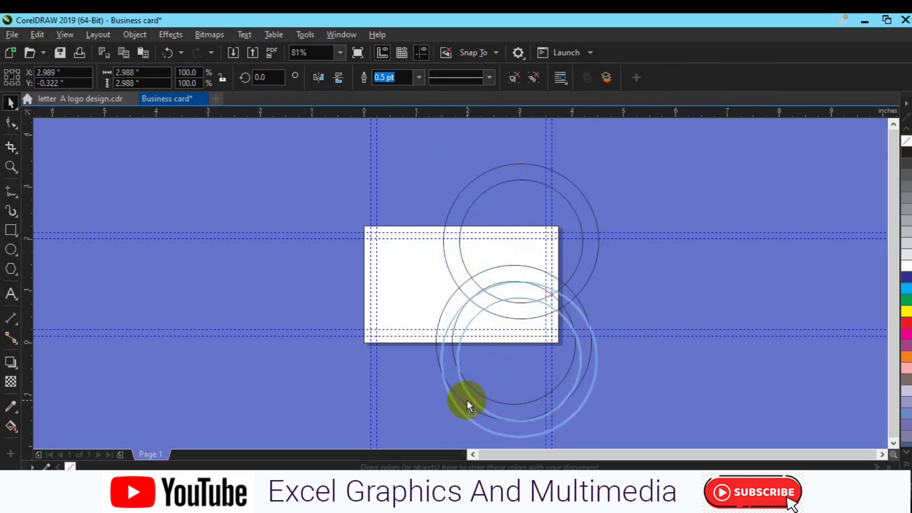
{"action": "left_click_drag", "start_coordinate": [468, 390], "coordinate": [467, 400]}
{"action": "left_click", "coordinate": [520, 237]}
{"action": "left_click", "coordinate": [521, 192]}
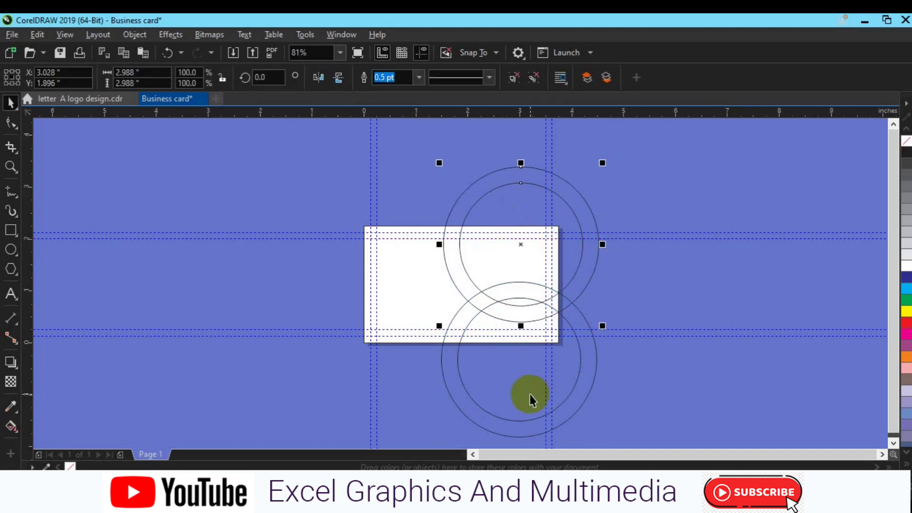
Nudge the lower circle pair upward until it overlaps the upper pair.
{"action": "left_click", "coordinate": [597, 399]}
{"action": "key", "text": "Up"}
{"action": "key", "text": "Up"}
{"action": "key", "text": "Up"}
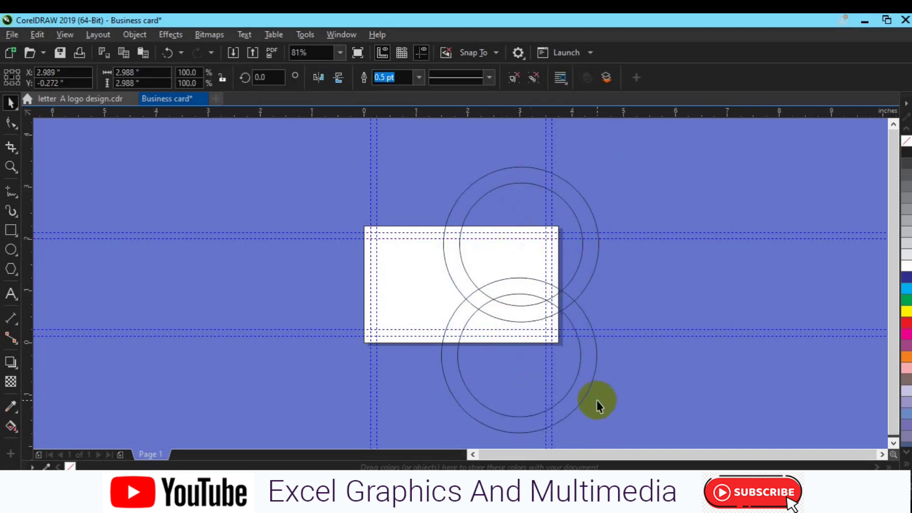
{"action": "key", "text": "Up"}
{"action": "key", "text": "Up"}
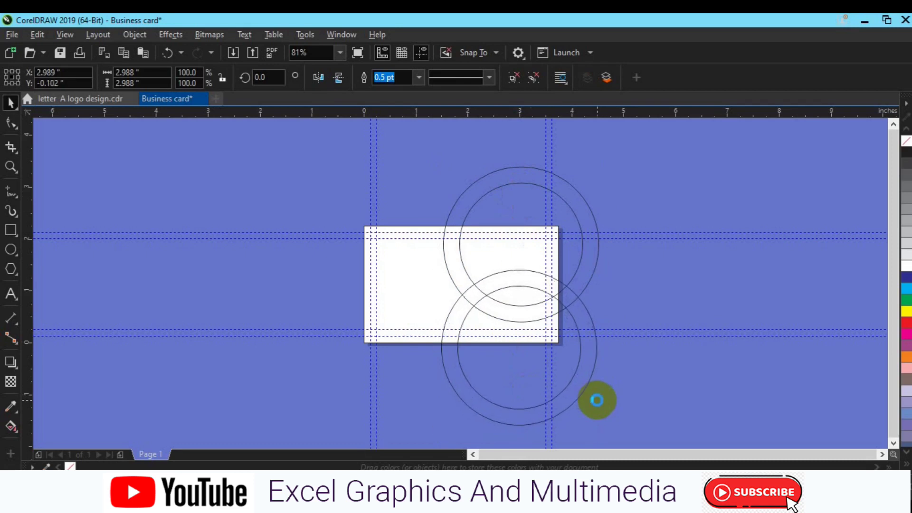
{"action": "left_click", "coordinate": [585, 268]}
{"action": "key", "text": "Up"}
{"action": "key", "text": "Up"}
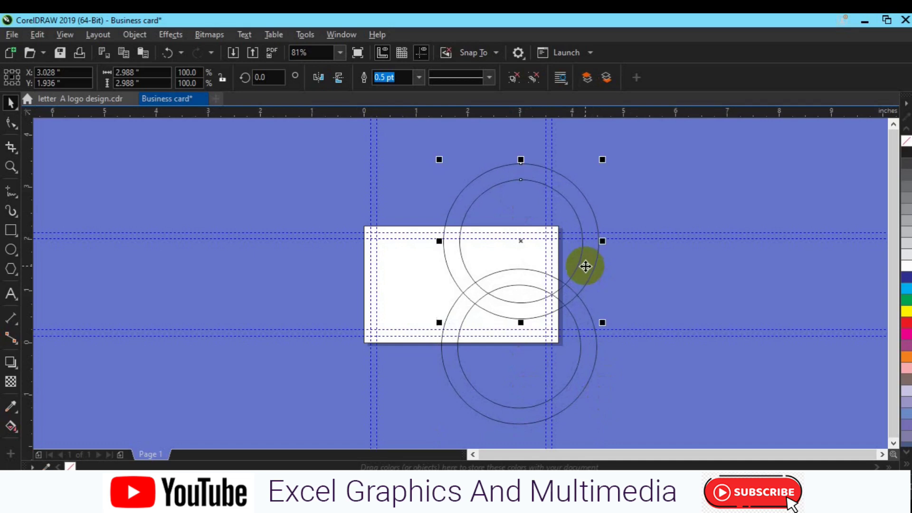
{"action": "left_click", "coordinate": [578, 344]}
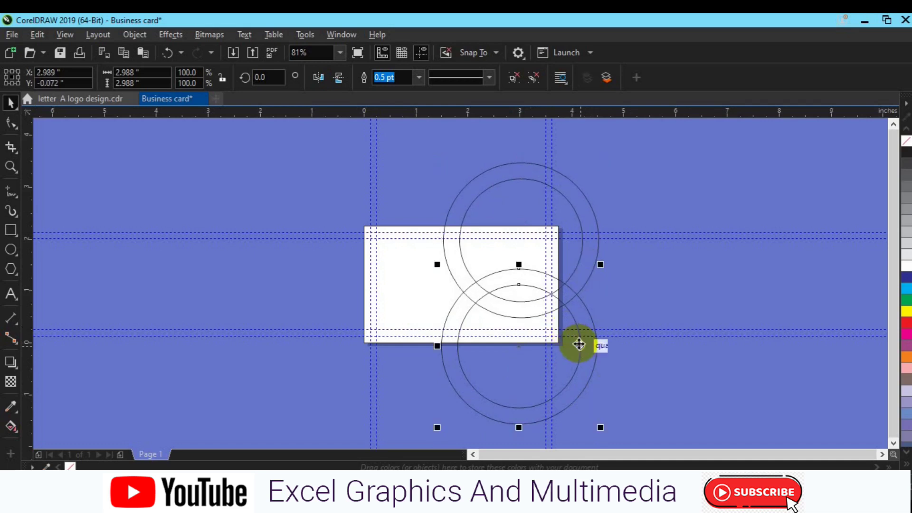
{"action": "left_click_drag", "start_coordinate": [579, 343], "coordinate": [578, 341]}
{"action": "left_click", "coordinate": [406, 308]}
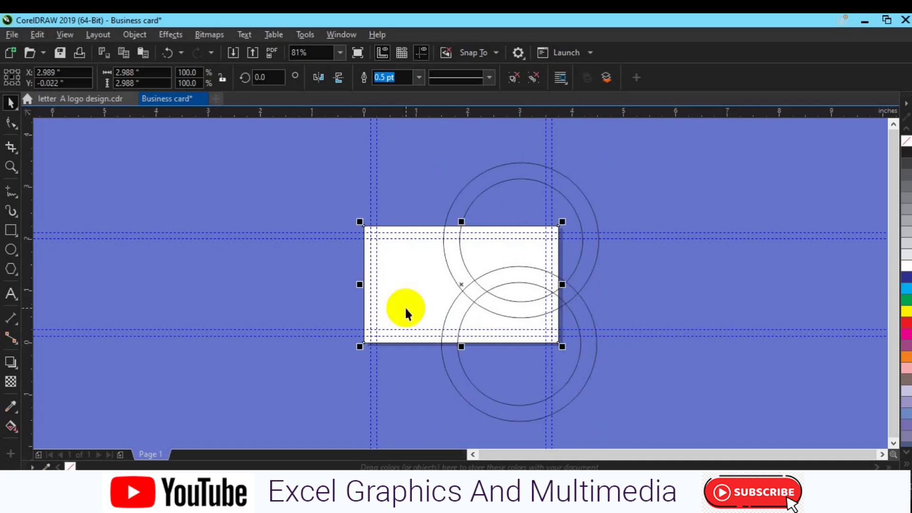
Bring the white card rectangle to the front of the page.
{"action": "right_click", "coordinate": [406, 308]}
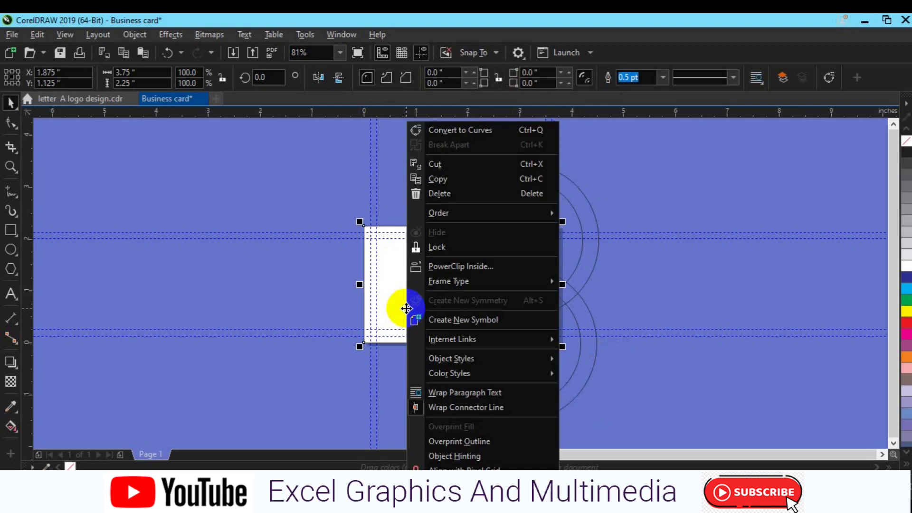
{"action": "left_click", "coordinate": [468, 216]}
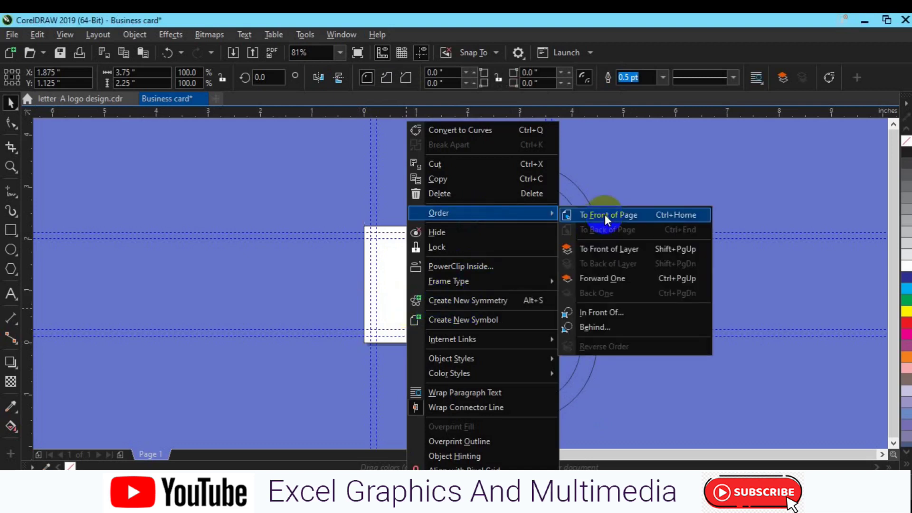
{"action": "left_click", "coordinate": [606, 216]}
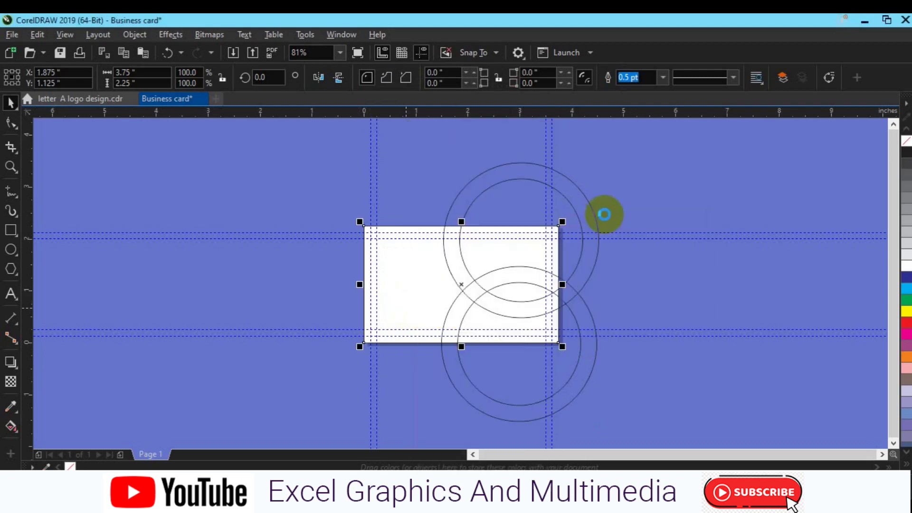
Smart Fill the four arc bands between the concentric circles.
{"action": "left_click", "coordinate": [11, 427]}
{"action": "left_click", "coordinate": [54, 440]}
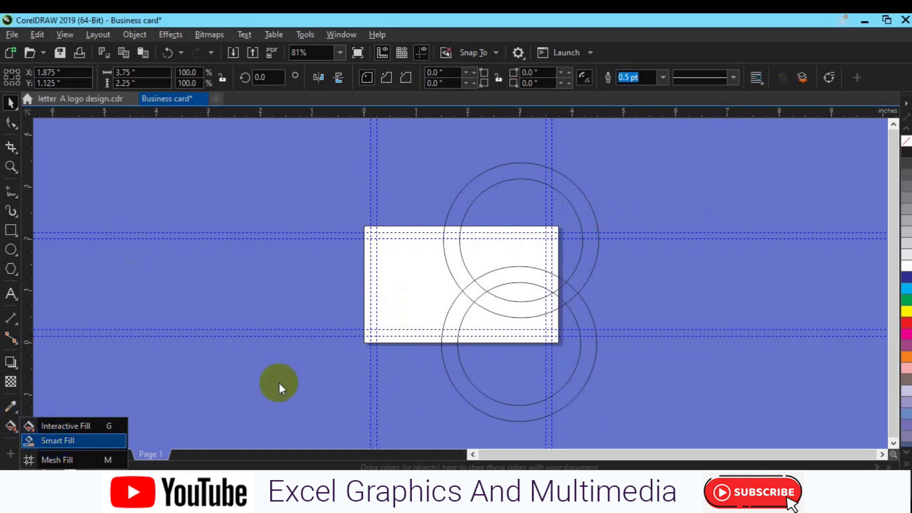
{"action": "left_click", "coordinate": [460, 316]}
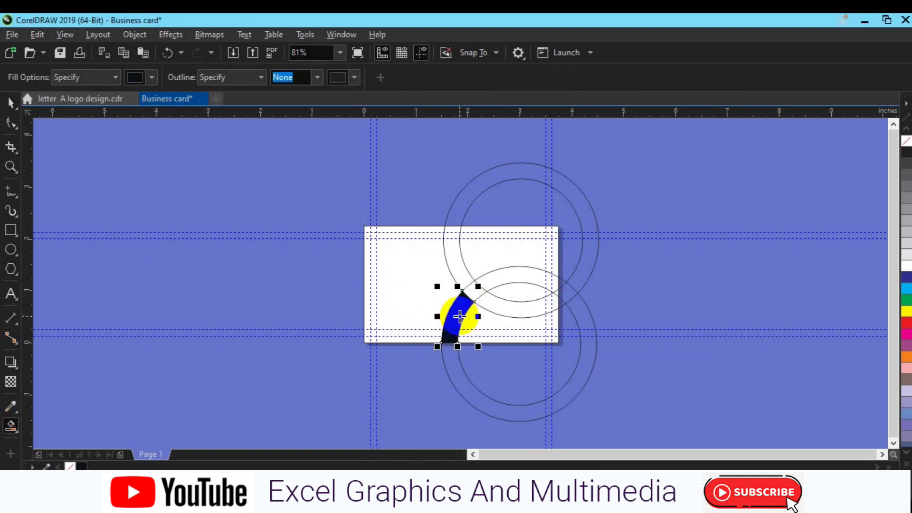
{"action": "left_click", "coordinate": [529, 311]}
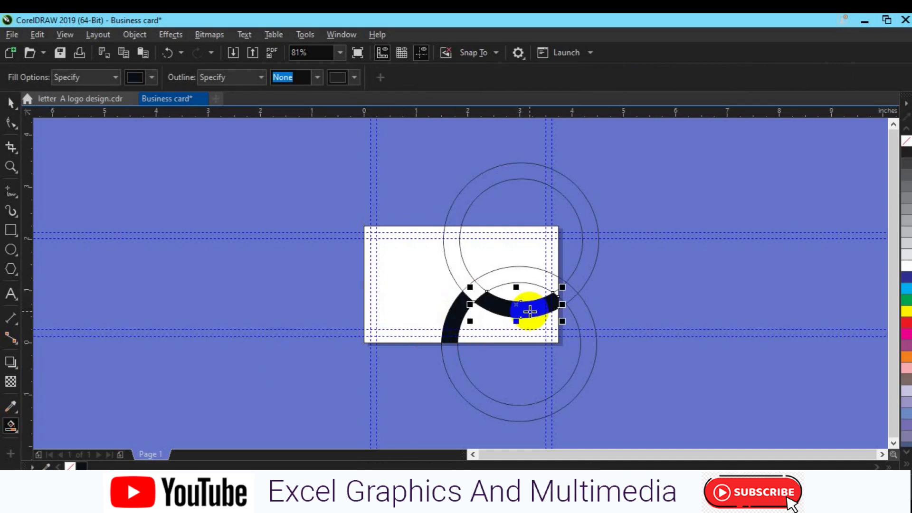
{"action": "left_click", "coordinate": [452, 260]}
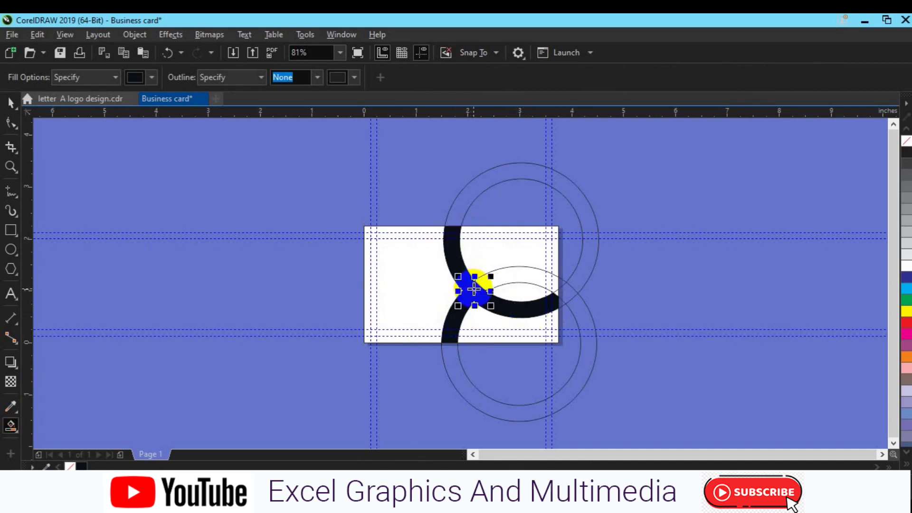
{"action": "left_click", "coordinate": [511, 279]}
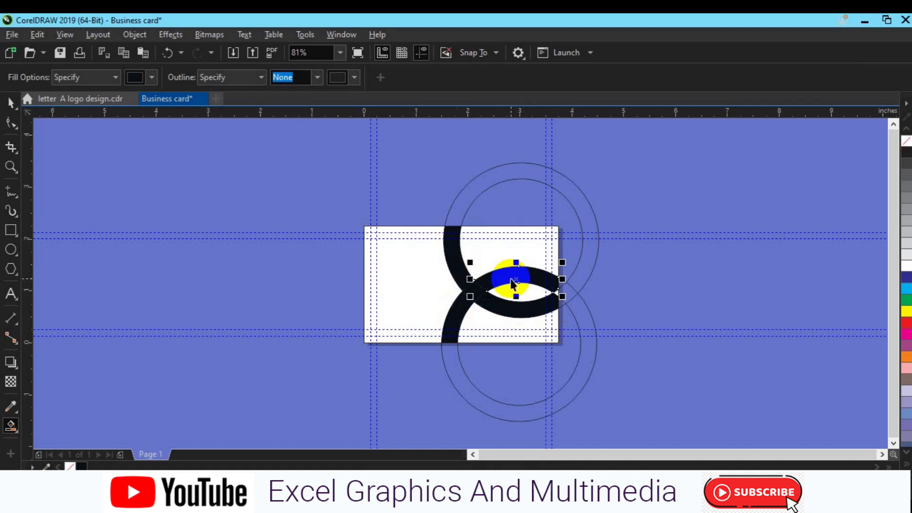
{"action": "key", "text": "space"}
Weld the small crossing piece into the horizontal arc and make that arc light grey.
{"action": "left_click", "coordinate": [469, 299]}
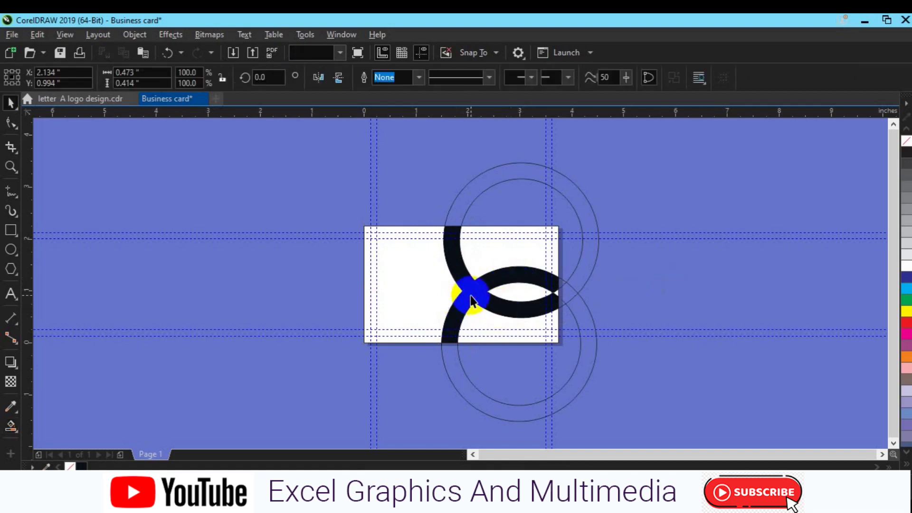
{"action": "left_click_drag", "start_coordinate": [470, 299], "coordinate": [500, 287]}
{"action": "left_click", "coordinate": [501, 279], "text": "shift"}
{"action": "left_click", "coordinate": [391, 78]}
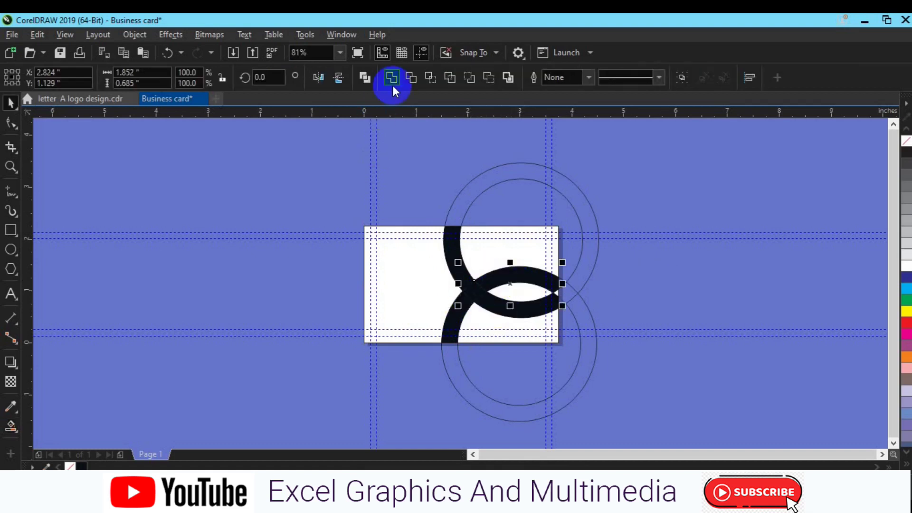
{"action": "left_click", "coordinate": [905, 231]}
{"action": "left_click", "coordinate": [456, 248]}
{"action": "left_click", "coordinate": [516, 301], "text": "shift"}
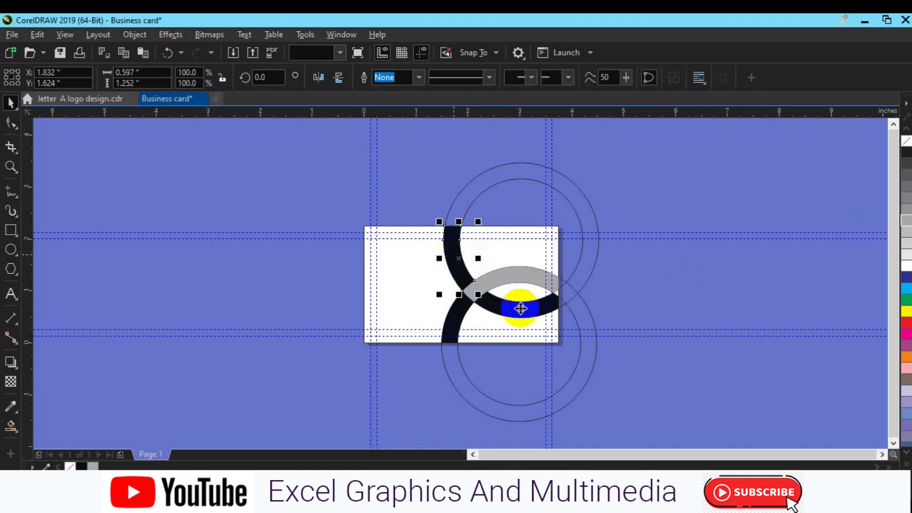
Turn the upper vertical arc pieces light grey and move that arc off the card's left side.
{"action": "left_click", "coordinate": [906, 233]}
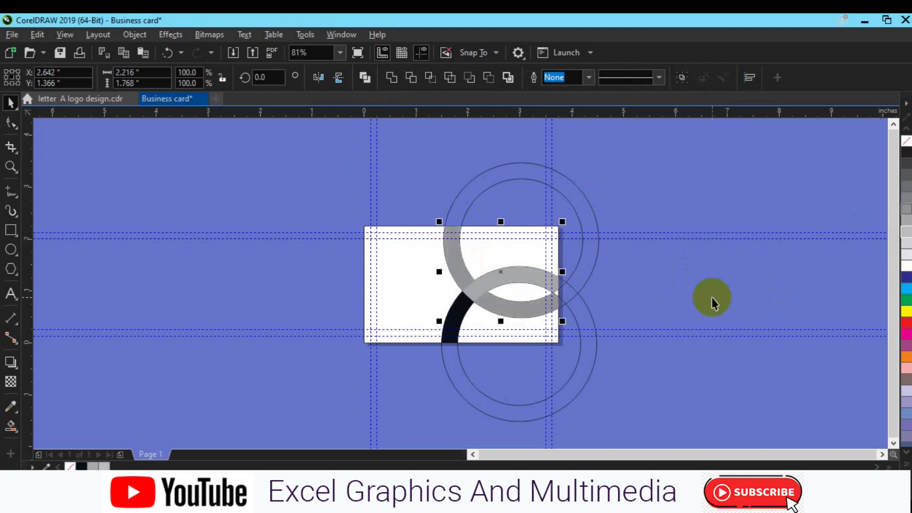
{"action": "left_click", "coordinate": [575, 289]}
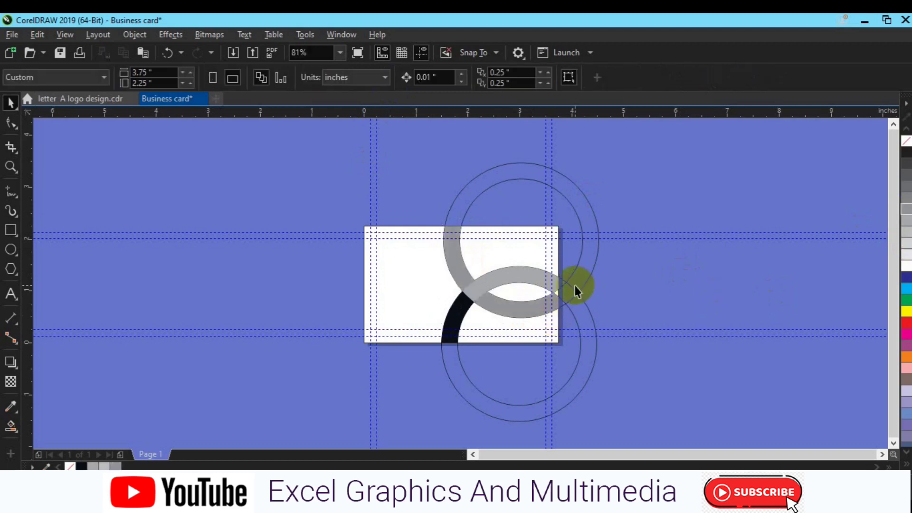
{"action": "left_click", "coordinate": [460, 279]}
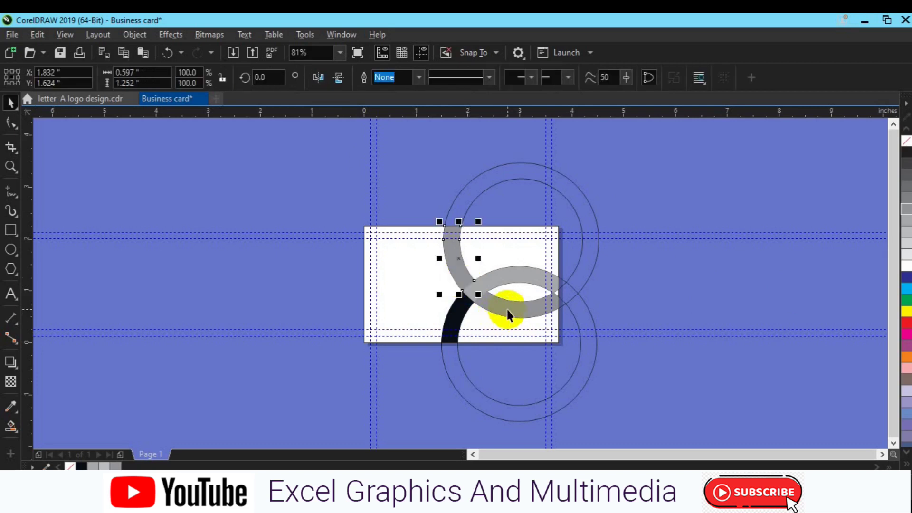
{"action": "left_click_drag", "start_coordinate": [508, 309], "coordinate": [317, 334]}
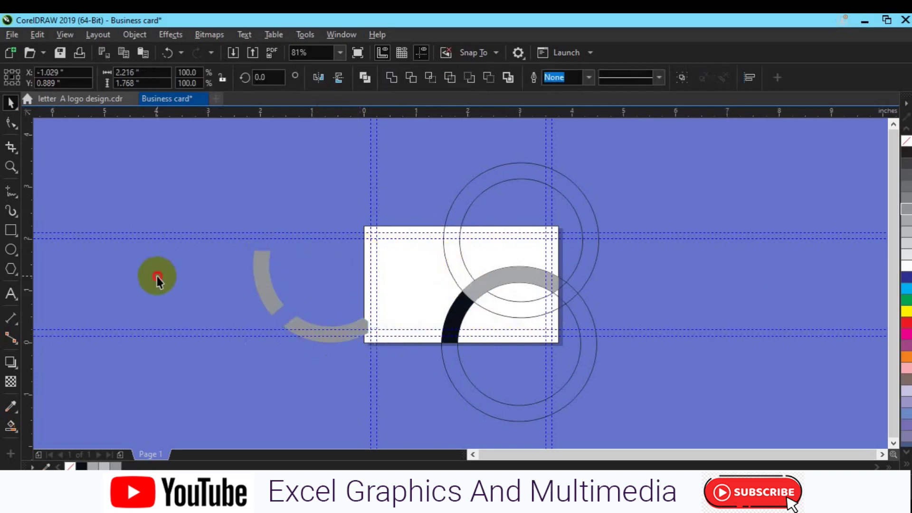
{"action": "left_click", "coordinate": [480, 203]}
{"action": "left_click", "coordinate": [16, 427]}
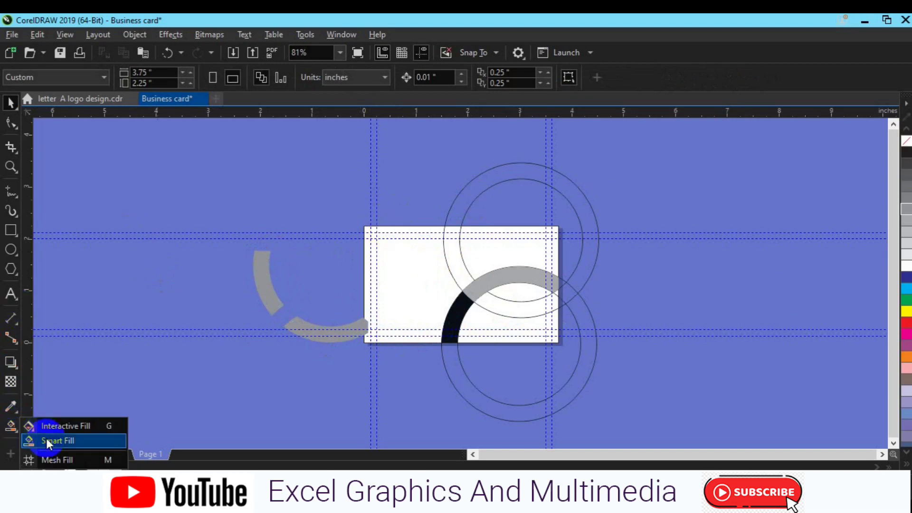
Smart Fill the upper arc, ring regions, lower lens and upper-right area dark.
{"action": "left_click", "coordinate": [48, 440]}
{"action": "left_click", "coordinate": [449, 260]}
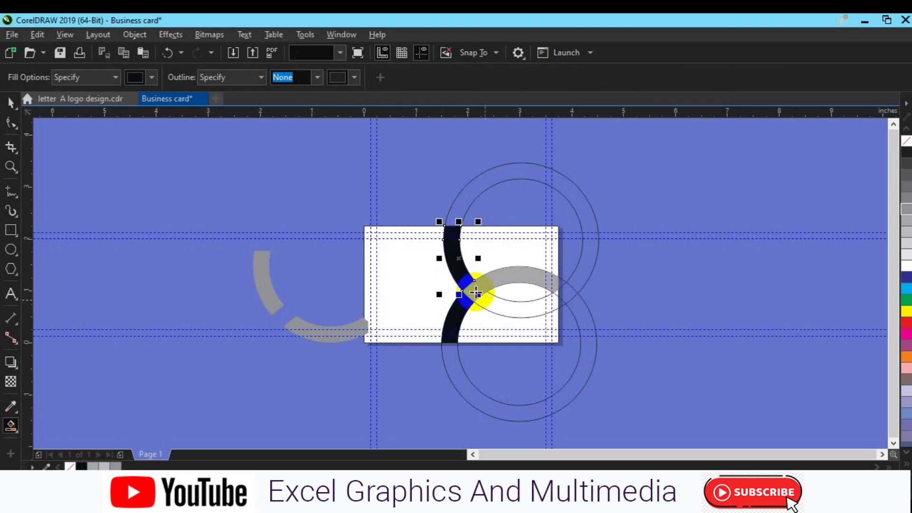
{"action": "left_click", "coordinate": [516, 312]}
{"action": "left_click", "coordinate": [519, 303]}
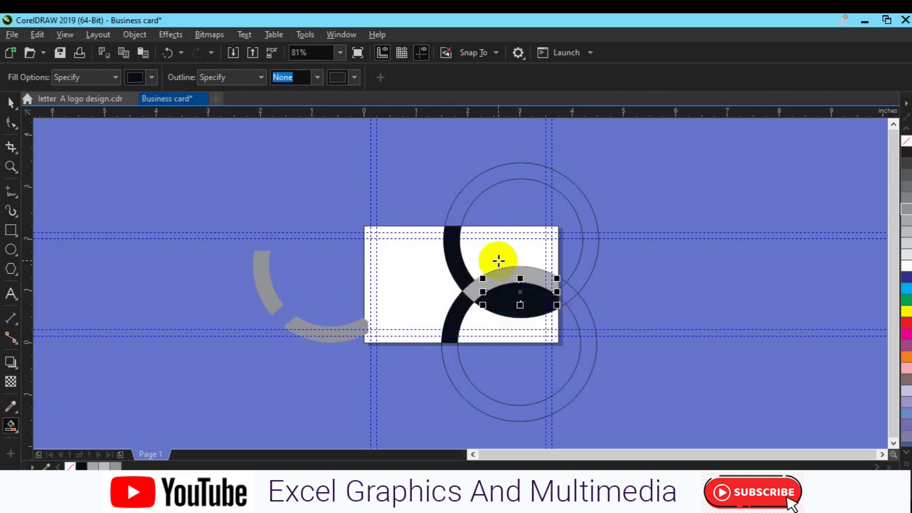
{"action": "left_click", "coordinate": [498, 261]}
{"action": "key", "text": "space"}
Move the grey horizontal arc off the card to the right.
{"action": "left_click", "coordinate": [517, 292], "text": "shift"}
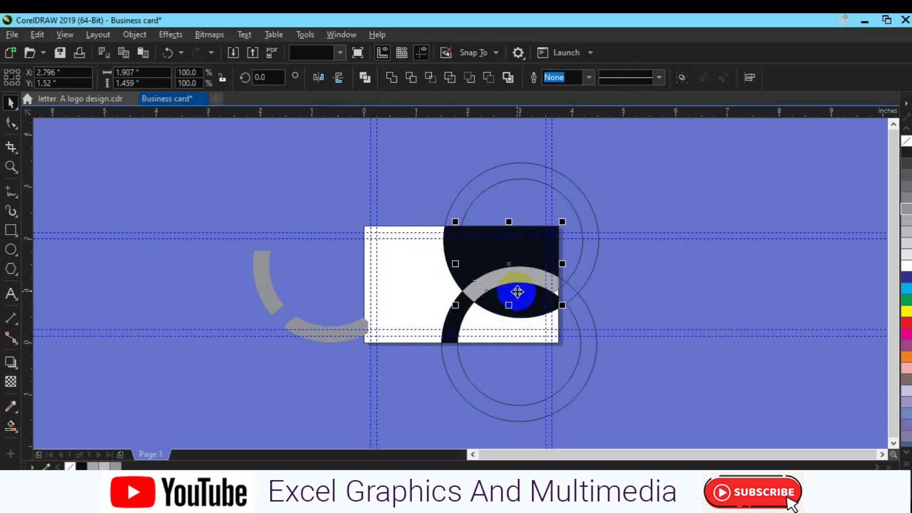
{"action": "mouse_move", "coordinate": [516, 292]}
{"action": "left_mouse_down"}
{"action": "mouse_move", "coordinate": [503, 287]}
{"action": "mouse_move", "coordinate": [646, 271]}
{"action": "left_mouse_up"}
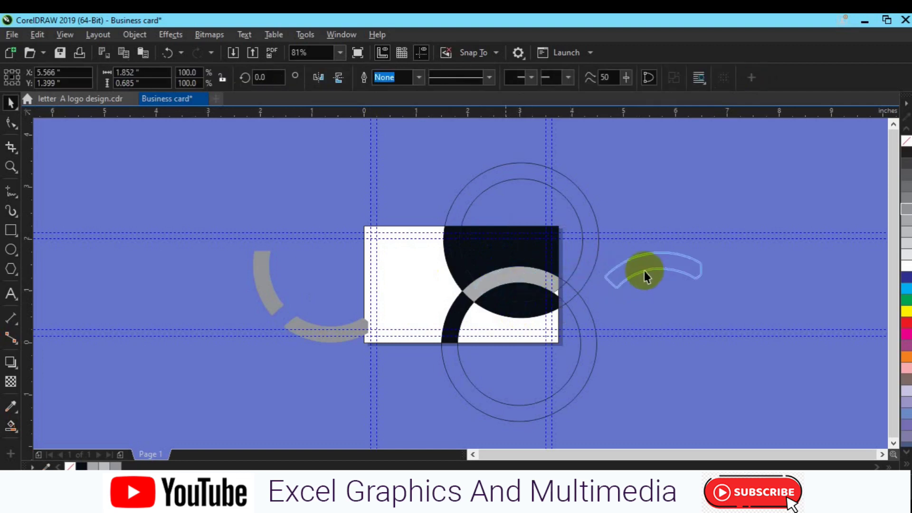
{"action": "mouse_move", "coordinate": [493, 272]}
{"action": "left_mouse_down"}
{"action": "mouse_move", "coordinate": [221, 274]}
{"action": "mouse_move", "coordinate": [25, 311]}
{"action": "left_mouse_up"}
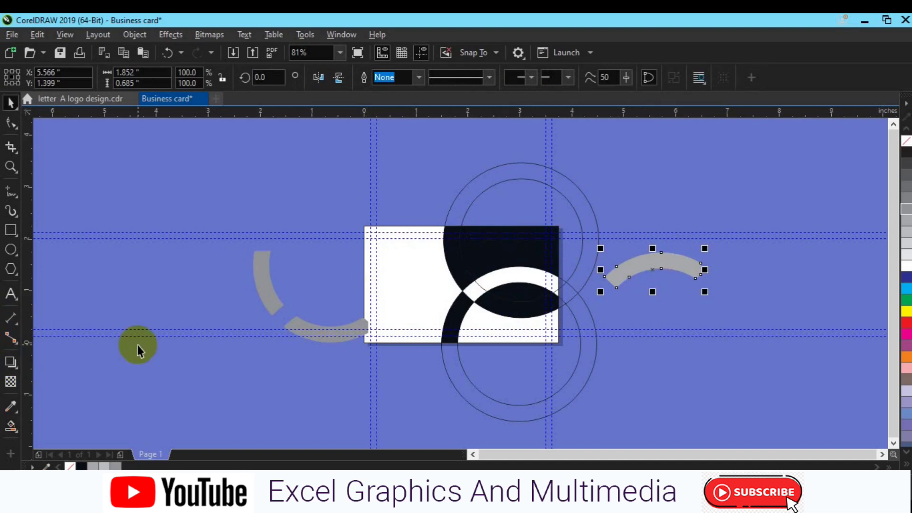
{"action": "left_click", "coordinate": [10, 426]}
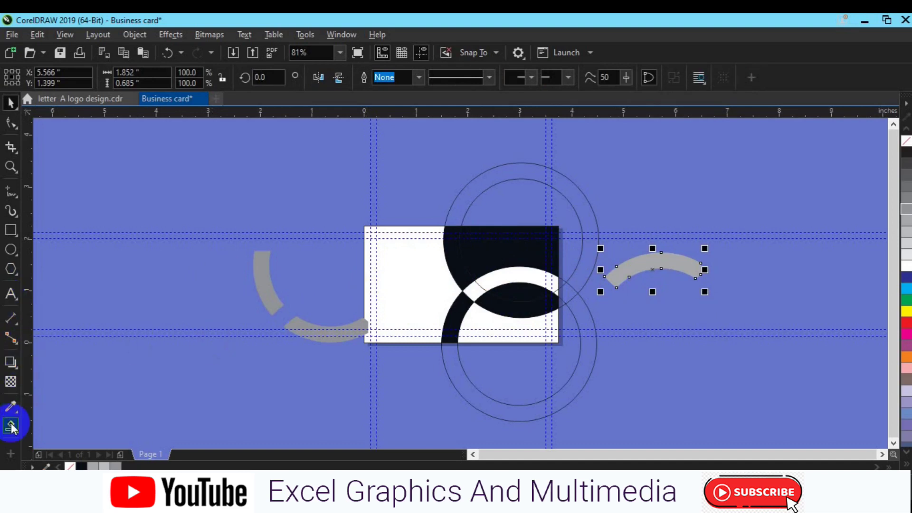
Fill the upper ring region, make the top half-circle grey, and select it with the crescent.
{"action": "left_click_drag", "start_coordinate": [11, 427], "coordinate": [48, 446]}
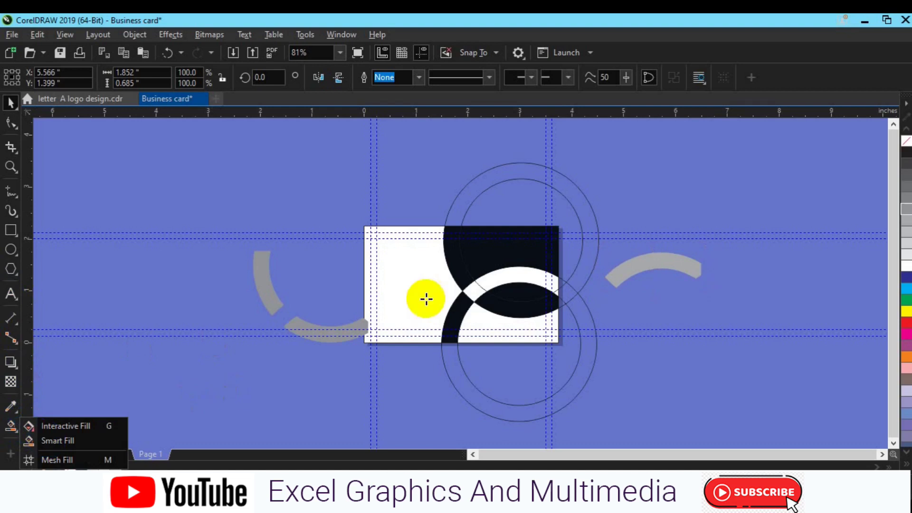
{"action": "left_click", "coordinate": [501, 281]}
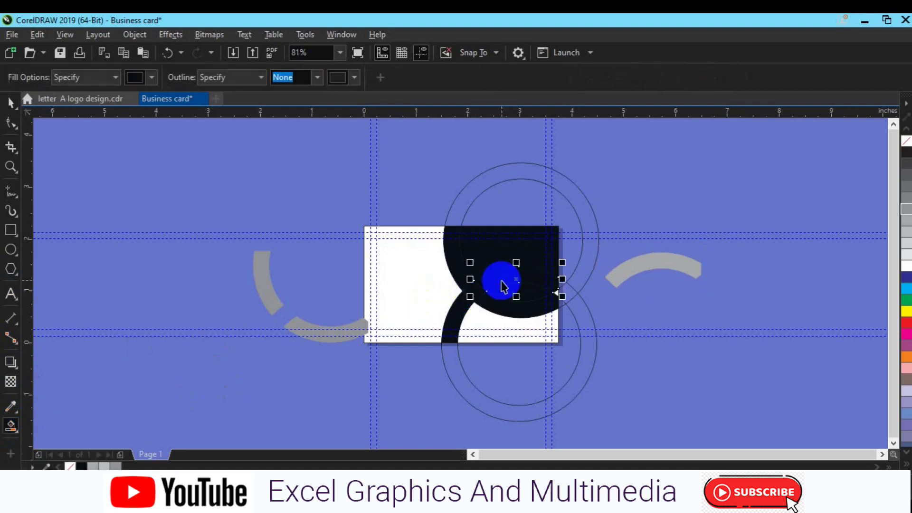
{"action": "key", "text": "space"}
{"action": "left_click_drag", "start_coordinate": [421, 187], "coordinate": [566, 298]}
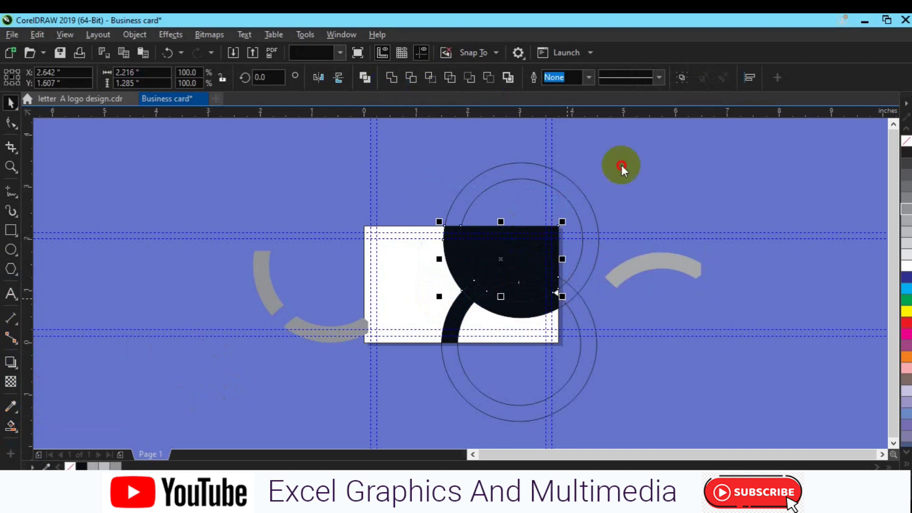
{"action": "left_click", "coordinate": [905, 195]}
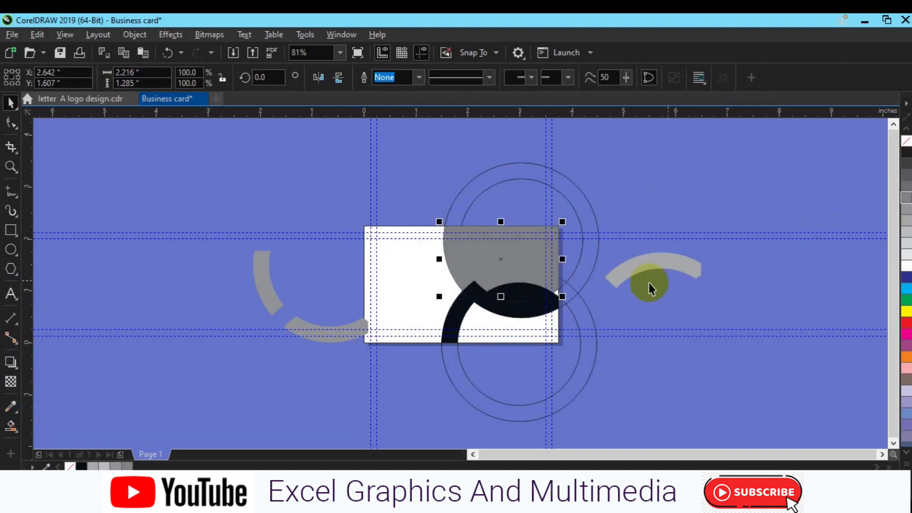
{"action": "left_click", "coordinate": [529, 295]}
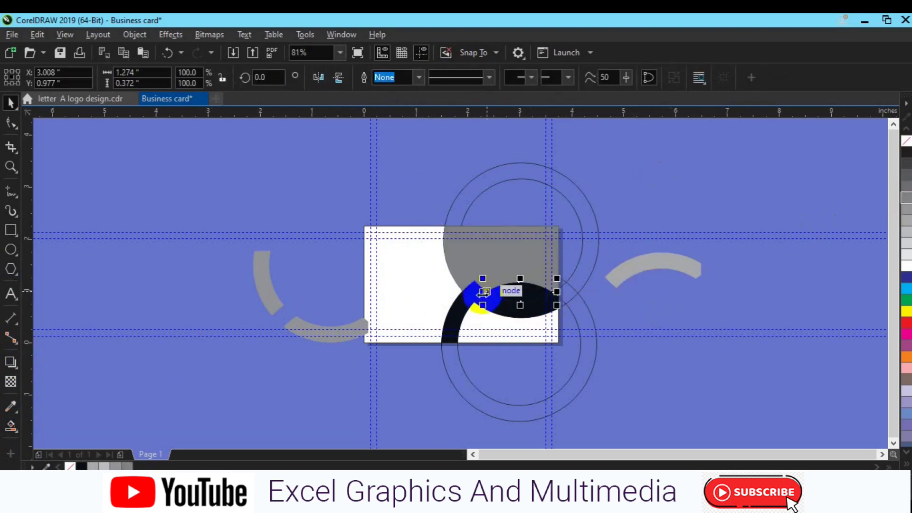
{"action": "left_click", "coordinate": [460, 249], "text": "shift"}
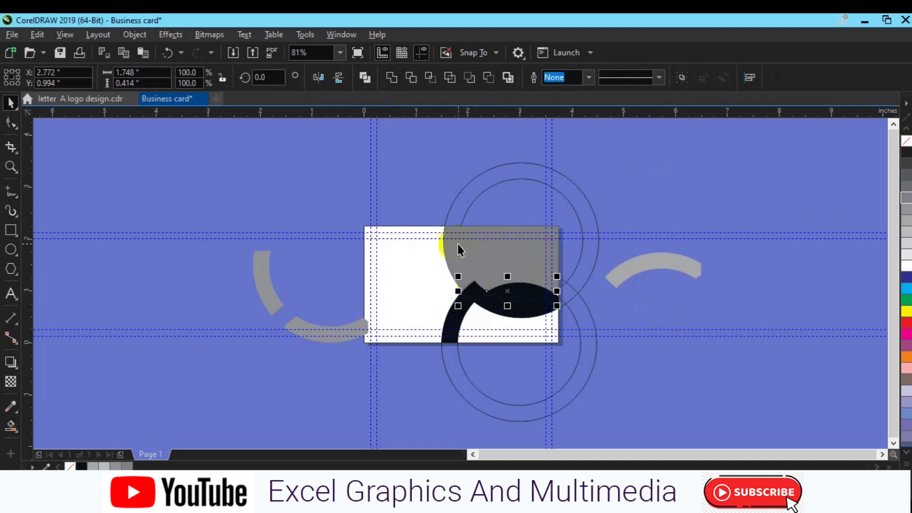
Trim the black arc twice with the grey semicircle, leaving only its left piece.
{"action": "left_click", "coordinate": [411, 78]}
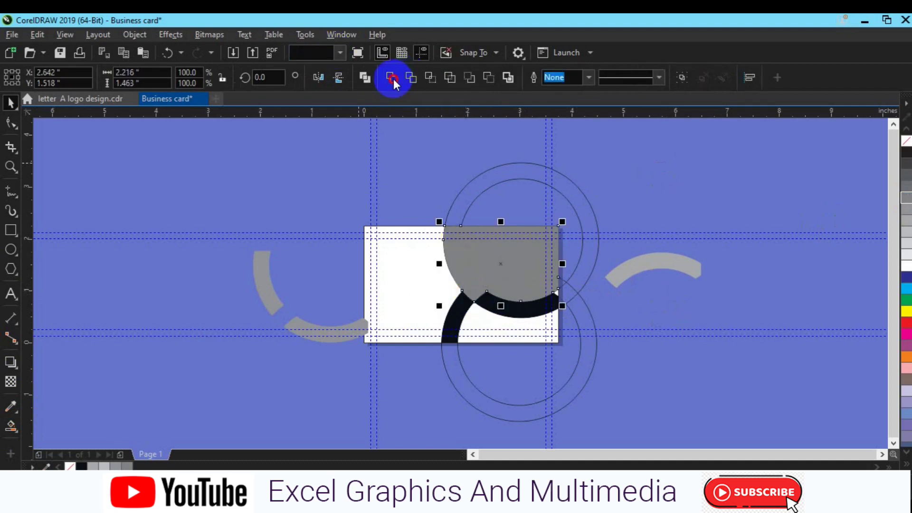
{"action": "left_click", "coordinate": [498, 188]}
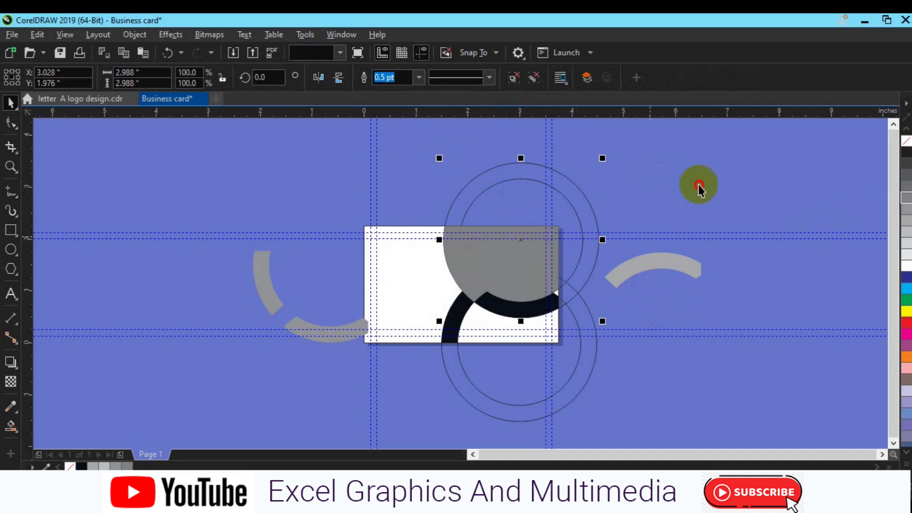
{"action": "left_click", "coordinate": [698, 184]}
{"action": "left_click", "coordinate": [576, 218]}
{"action": "left_click", "coordinate": [647, 203]}
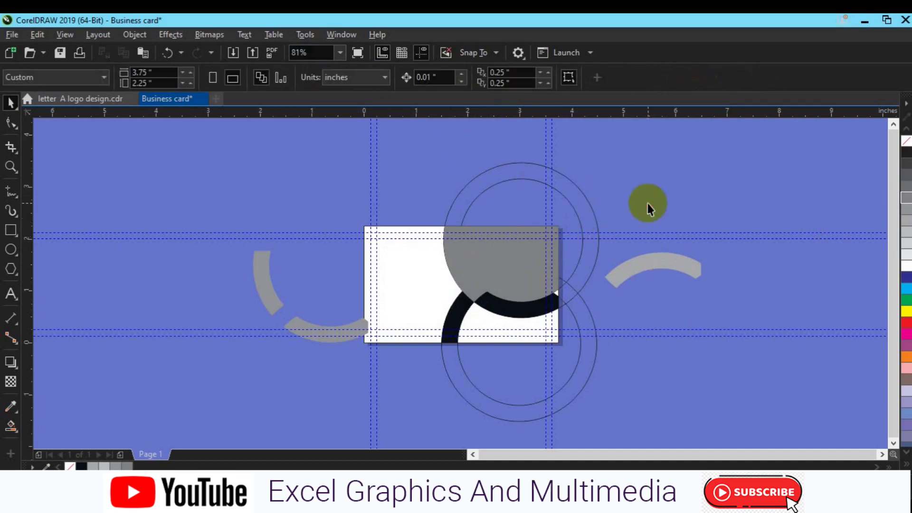
{"action": "left_click", "coordinate": [523, 308]}
{"action": "left_click", "coordinate": [512, 260], "text": "shift"}
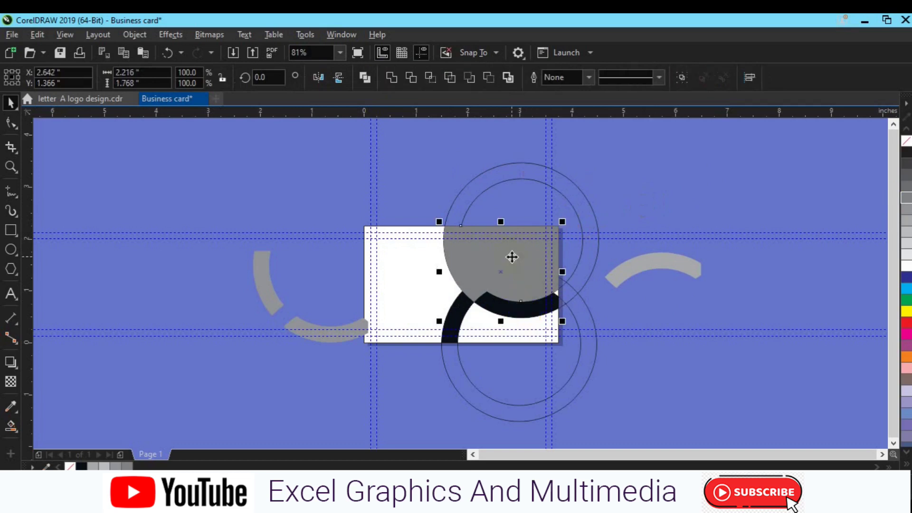
{"action": "left_click", "coordinate": [394, 80]}
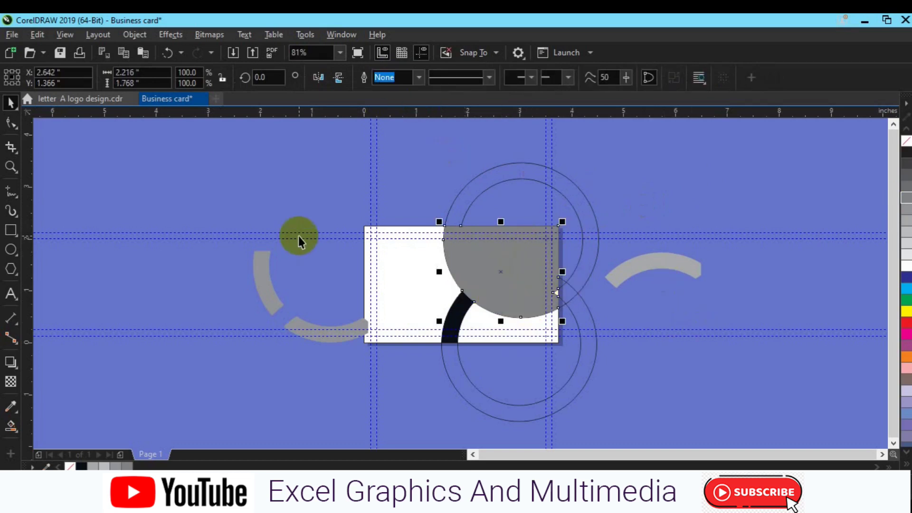
Zoom in and Smart Fill the small dark gap at the grey shape's right edge.
{"action": "scroll", "coordinate": [298, 236], "scroll_direction": "up", "scroll_amount": 2}
{"action": "key", "text": "h"}
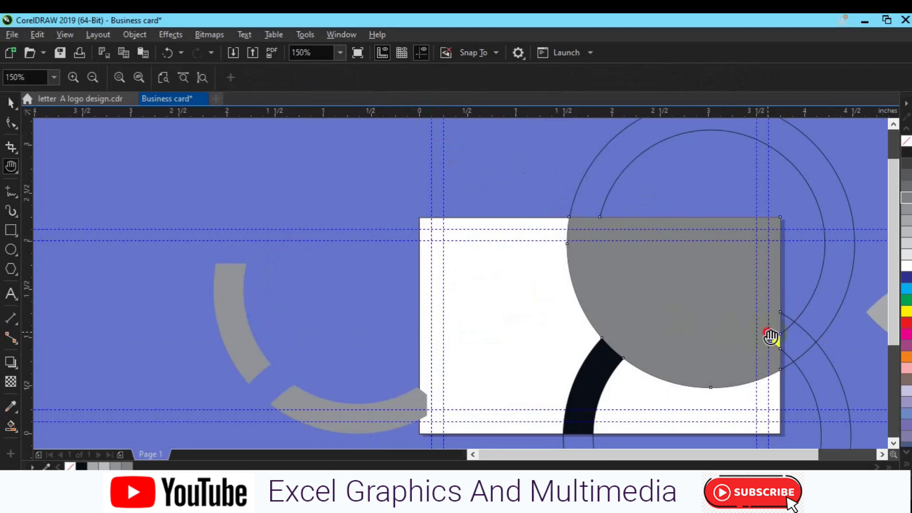
{"action": "left_click_drag", "start_coordinate": [769, 334], "coordinate": [656, 330]}
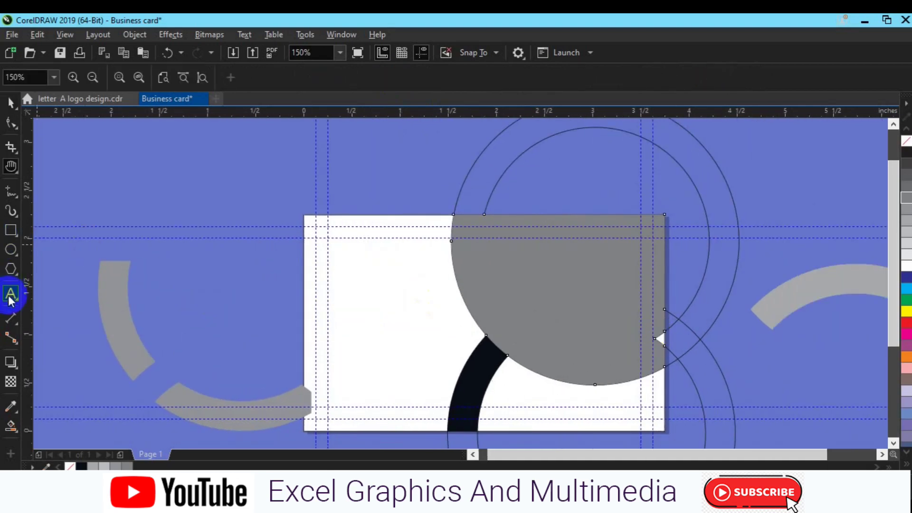
{"action": "left_click", "coordinate": [11, 426]}
{"action": "left_click", "coordinate": [57, 441]}
{"action": "left_click", "coordinate": [662, 338]}
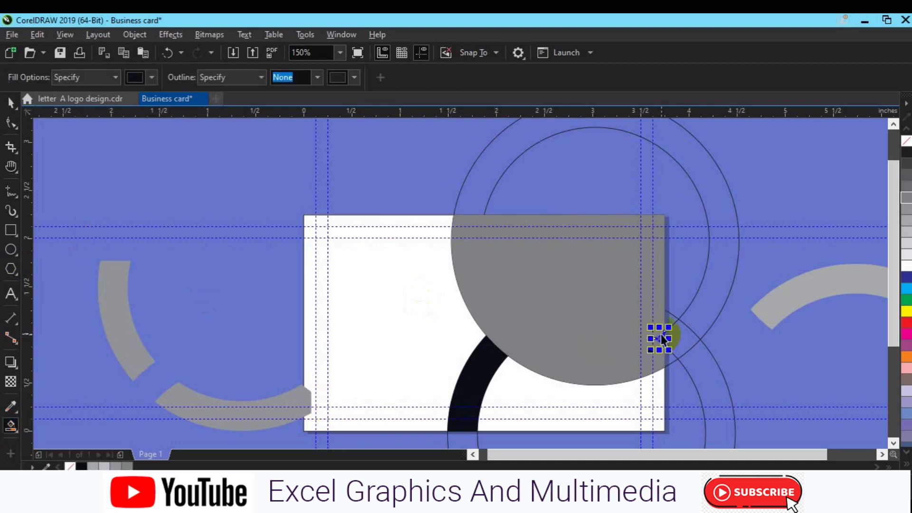
Trim the filled sliver away against the grey shape and save the card.
{"action": "key", "text": "space"}
{"action": "left_click", "coordinate": [628, 329], "text": "shift"}
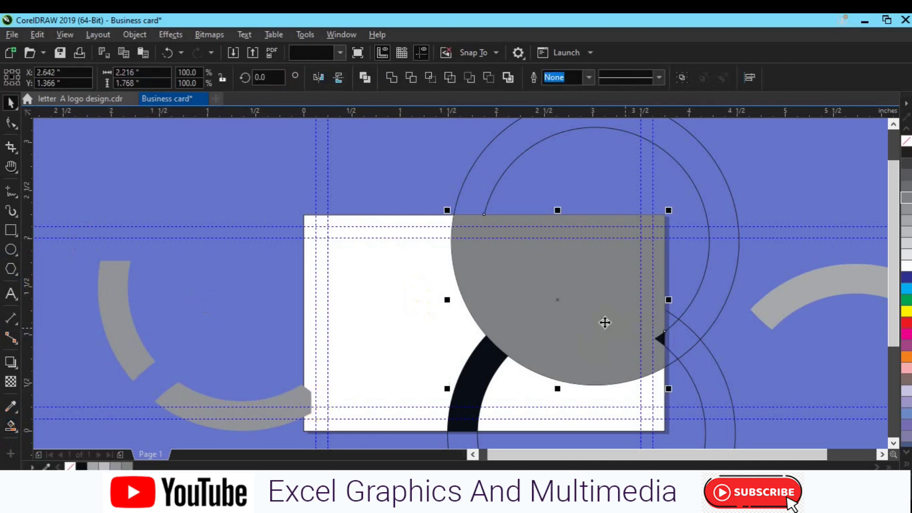
{"action": "left_click", "coordinate": [395, 79]}
{"action": "left_click", "coordinate": [457, 291]}
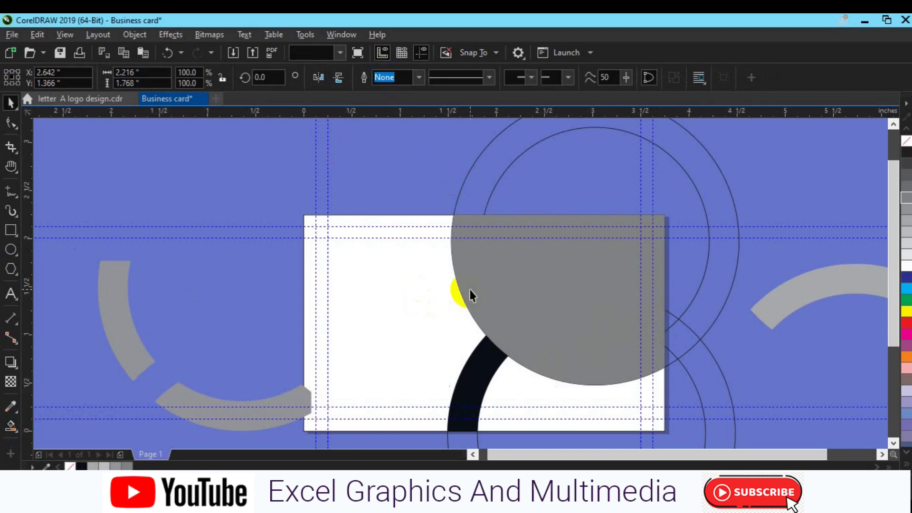
{"action": "key", "text": "ctrl+s"}
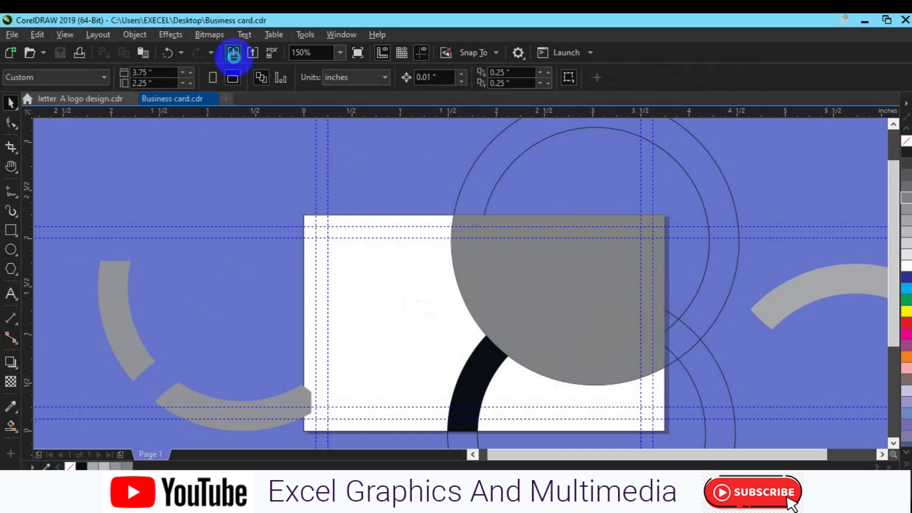
Import city-wallpaper-7 from the freepik stockpoto folder via the Import dialog.
{"action": "left_click", "coordinate": [233, 54]}
{"action": "left_click", "coordinate": [448, 309]}
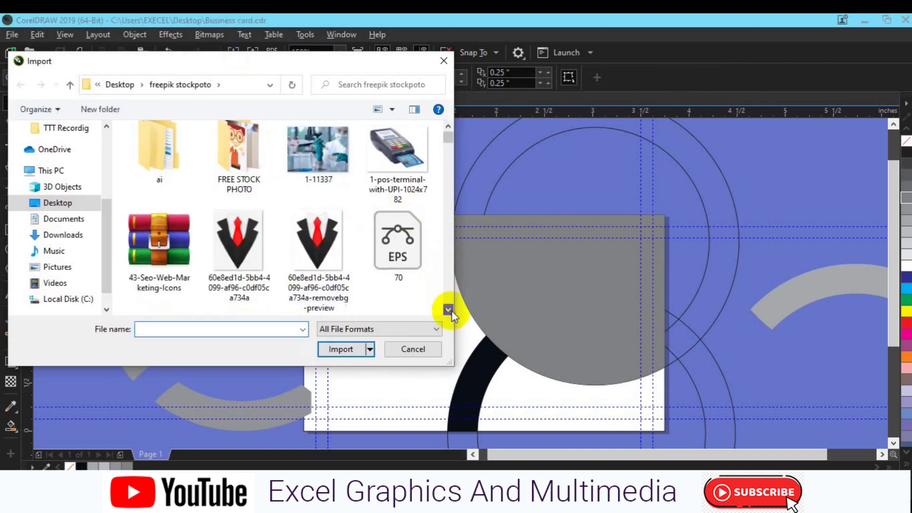
{"action": "left_click", "coordinate": [447, 309]}
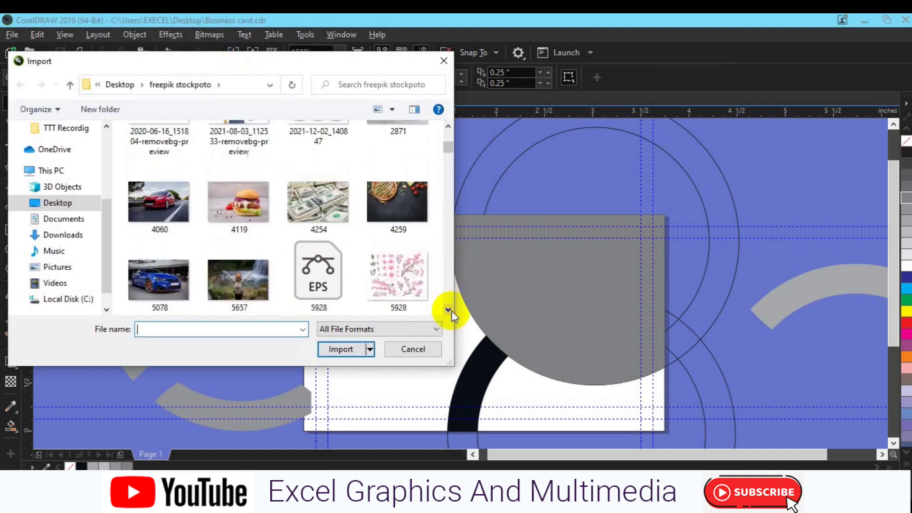
{"action": "left_click", "coordinate": [448, 309]}
{"action": "left_click", "coordinate": [448, 309]}
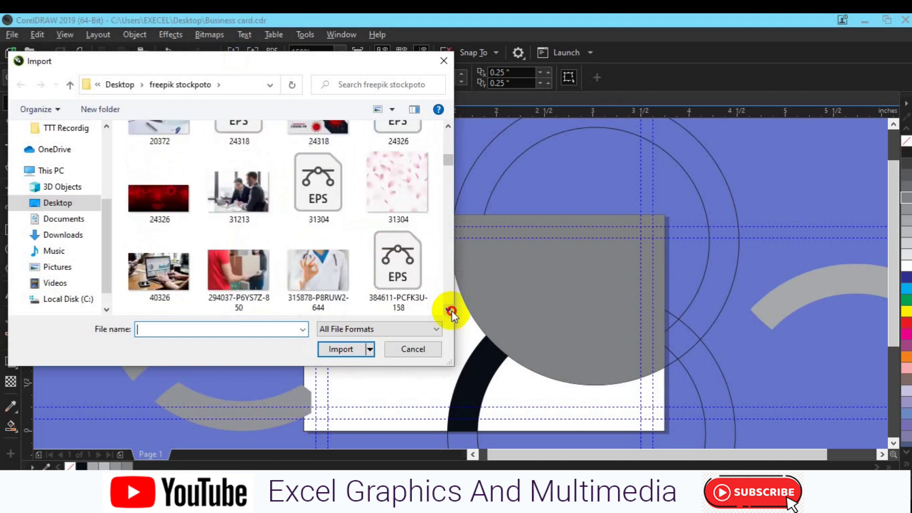
{"action": "left_click", "coordinate": [447, 309]}
{"action": "left_click", "coordinate": [448, 309]}
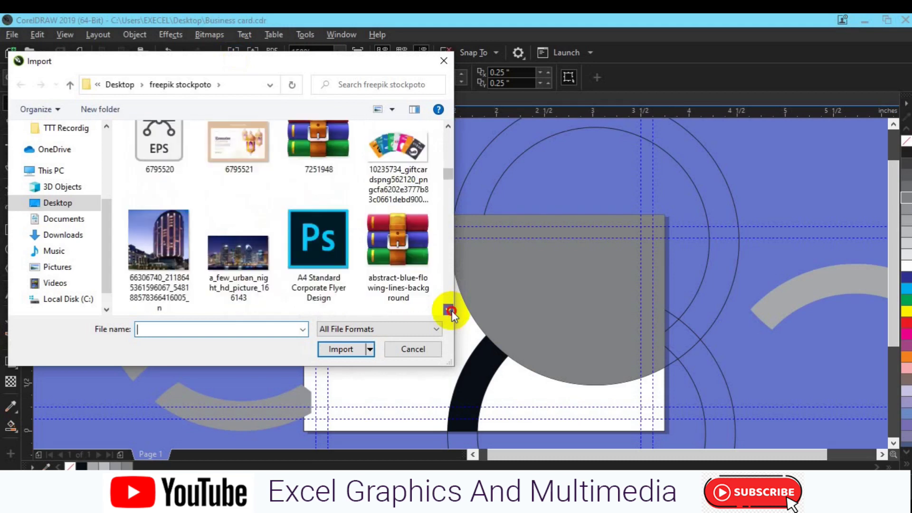
{"action": "left_click", "coordinate": [447, 309]}
{"action": "left_click", "coordinate": [448, 309]}
{"action": "left_click", "coordinate": [447, 309]}
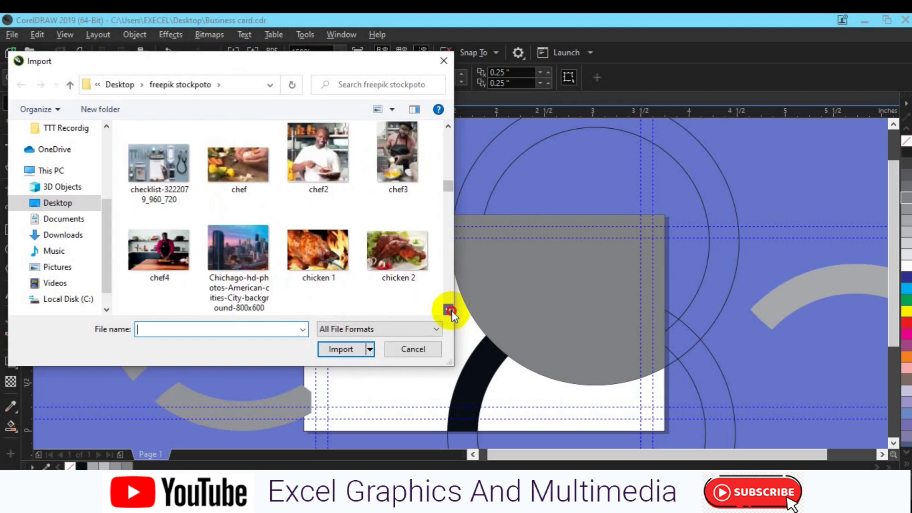
{"action": "left_click", "coordinate": [448, 309]}
{"action": "left_click", "coordinate": [317, 290]}
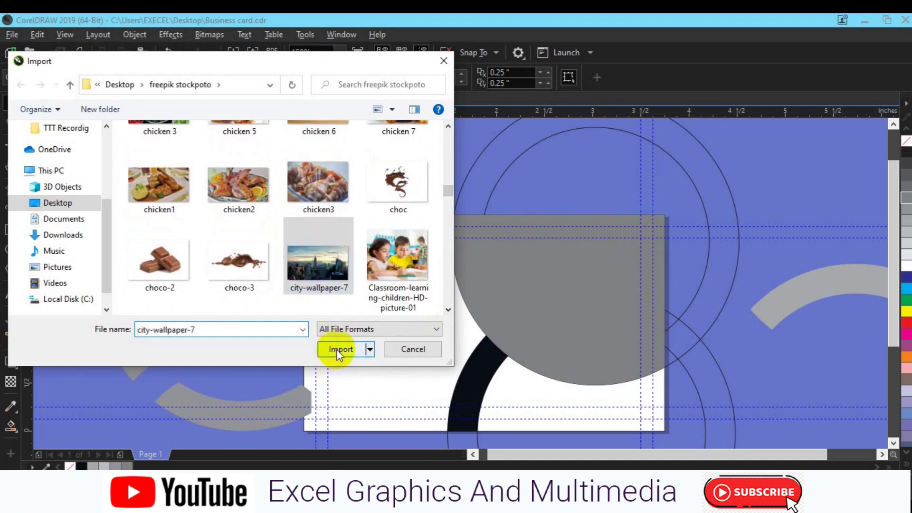
{"action": "left_click", "coordinate": [339, 349]}
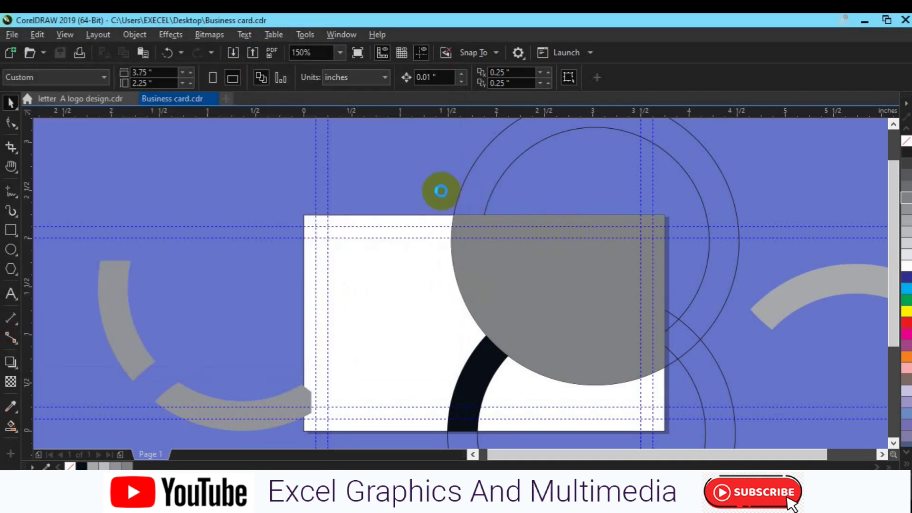
Place the city photo at 3.535 × 1.988 in and move it over the card's left half.
{"action": "left_click_drag", "start_coordinate": [445, 203], "coordinate": [784, 398]}
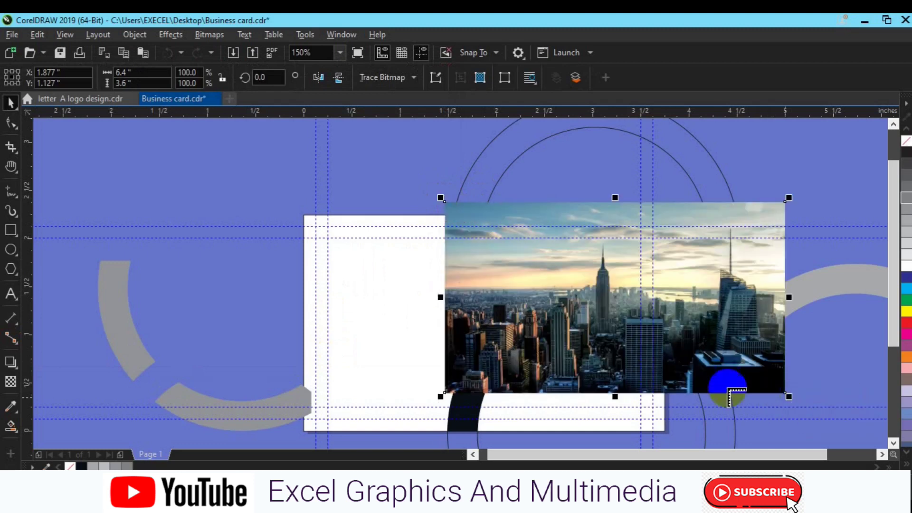
{"action": "left_click_drag", "start_coordinate": [599, 293], "coordinate": [599, 280]}
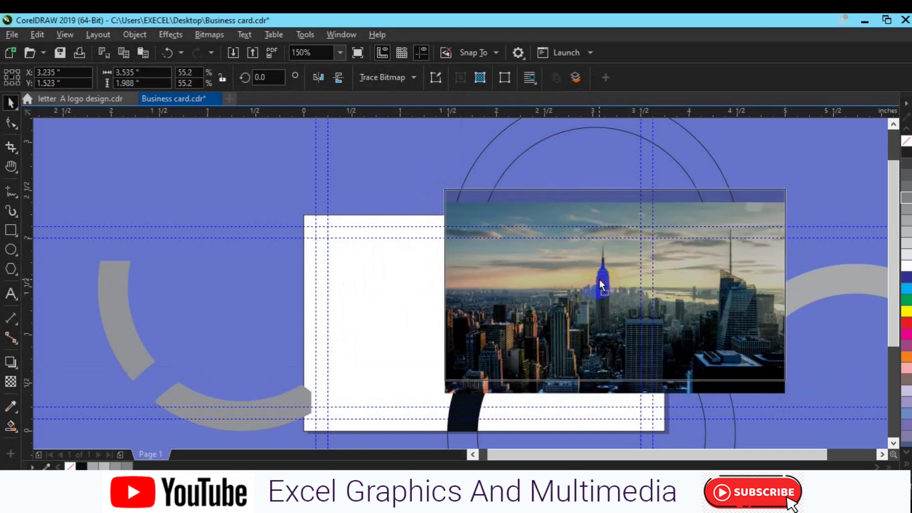
{"action": "right_click", "coordinate": [599, 280]}
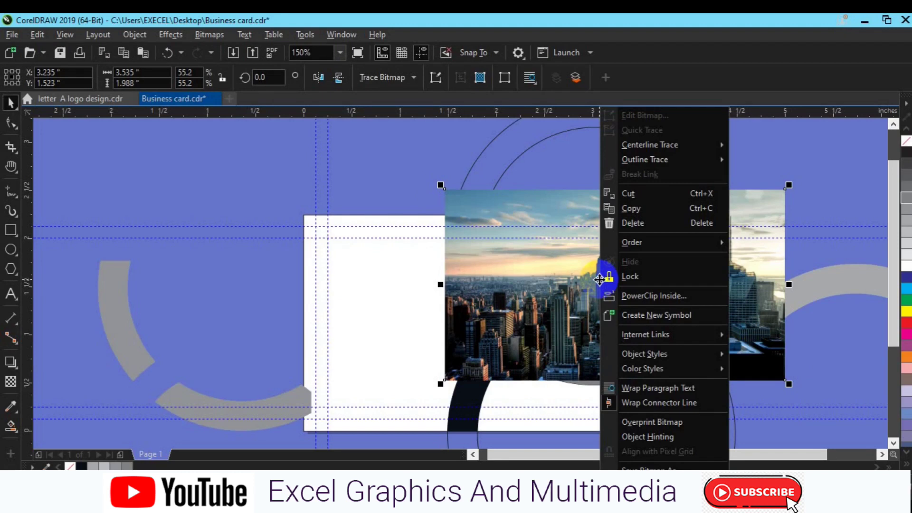
{"action": "left_click", "coordinate": [397, 197]}
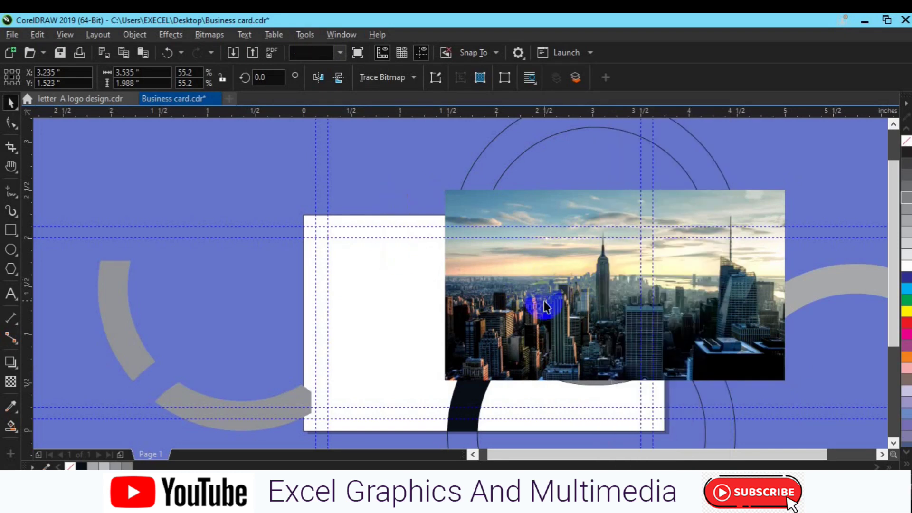
{"action": "left_click_drag", "start_coordinate": [586, 310], "coordinate": [322, 327]}
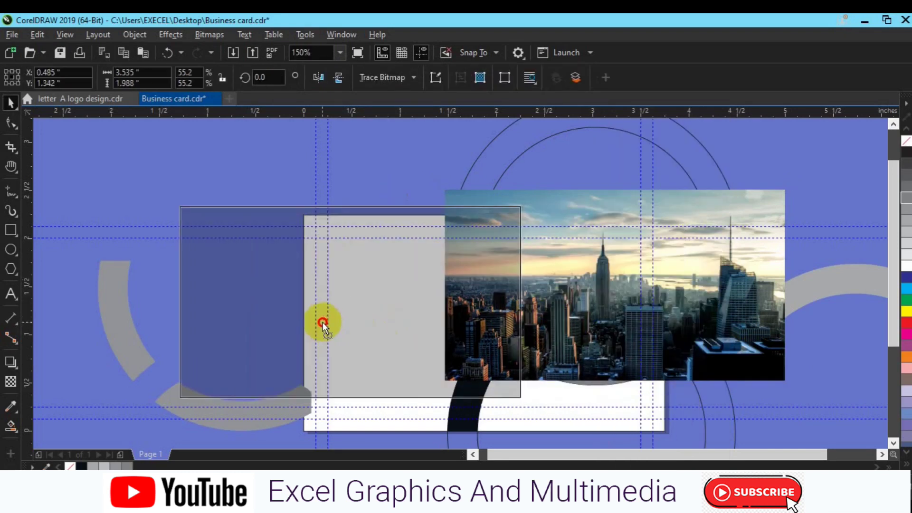
{"action": "left_click", "coordinate": [133, 35]}
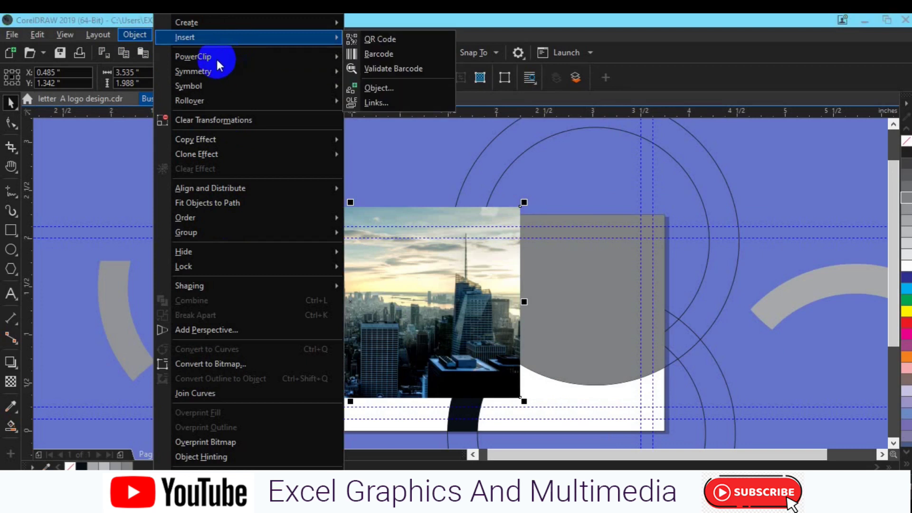
{"action": "mouse_move", "coordinate": [193, 56]}
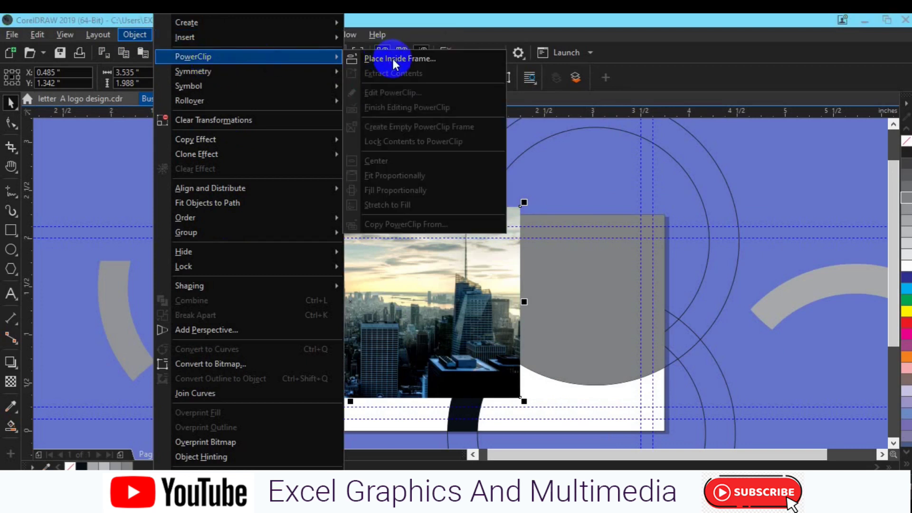
PowerClip the city photo inside the grey half-circle and begin editing its contents.
{"action": "left_click", "coordinate": [393, 59]}
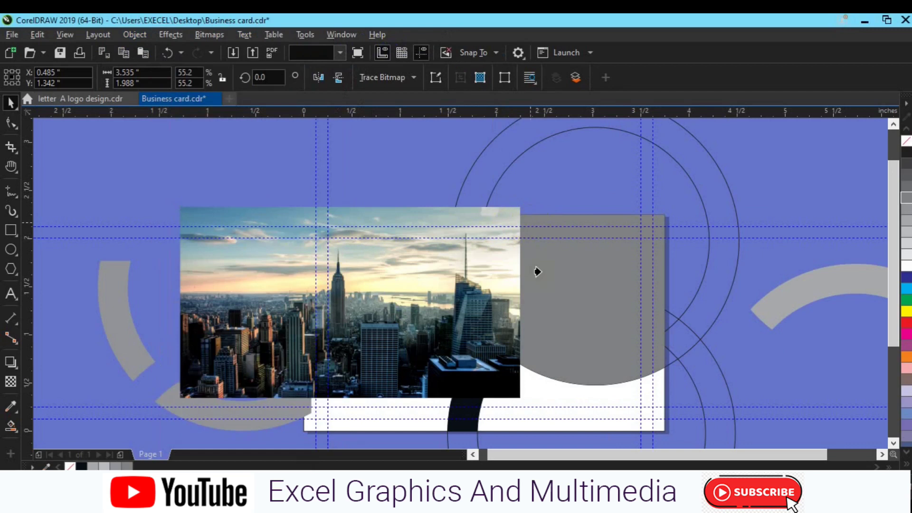
{"action": "left_click", "coordinate": [539, 273]}
{"action": "left_click", "coordinate": [64, 135]}
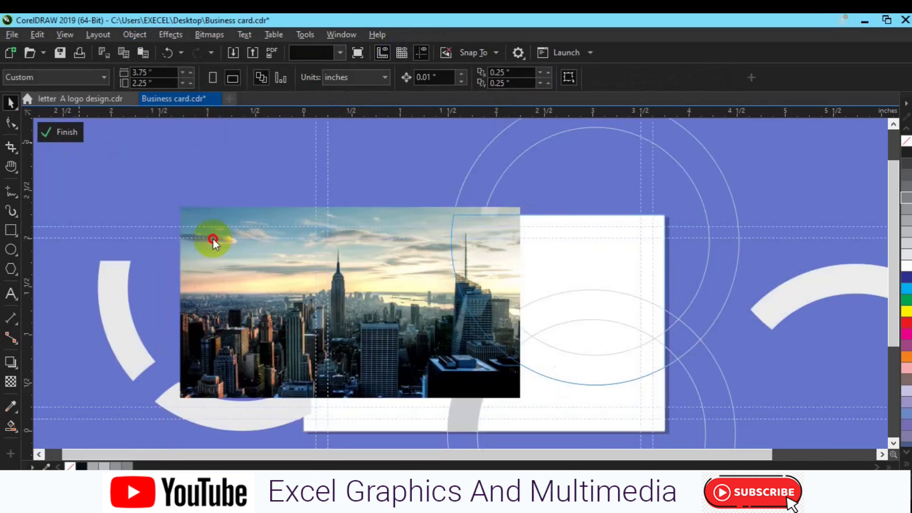
{"action": "left_click", "coordinate": [365, 306]}
Shift the clipped photo right, enlarge it to 64.2%, and finish editing.
{"action": "left_click_drag", "start_coordinate": [365, 307], "coordinate": [581, 292]}
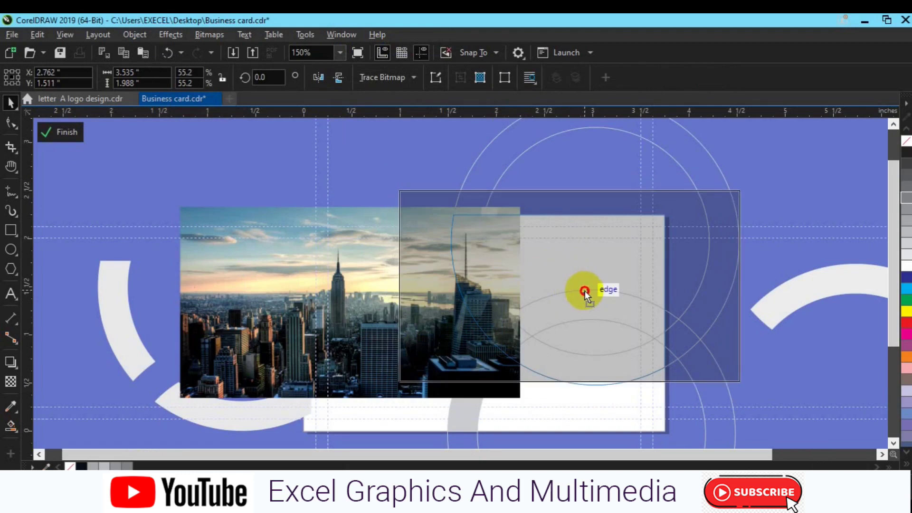
{"action": "left_click_drag", "start_coordinate": [581, 292], "coordinate": [594, 293]}
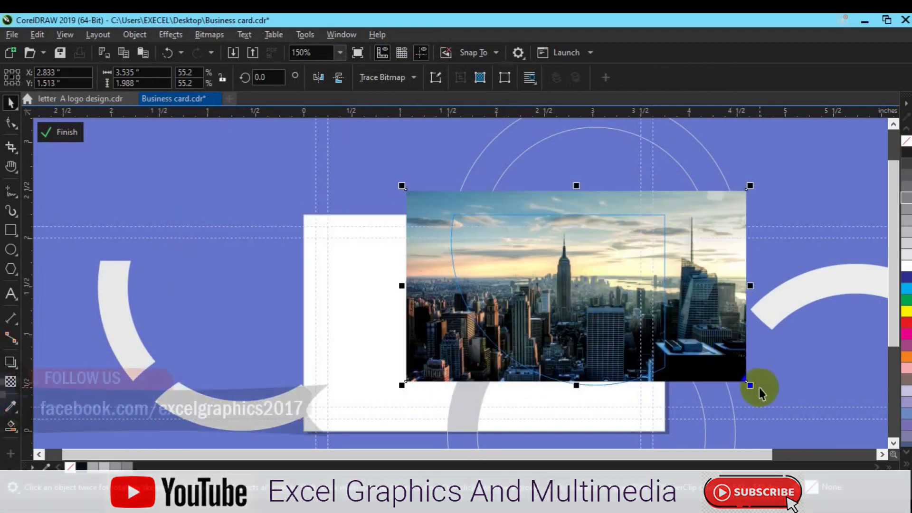
{"action": "left_click_drag", "start_coordinate": [751, 385], "coordinate": [790, 402]}
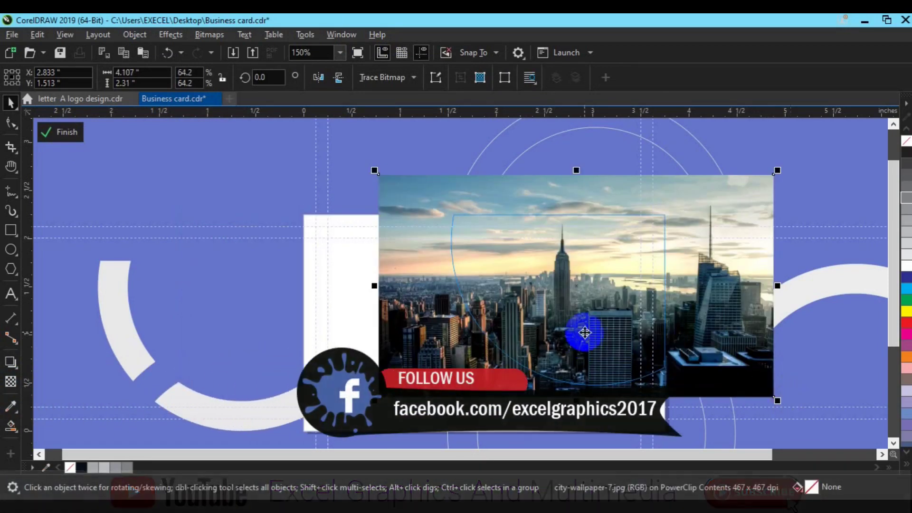
{"action": "left_click_drag", "start_coordinate": [584, 332], "coordinate": [618, 319]}
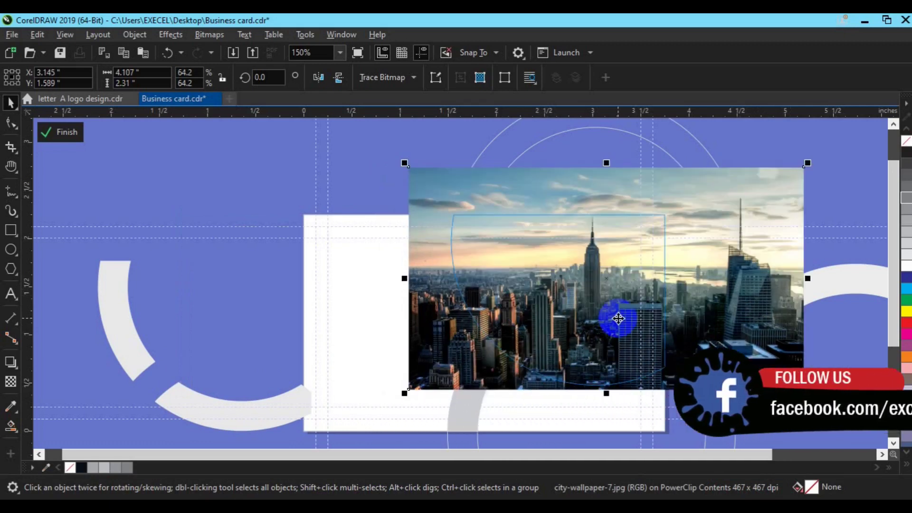
{"action": "left_click_drag", "start_coordinate": [617, 318], "coordinate": [639, 315]}
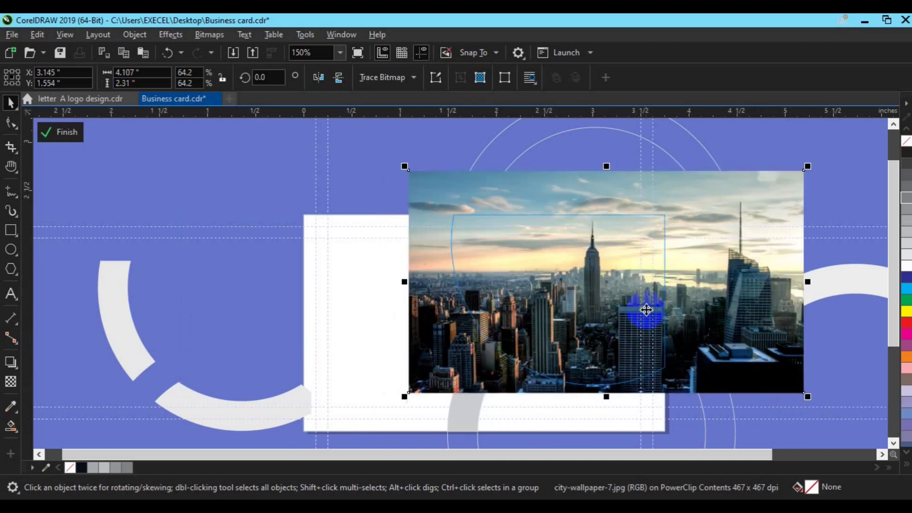
{"action": "left_click", "coordinate": [63, 132]}
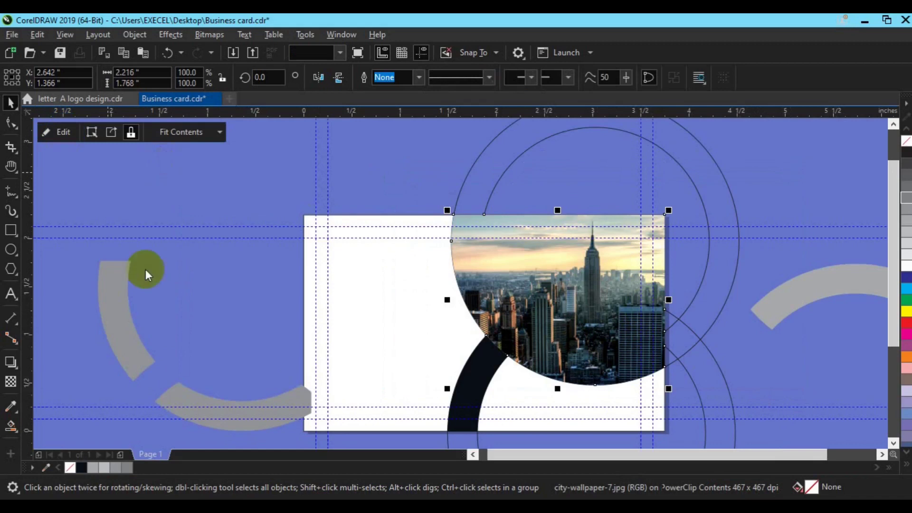
Bring the upper ring to the front of the page with a 4.0 pt outline.
{"action": "left_click", "coordinate": [184, 263]}
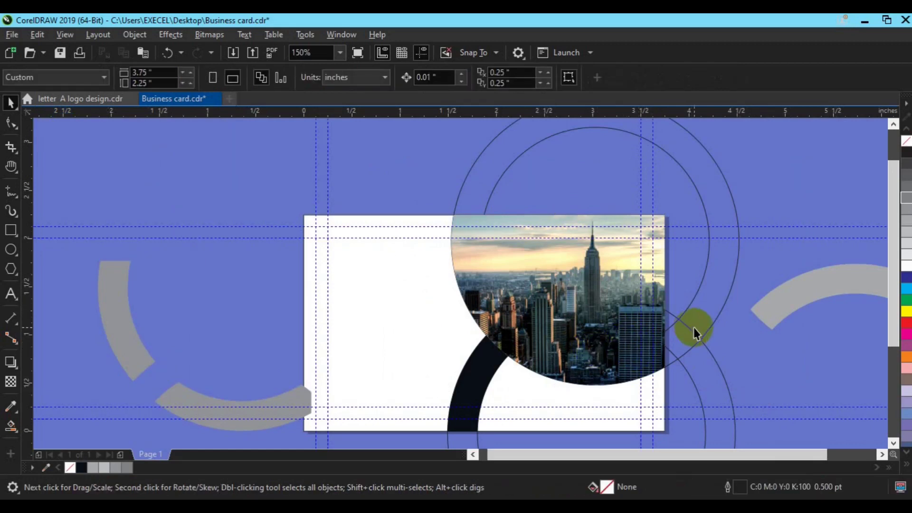
{"action": "left_click", "coordinate": [688, 313]}
{"action": "left_click", "coordinate": [699, 193]}
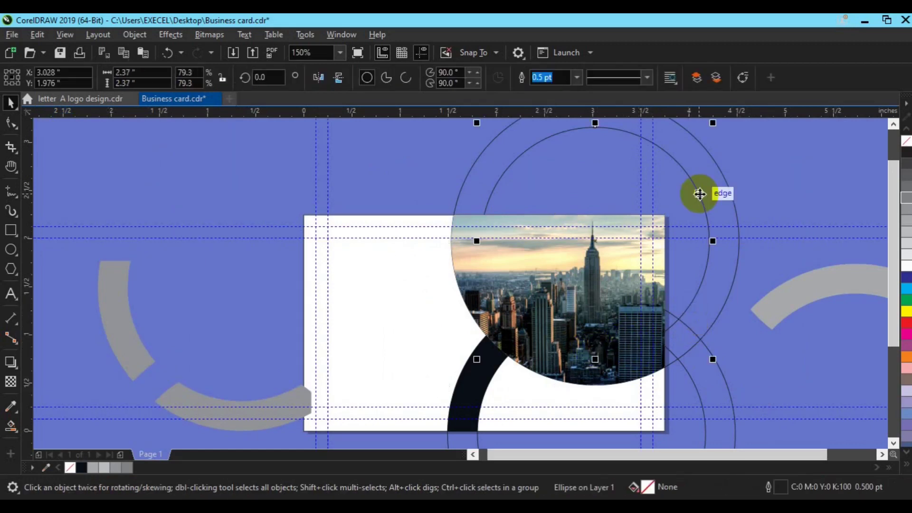
{"action": "right_click", "coordinate": [699, 194]}
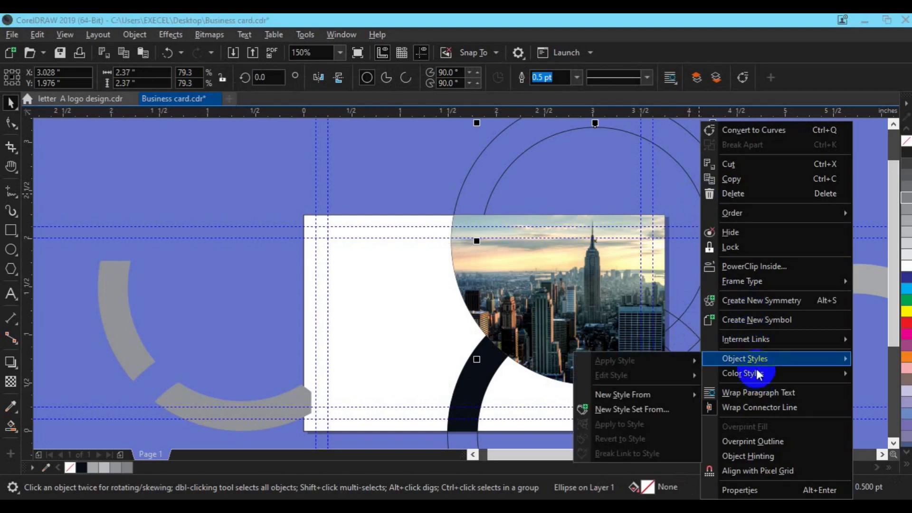
{"action": "left_click", "coordinate": [746, 216]}
{"action": "left_click", "coordinate": [672, 217]}
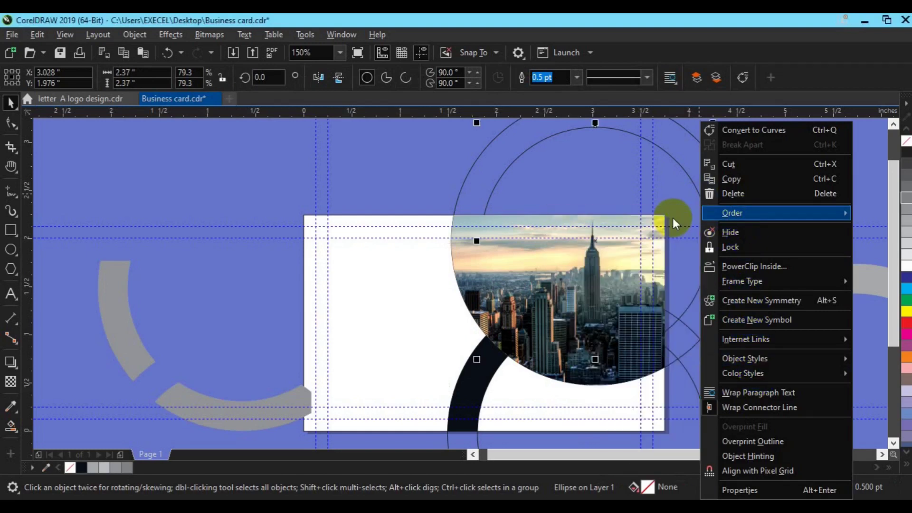
{"action": "left_click", "coordinate": [576, 78]}
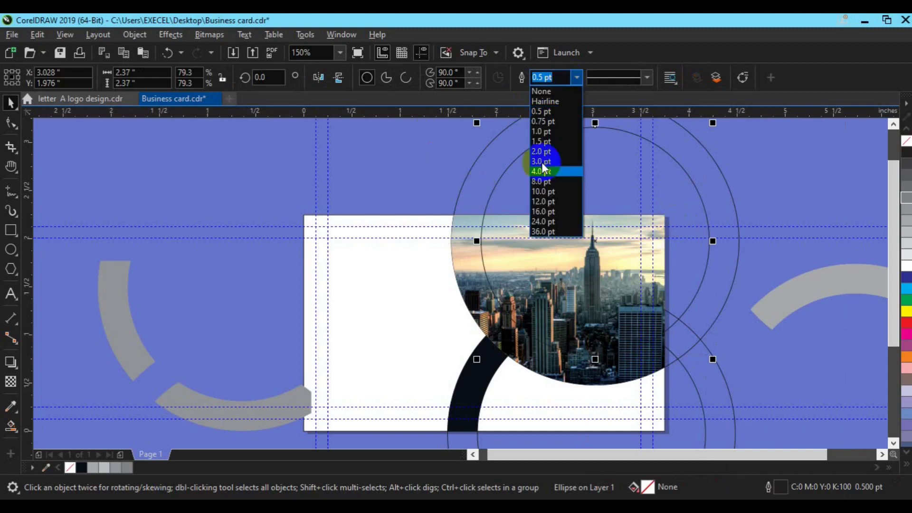
{"action": "left_click", "coordinate": [548, 172]}
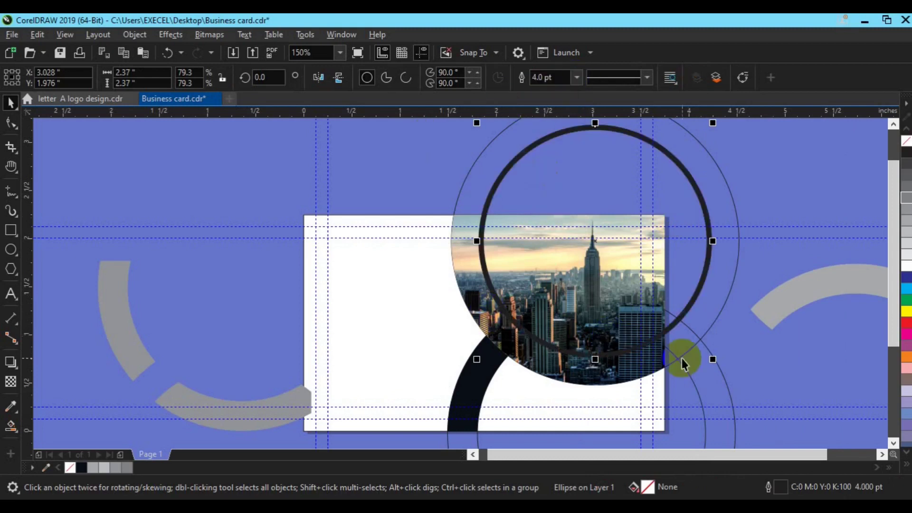
Bring the lower ring in front of the photo and set both rings' outlines to 3.0 pt.
{"action": "left_click", "coordinate": [699, 393]}
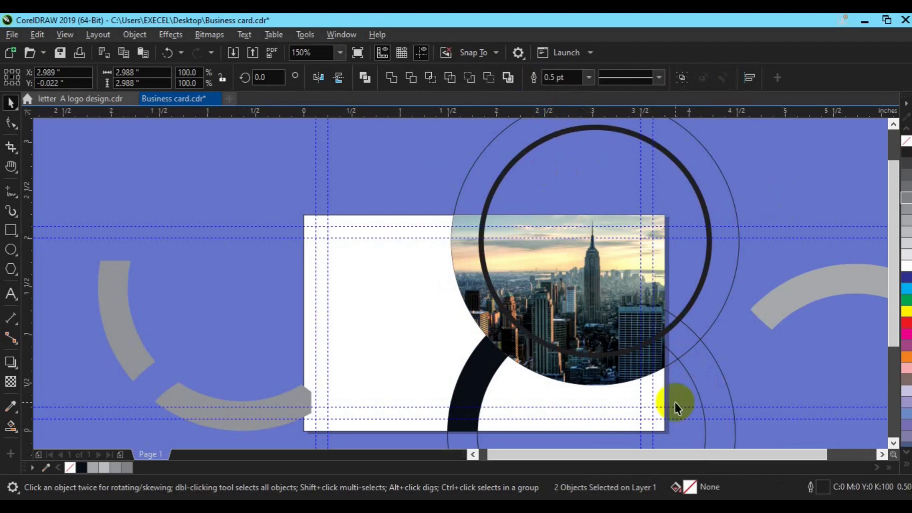
{"action": "left_click", "coordinate": [699, 394]}
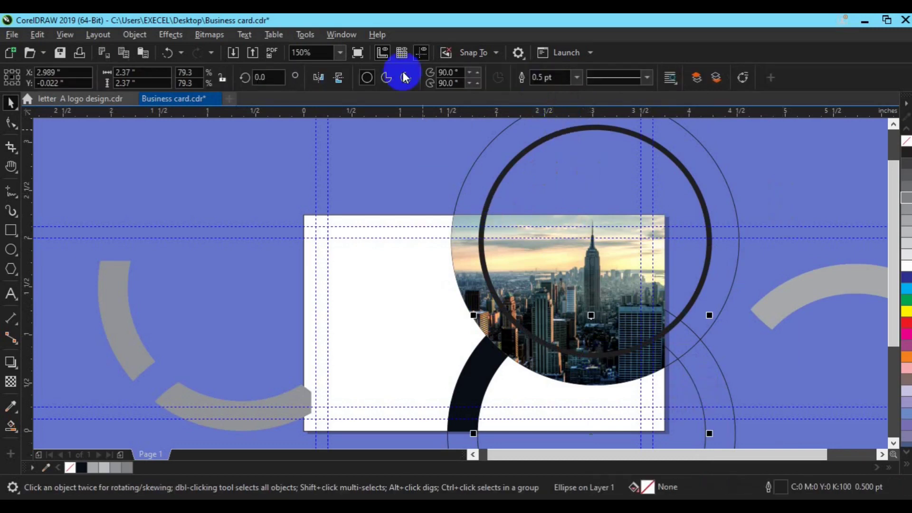
{"action": "right_click", "coordinate": [689, 375]}
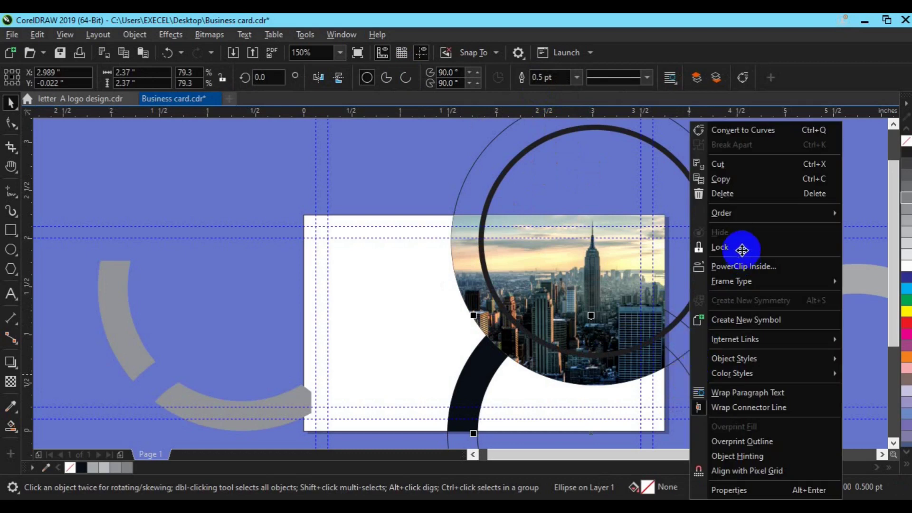
{"action": "mouse_move", "coordinate": [722, 213]}
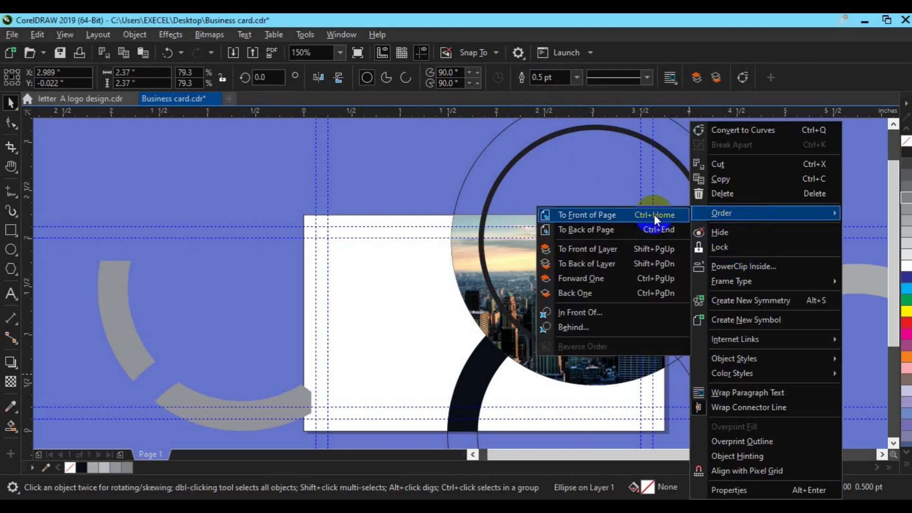
{"action": "left_click", "coordinate": [654, 215]}
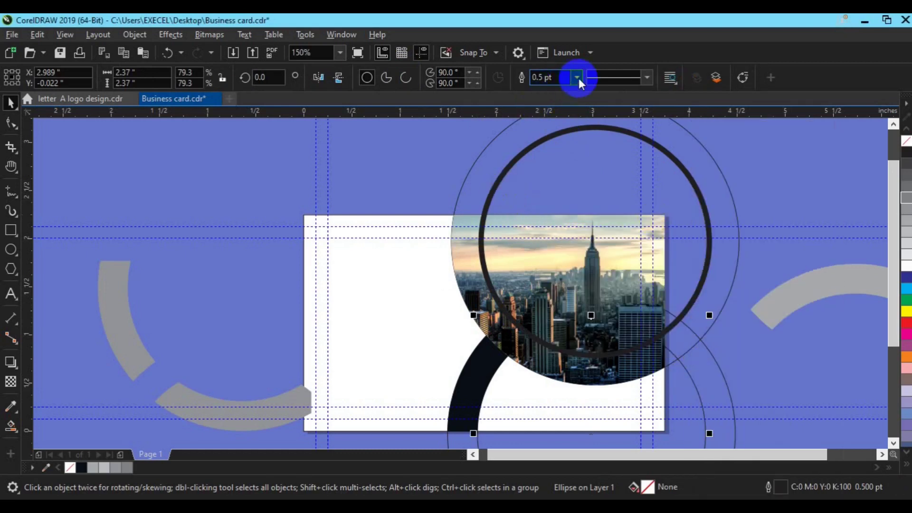
{"action": "left_click", "coordinate": [579, 78]}
{"action": "left_click", "coordinate": [554, 164]}
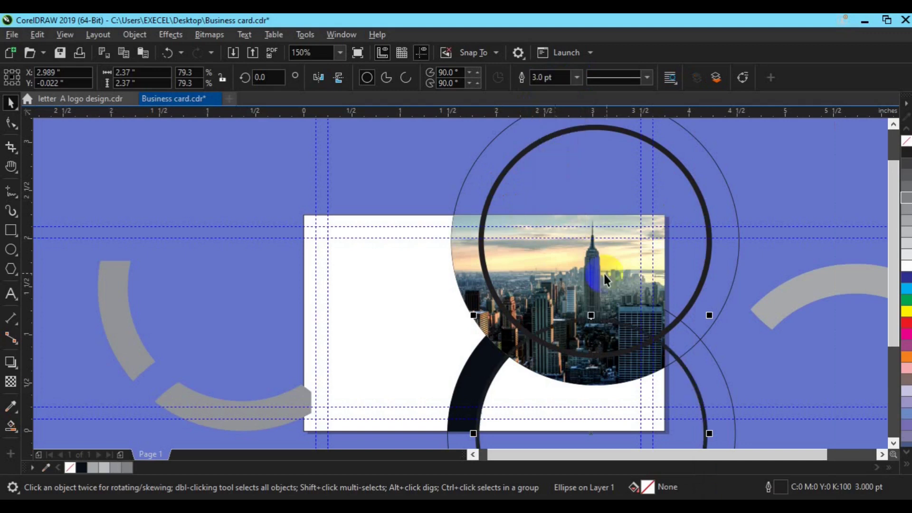
{"action": "left_click", "coordinate": [482, 259]}
{"action": "left_click", "coordinate": [576, 78]}
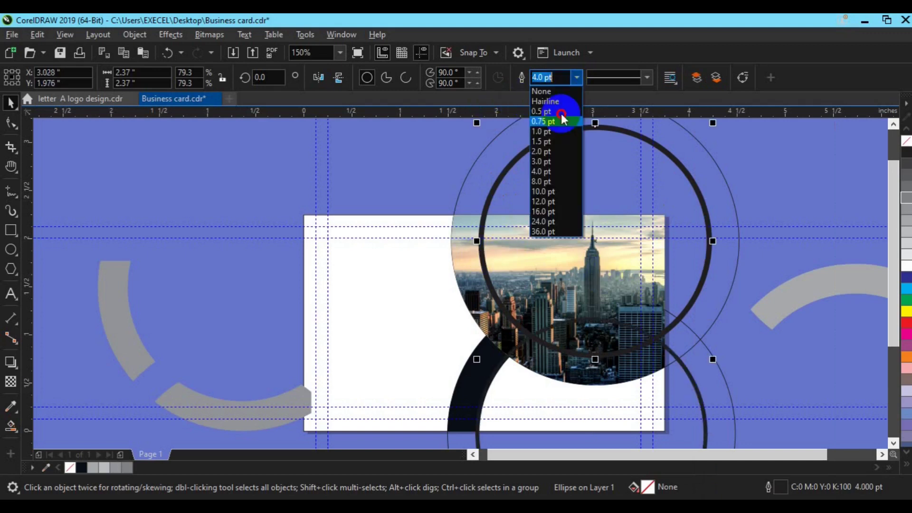
{"action": "left_click", "coordinate": [565, 161]}
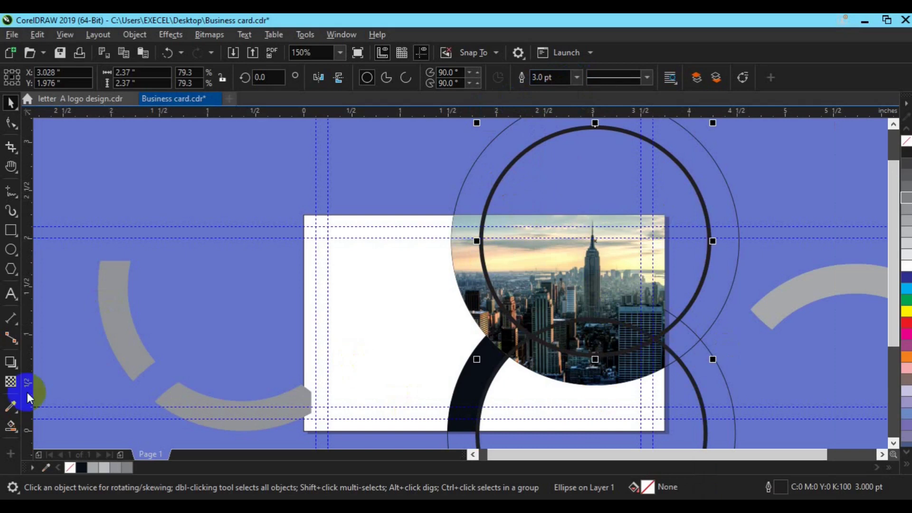
Smart Fill the enclosed region at the card's lower right.
{"action": "left_click", "coordinate": [16, 430]}
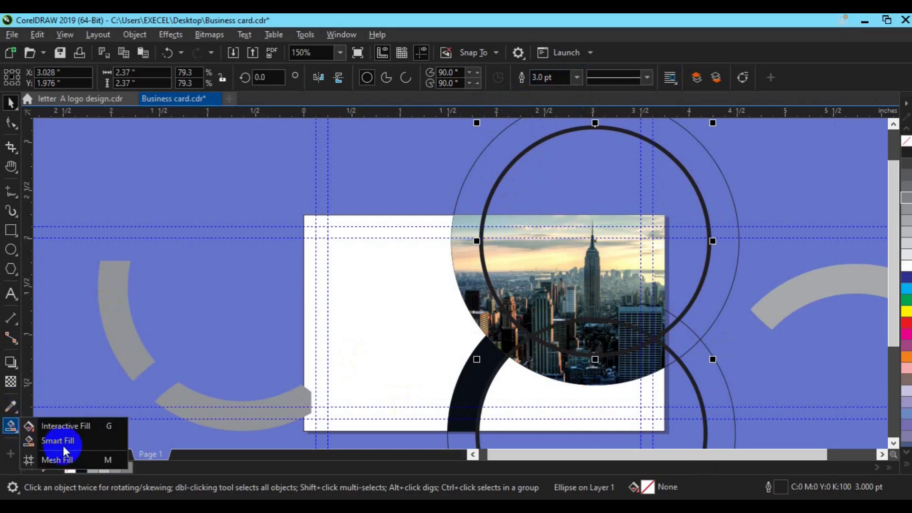
{"action": "left_click", "coordinate": [57, 440]}
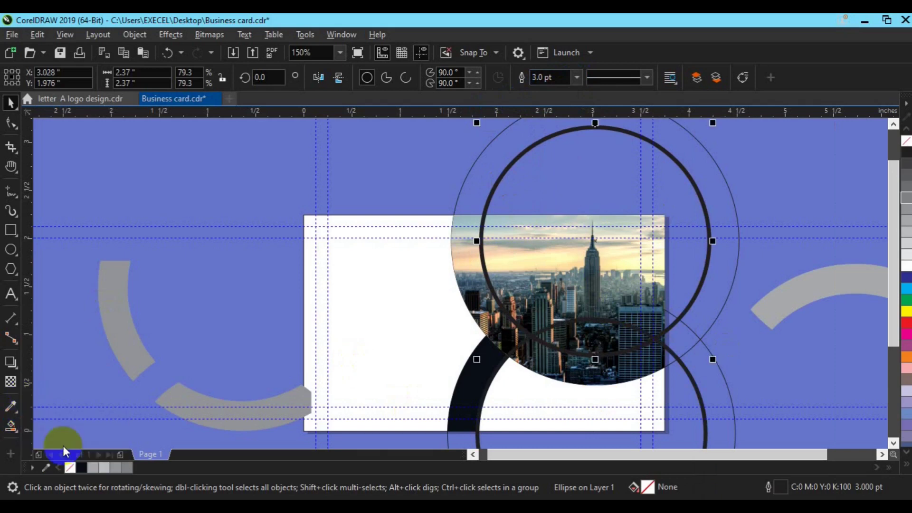
{"action": "left_click", "coordinate": [558, 394]}
{"action": "key", "text": "space"}
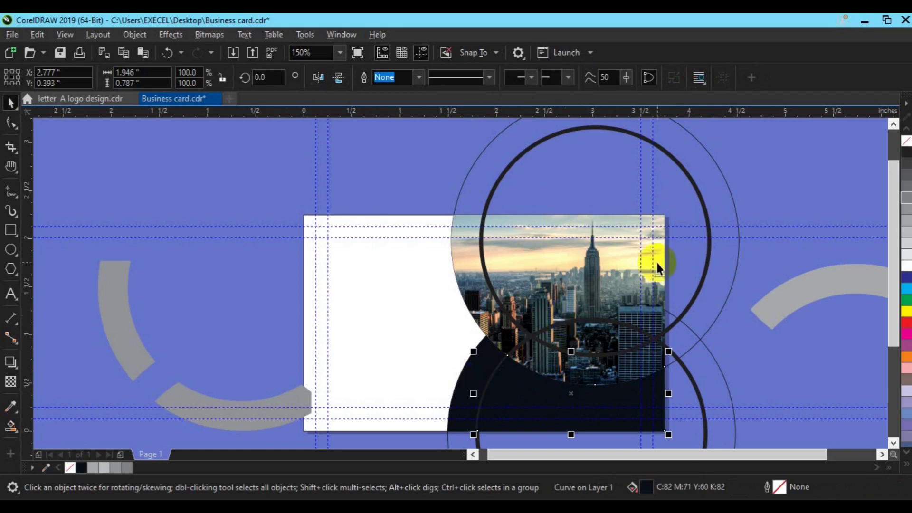
{"action": "left_click", "coordinate": [755, 274]}
Convert the lower ring's outline to a filled object.
{"action": "left_click", "coordinate": [674, 350]}
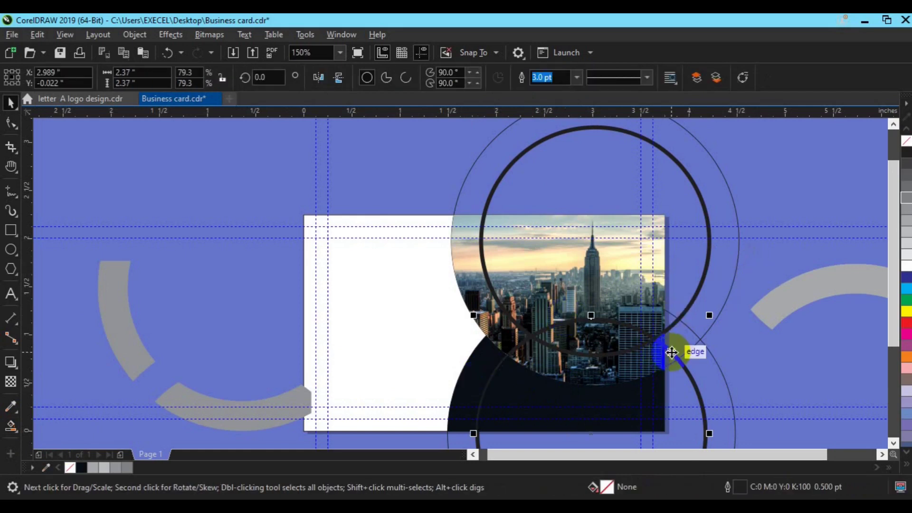
{"action": "left_click", "coordinate": [166, 52]}
{"action": "left_click", "coordinate": [146, 36]}
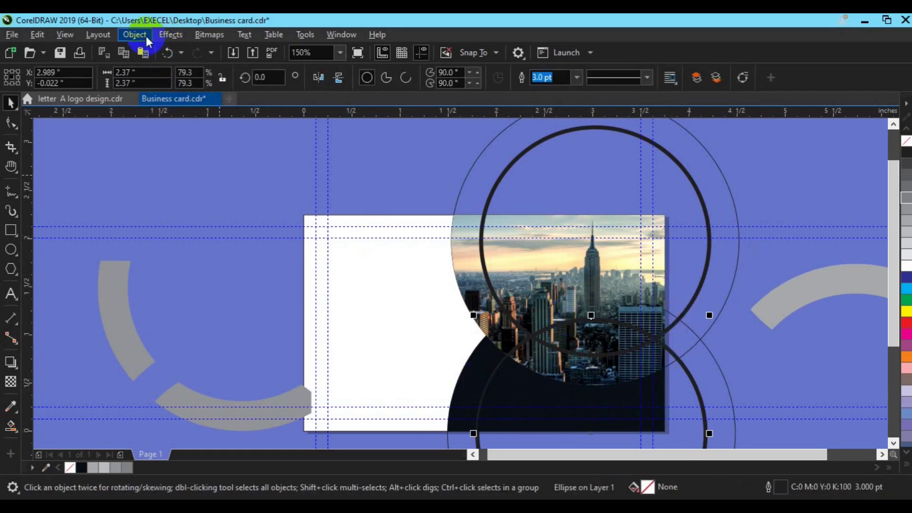
{"action": "left_click", "coordinate": [232, 382]}
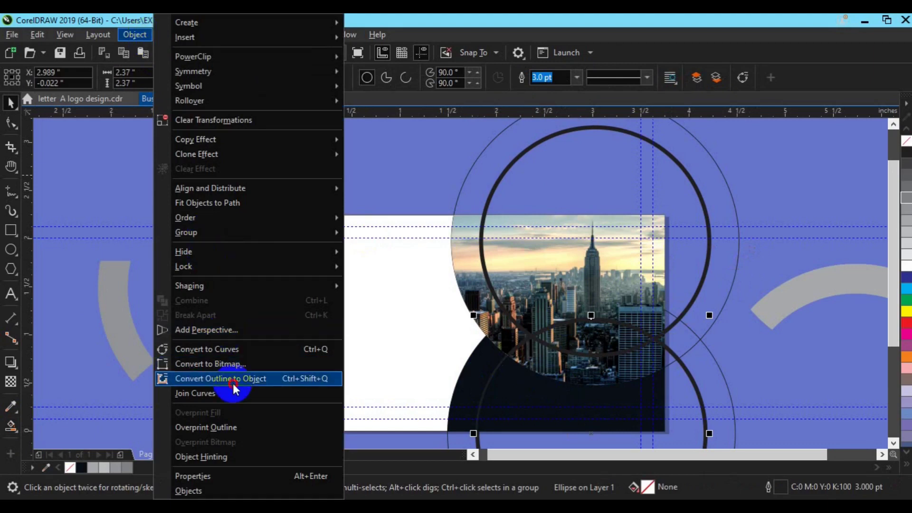
{"action": "left_click", "coordinate": [233, 384]}
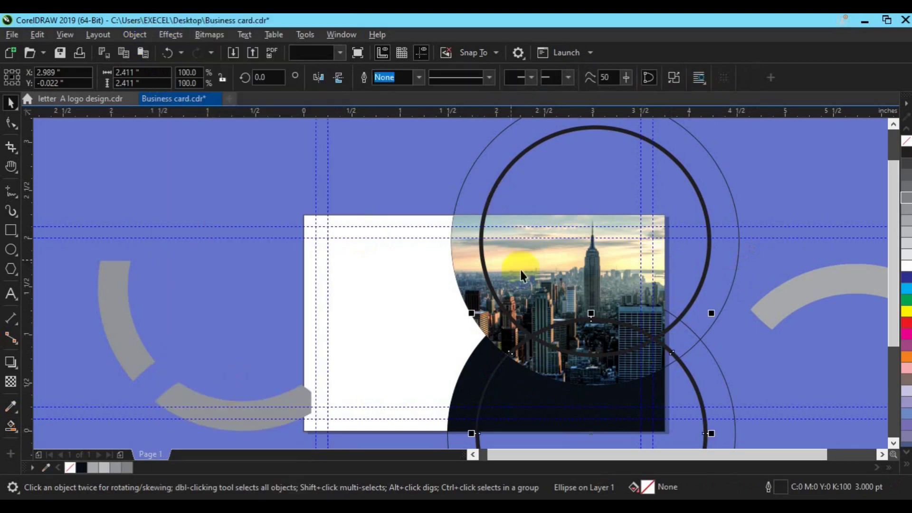
Draw a 3.34 × 1.643 in rectangle below the card.
{"action": "key", "text": "h"}
{"action": "left_click_drag", "start_coordinate": [601, 338], "coordinate": [582, 240]}
{"action": "key", "text": "space"}
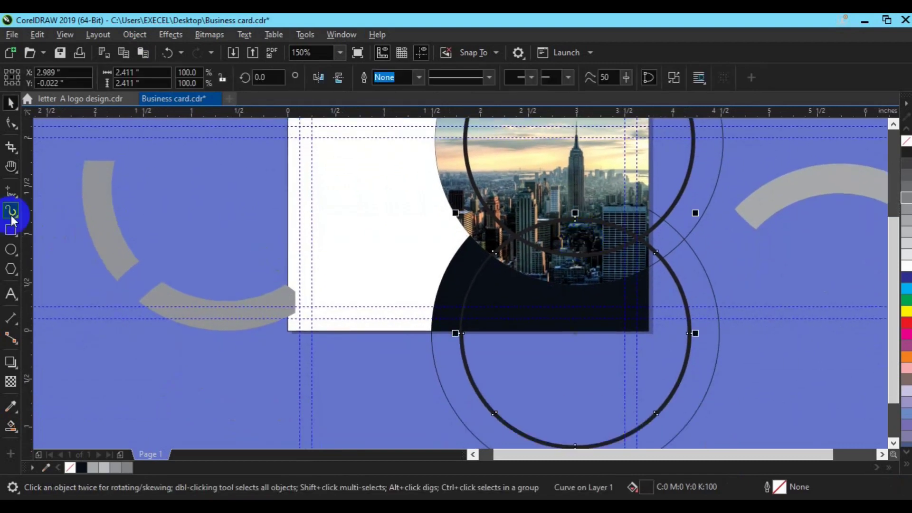
{"action": "left_click_drag", "start_coordinate": [426, 339], "coordinate": [745, 435]}
{"action": "key", "text": "space"}
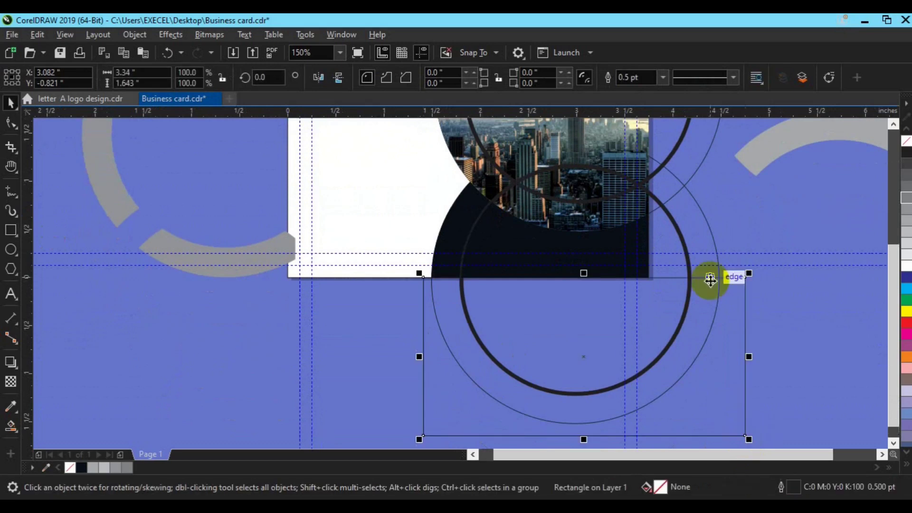
Trim away the lower ring's part below the card and remove the leftover rectangle.
{"action": "left_click", "coordinate": [686, 247], "text": "shift"}
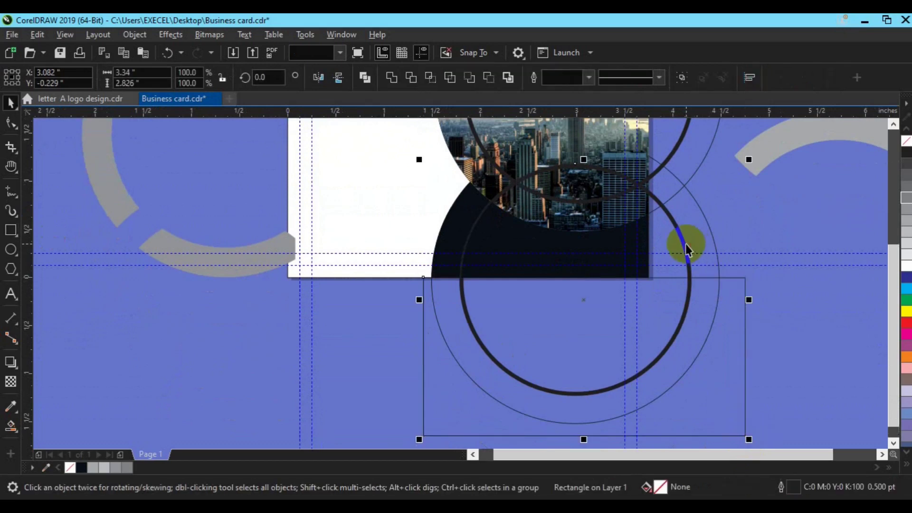
{"action": "left_click", "coordinate": [410, 78]}
{"action": "left_click", "coordinate": [744, 311]}
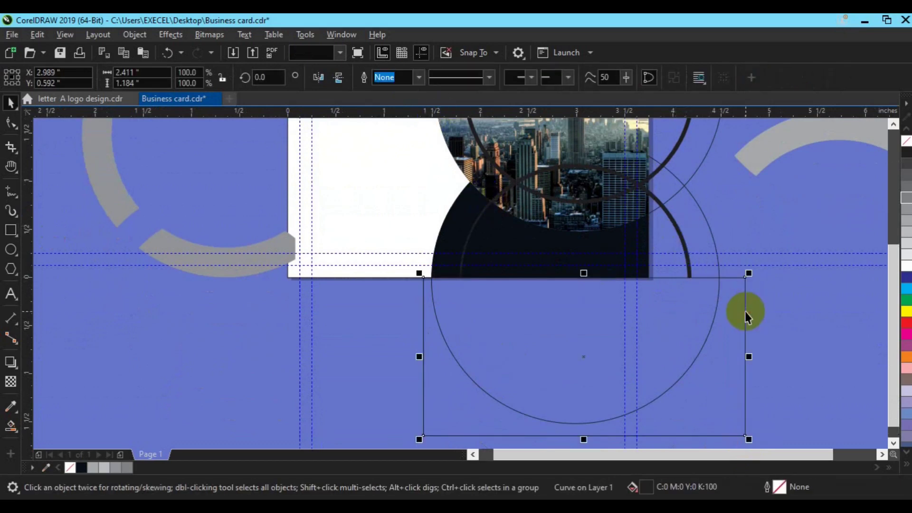
{"action": "key", "text": "shift+Page_Down"}
{"action": "left_click", "coordinate": [350, 187]}
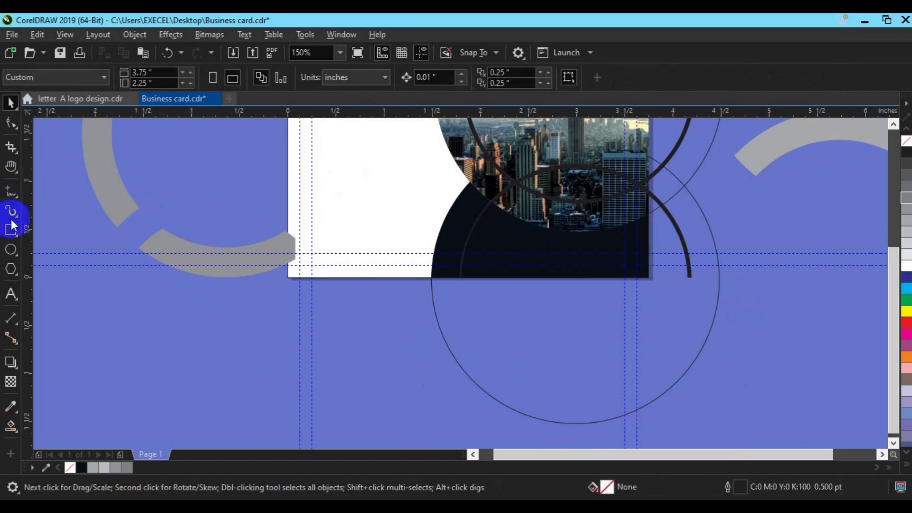
Draw a rectangle beside the card's right edge and trim the photo circle's overhang.
{"action": "key", "text": "F6"}
{"action": "left_click_drag", "start_coordinate": [667, 133], "coordinate": [763, 310]}
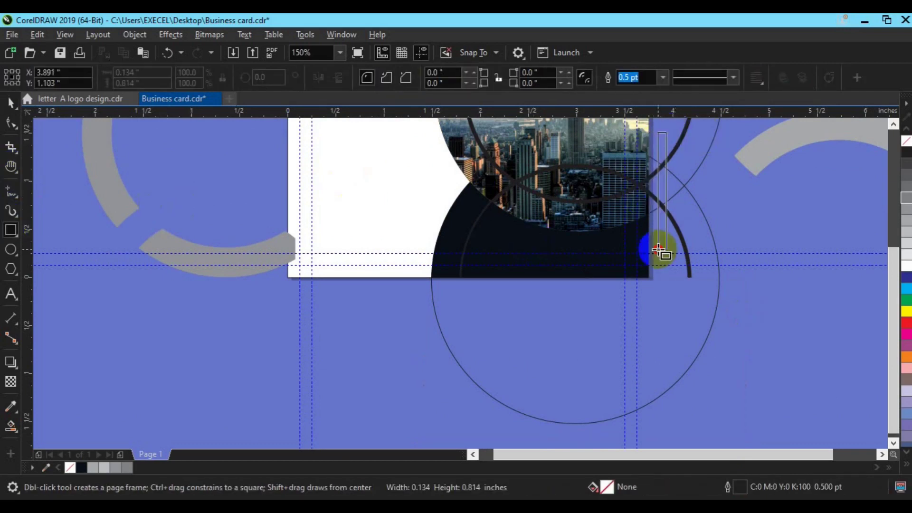
{"action": "left_click_drag", "start_coordinate": [763, 310], "coordinate": [765, 311]}
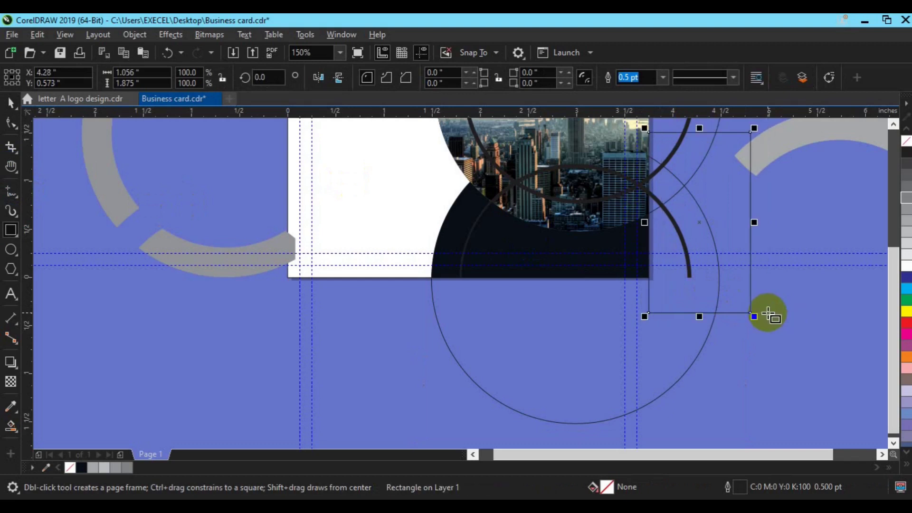
{"action": "key", "text": "space"}
{"action": "left_click", "coordinate": [535, 180], "text": "shift"}
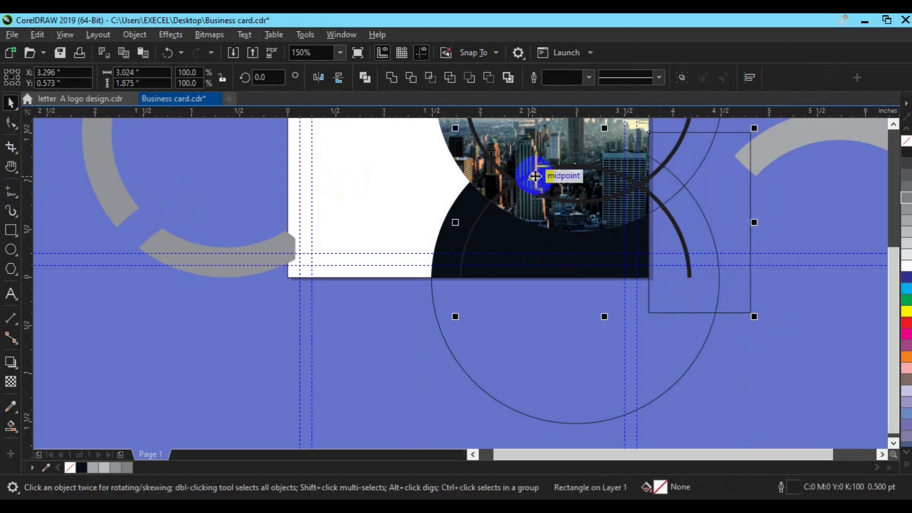
{"action": "left_click", "coordinate": [535, 192]}
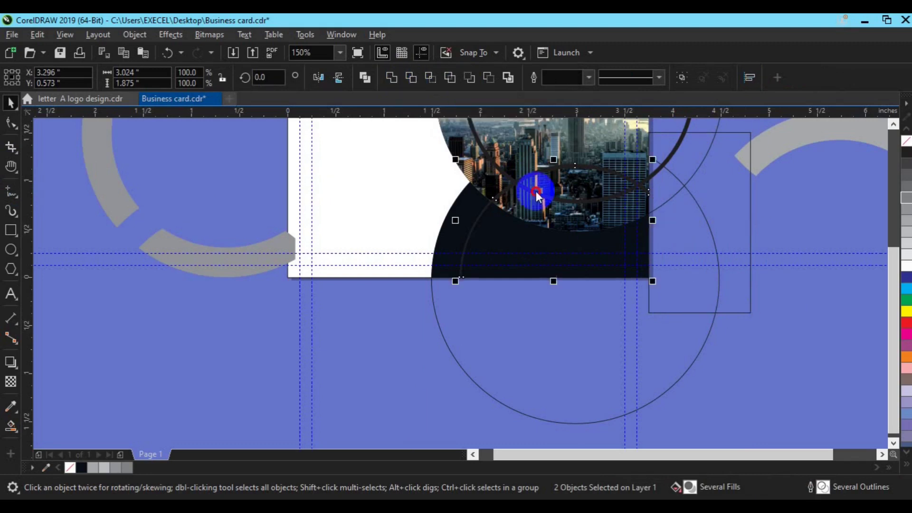
{"action": "left_click", "coordinate": [650, 208]}
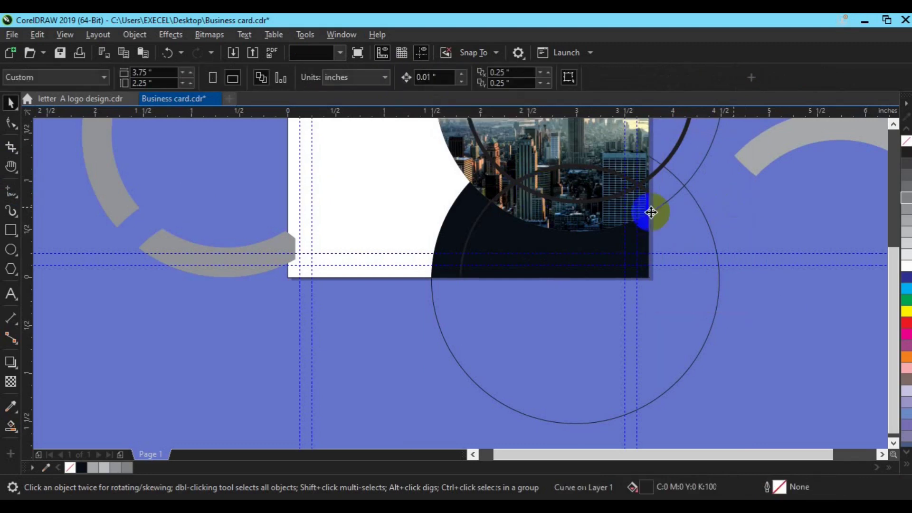
Bring the white arc to the front of the page.
{"action": "left_click", "coordinate": [575, 169]}
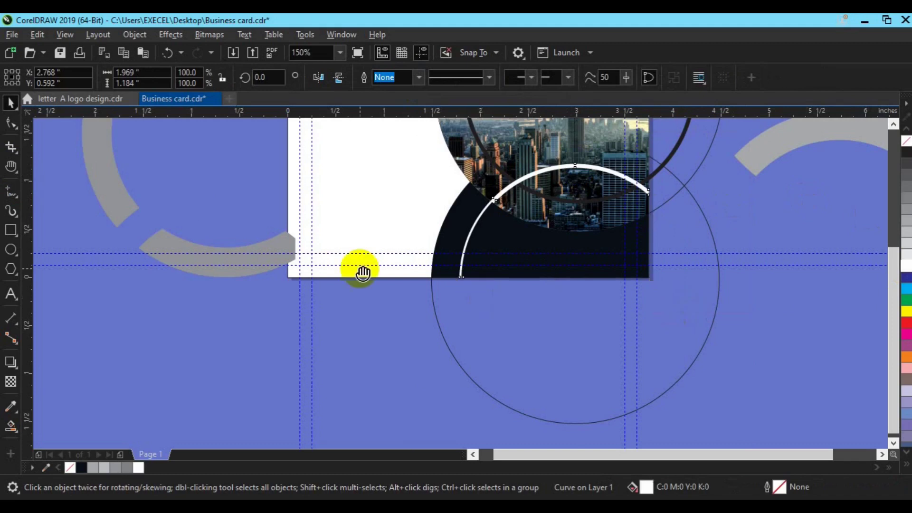
{"action": "key", "text": "h"}
{"action": "left_click_drag", "start_coordinate": [536, 217], "coordinate": [536, 264]}
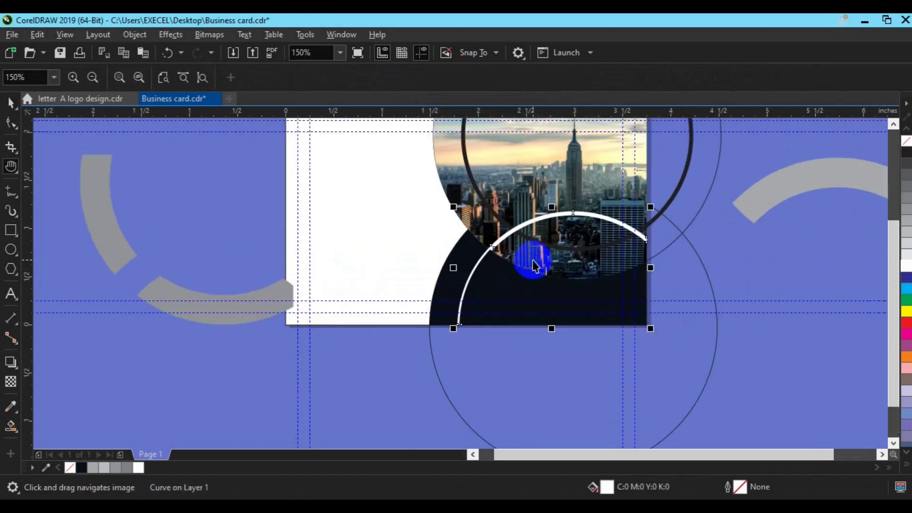
{"action": "key", "text": "space"}
{"action": "right_click", "coordinate": [537, 221]}
{"action": "mouse_move", "coordinate": [570, 213]}
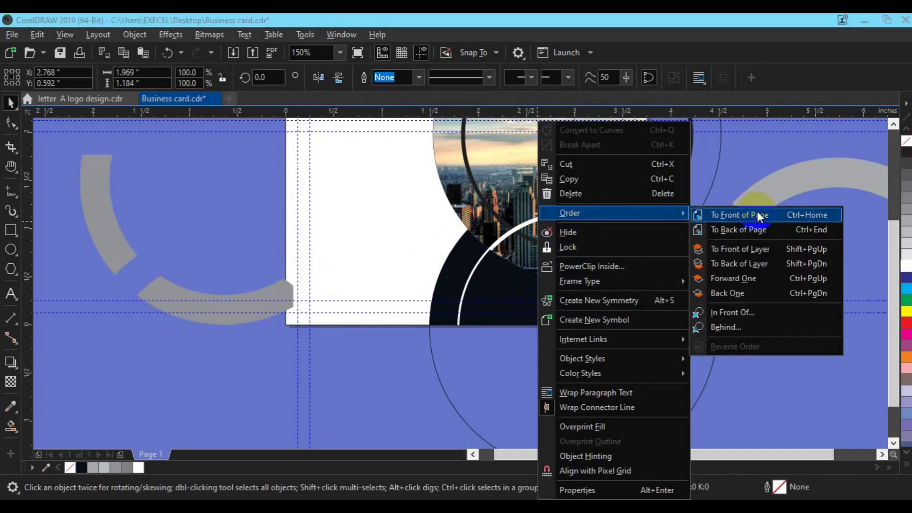
{"action": "left_click", "coordinate": [757, 215]}
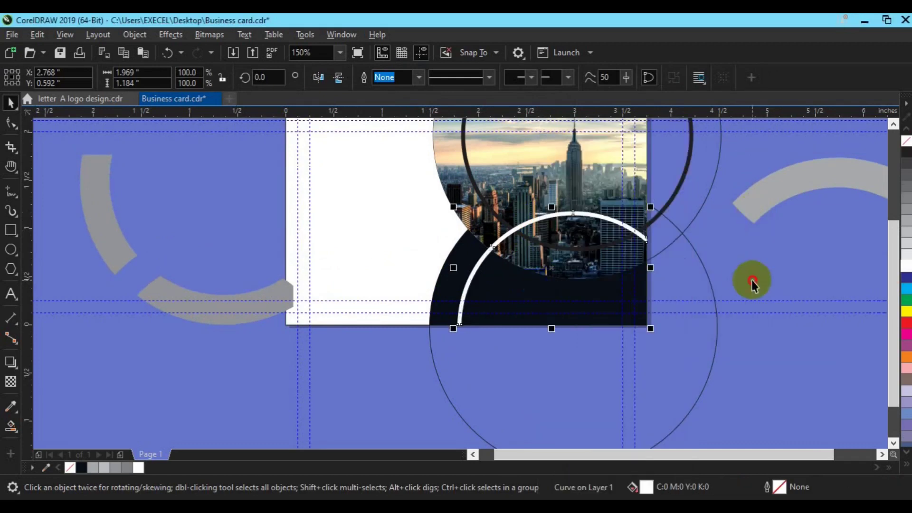
{"action": "left_click", "coordinate": [581, 234]}
Delete the thin upper and lower outer circles.
{"action": "key", "text": "h"}
{"action": "left_click_drag", "start_coordinate": [610, 161], "coordinate": [596, 245]}
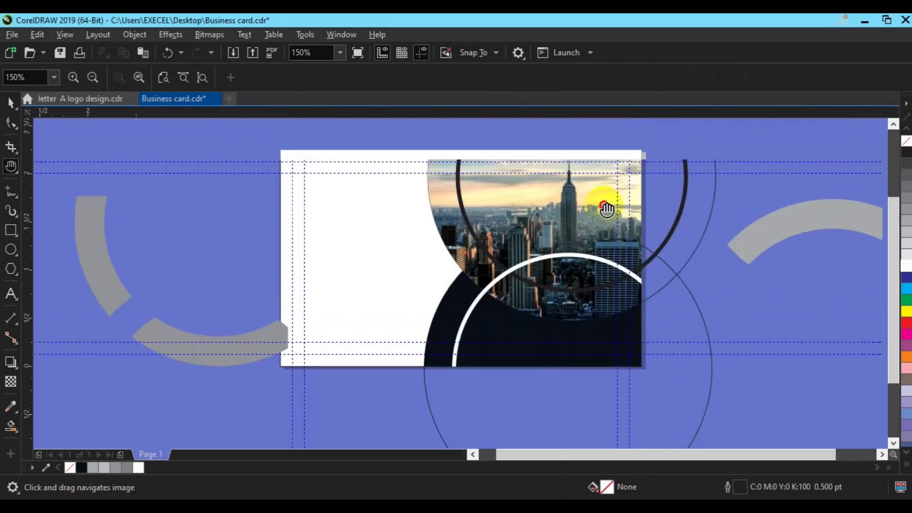
{"action": "key", "text": "space"}
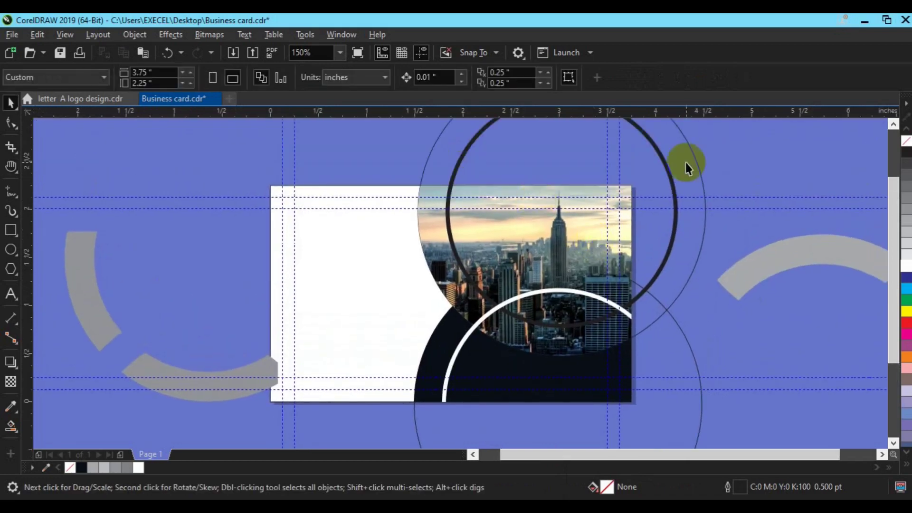
{"action": "left_click", "coordinate": [686, 167]}
{"action": "key", "text": "Delete"}
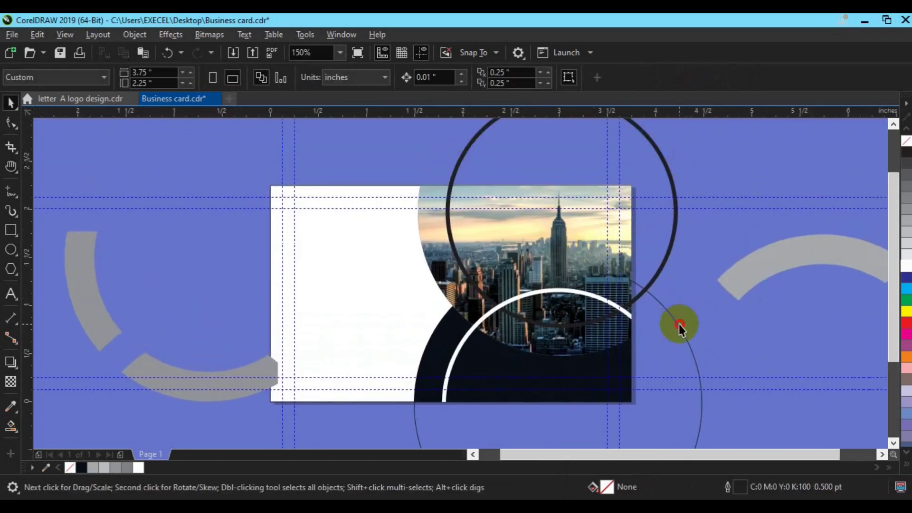
{"action": "left_click", "coordinate": [679, 328]}
{"action": "key", "text": "Delete"}
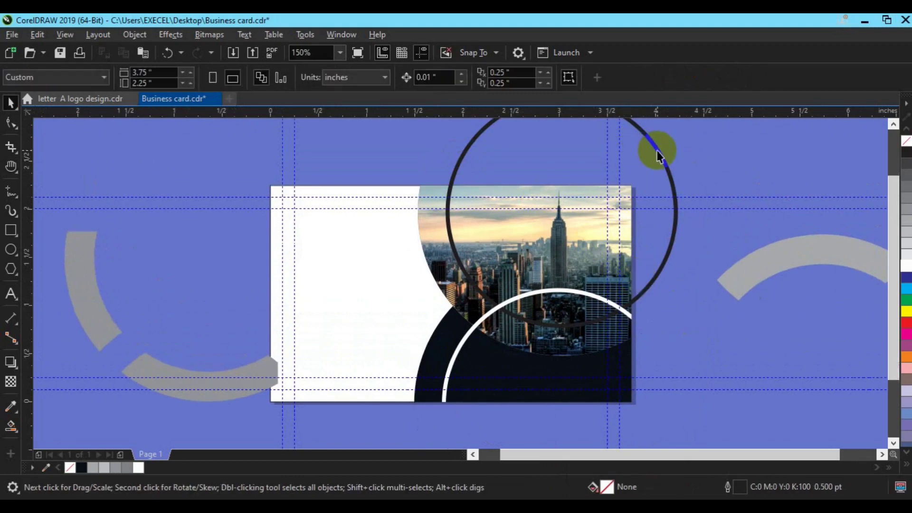
Convert the large dark ring's outline to an object.
{"action": "left_click", "coordinate": [658, 154]}
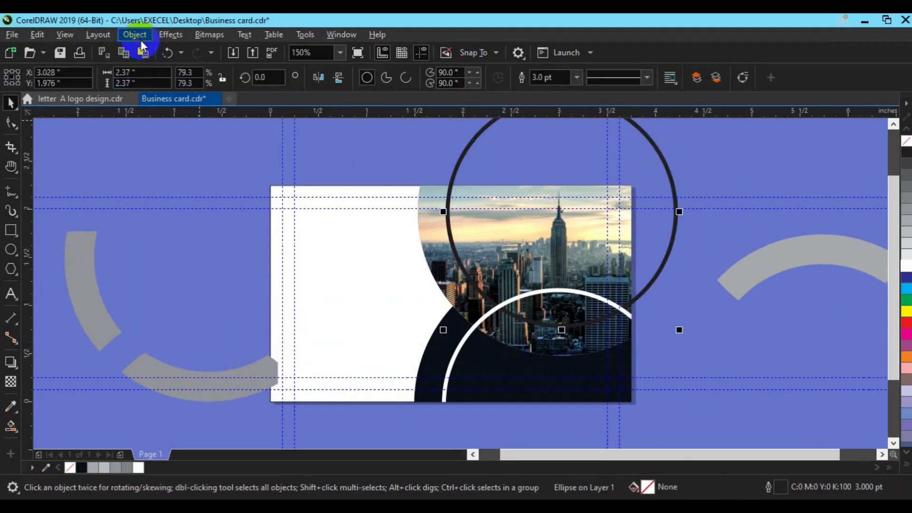
{"action": "left_click", "coordinate": [137, 36]}
{"action": "mouse_move", "coordinate": [197, 154]}
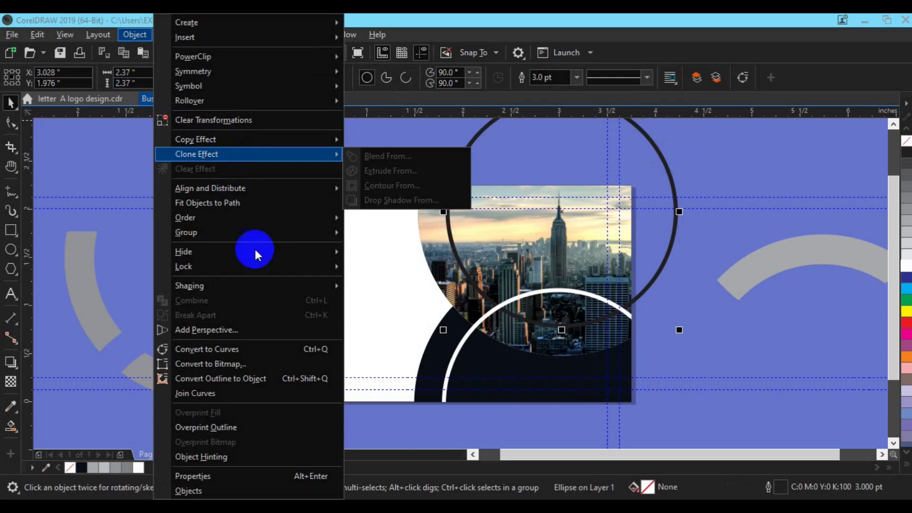
{"action": "left_click", "coordinate": [250, 378]}
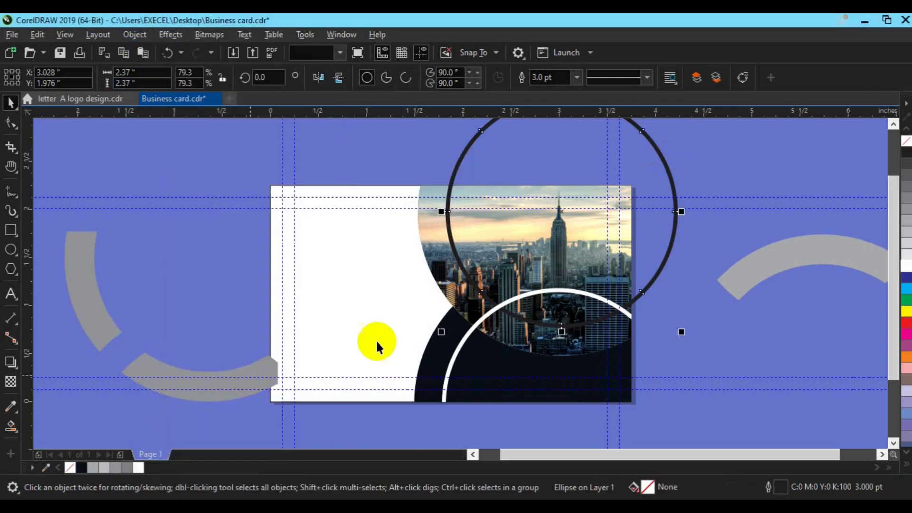
{"action": "left_click_drag", "start_coordinate": [613, 237], "coordinate": [614, 285]}
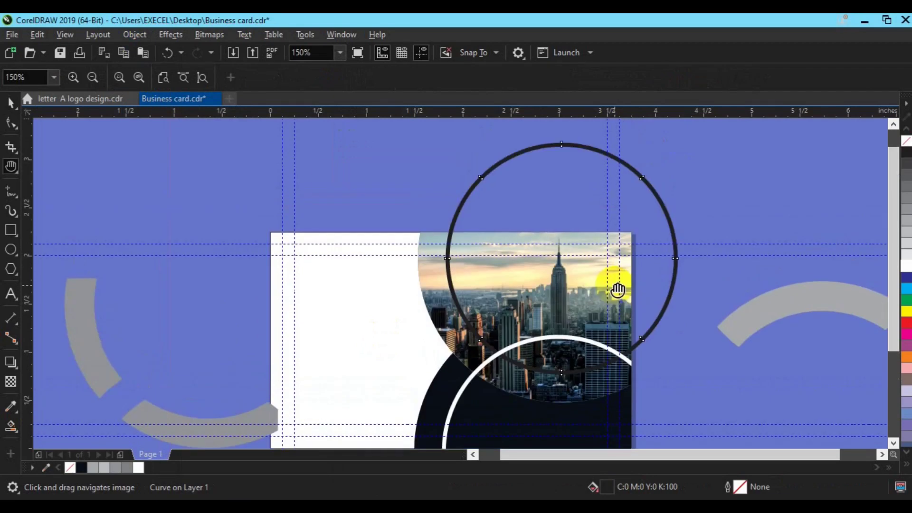
Draw a rectangle over the dark ring's top and trim that part away.
{"action": "left_click", "coordinate": [11, 230]}
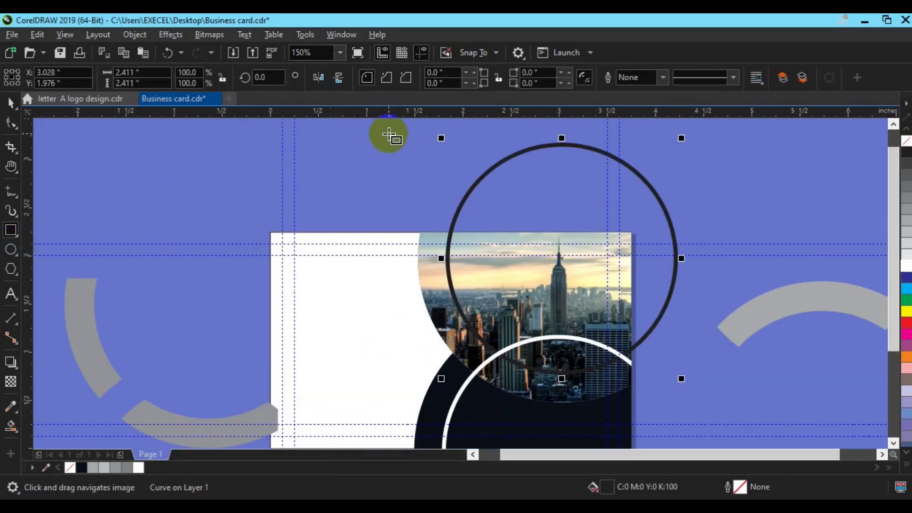
{"action": "mouse_move", "coordinate": [387, 128]}
{"action": "left_mouse_down"}
{"action": "mouse_move", "coordinate": [616, 189]}
{"action": "mouse_move", "coordinate": [726, 233]}
{"action": "left_mouse_up"}
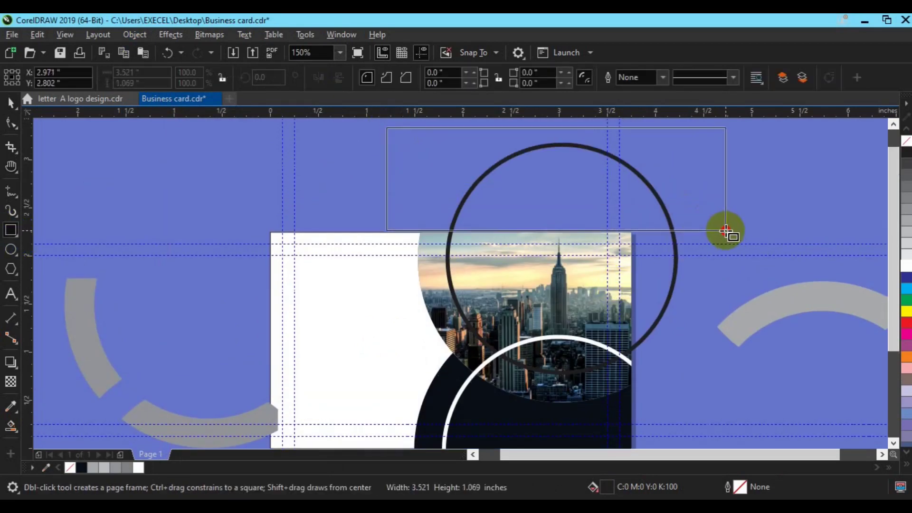
{"action": "key", "text": "space"}
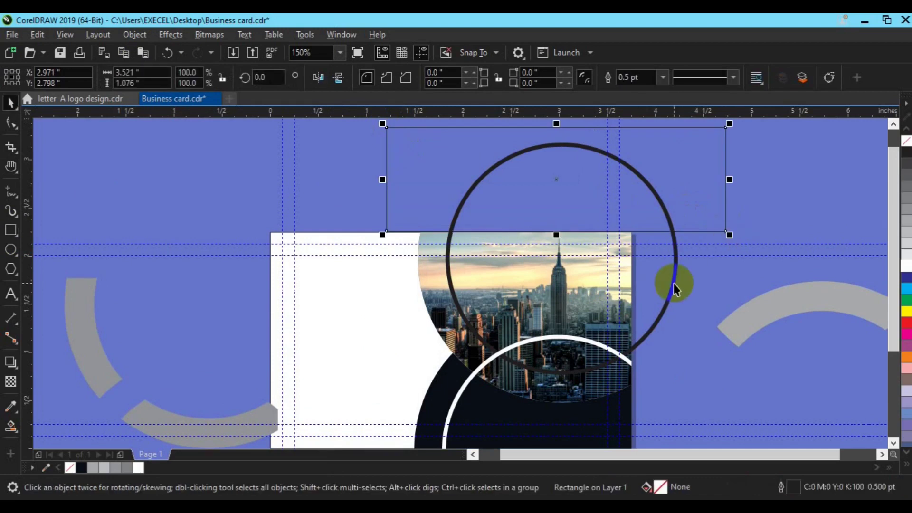
{"action": "left_click", "coordinate": [674, 287], "text": "shift"}
{"action": "left_click", "coordinate": [419, 77]}
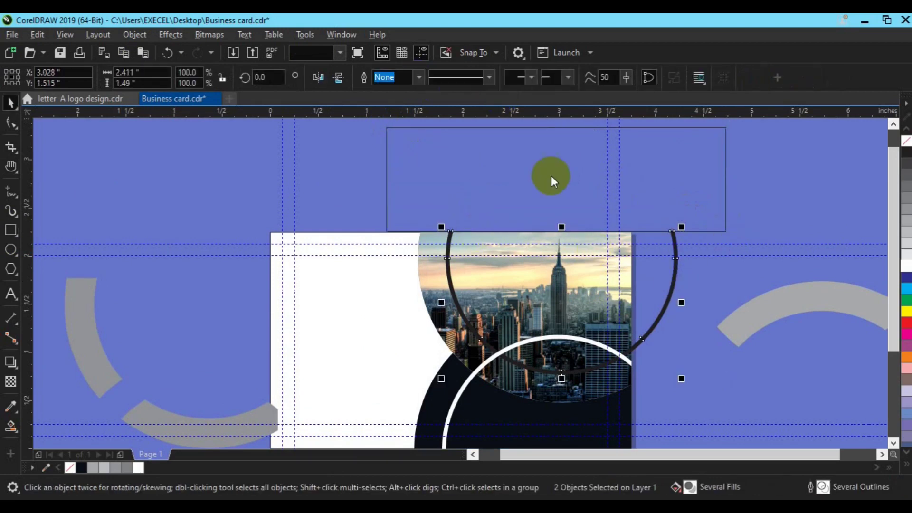
{"action": "left_click", "coordinate": [550, 177]}
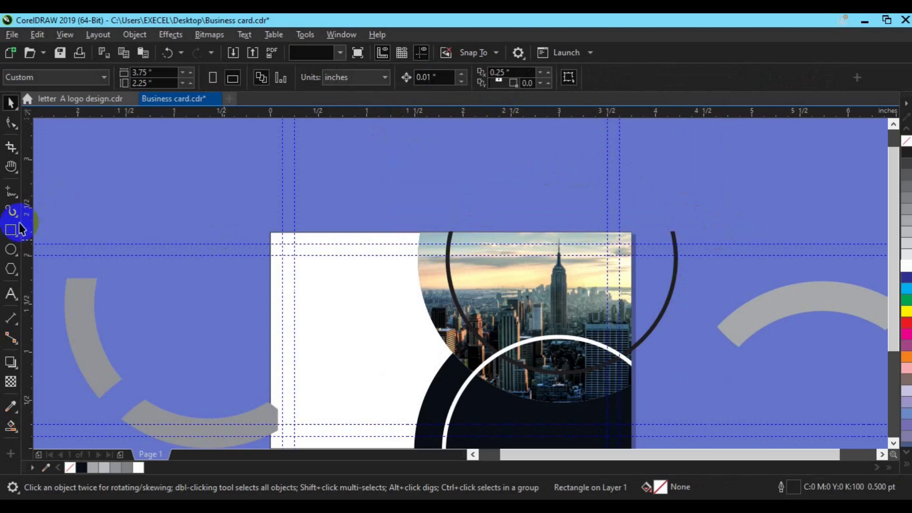
Draw a rectangle over the arc beyond the card's right edge and trim it off.
{"action": "left_click", "coordinate": [11, 230]}
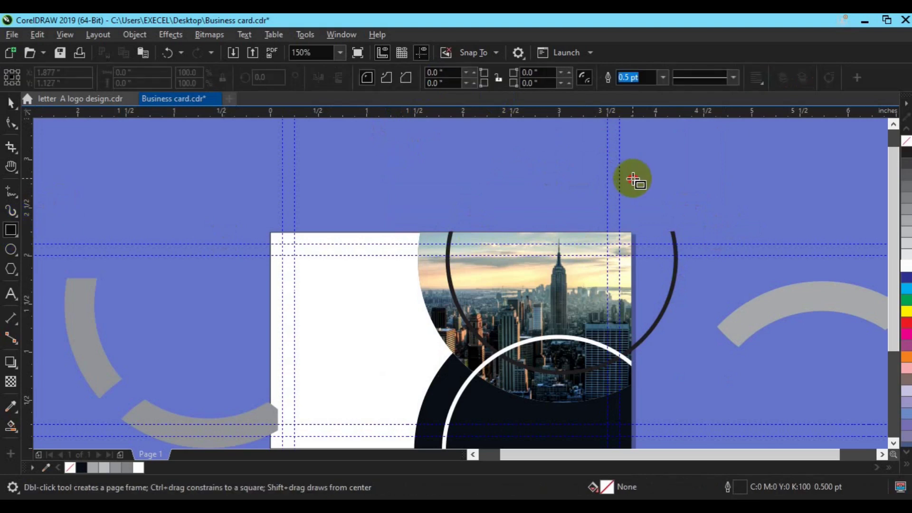
{"action": "left_click_drag", "start_coordinate": [633, 179], "coordinate": [727, 376]}
{"action": "key", "text": "space"}
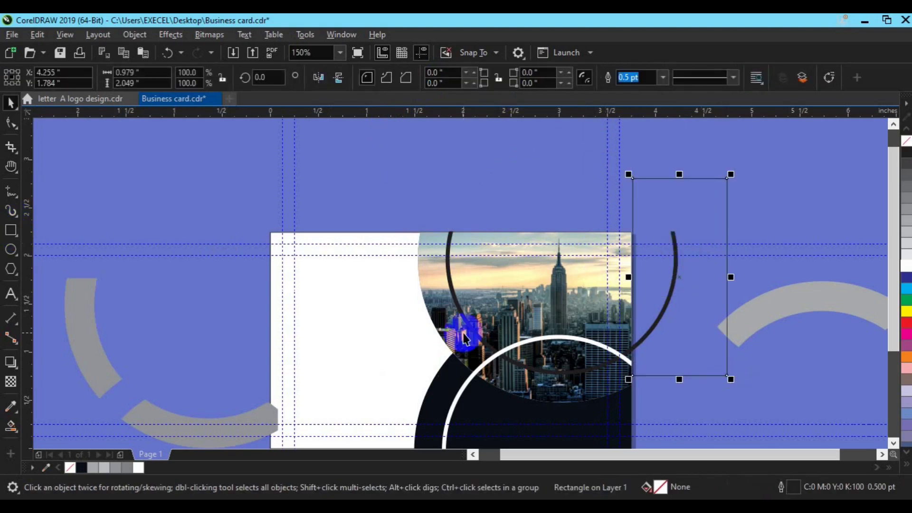
{"action": "left_click", "coordinate": [460, 315], "text": "shift"}
{"action": "left_click", "coordinate": [411, 77]}
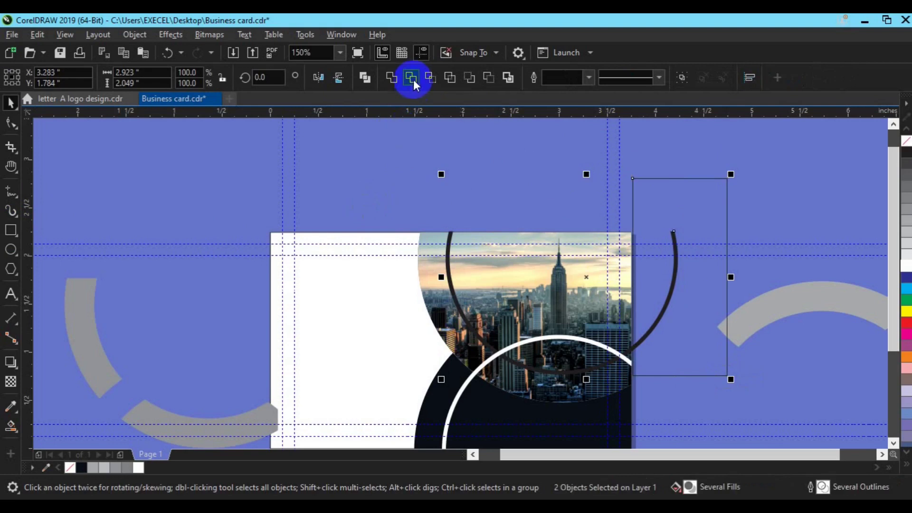
Delete the leftover rectangle and recolour the remaining arc white.
{"action": "left_click", "coordinate": [677, 200]}
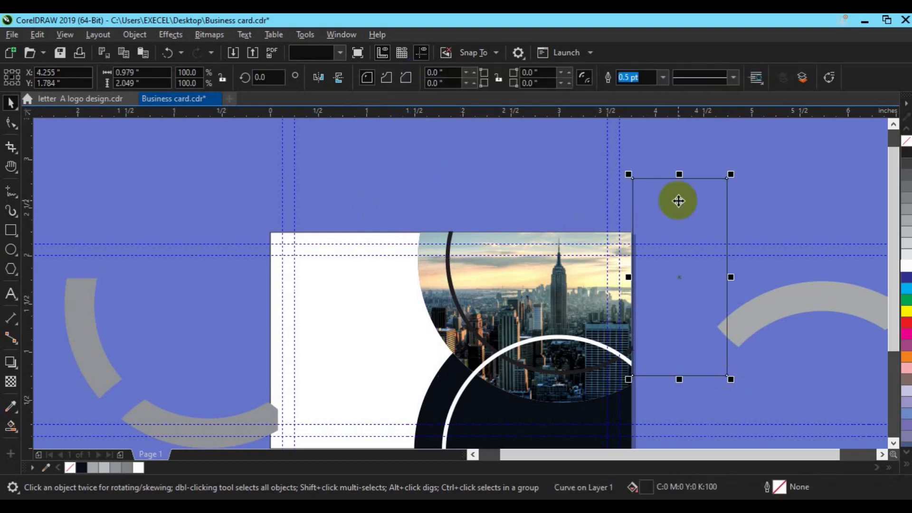
{"action": "key", "text": "Delete"}
{"action": "left_click", "coordinate": [470, 324]}
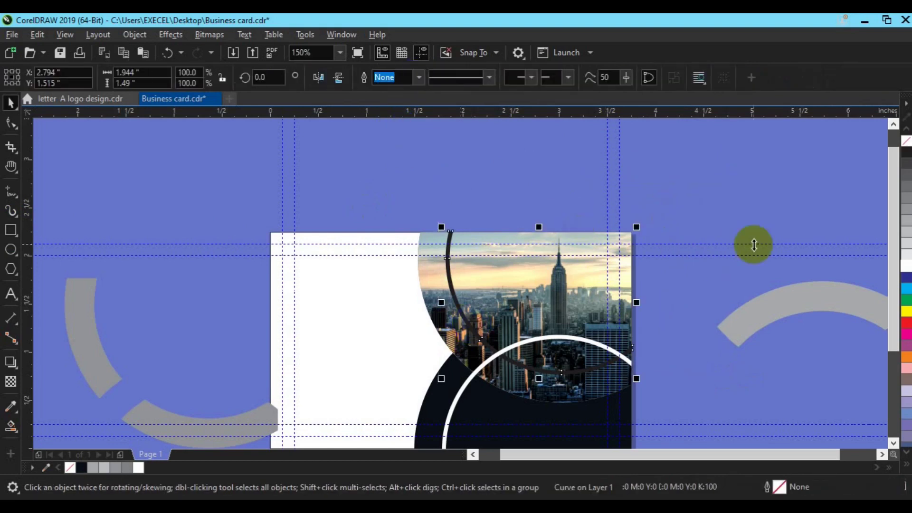
{"action": "right_click", "coordinate": [906, 265]}
{"action": "left_click", "coordinate": [146, 407]}
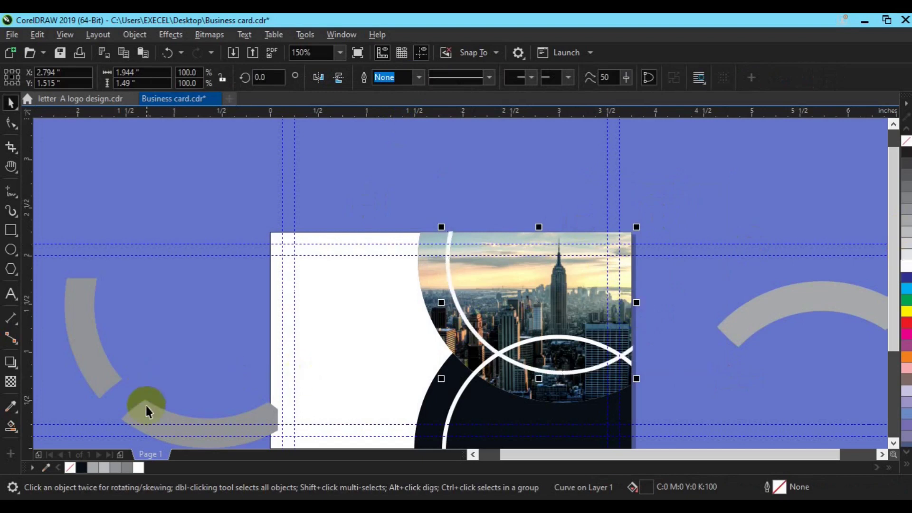
Move both grey arcs onto the card, then undo the move.
{"action": "left_click", "coordinate": [80, 365], "text": "shift"}
{"action": "left_click_drag", "start_coordinate": [82, 363], "coordinate": [426, 323]}
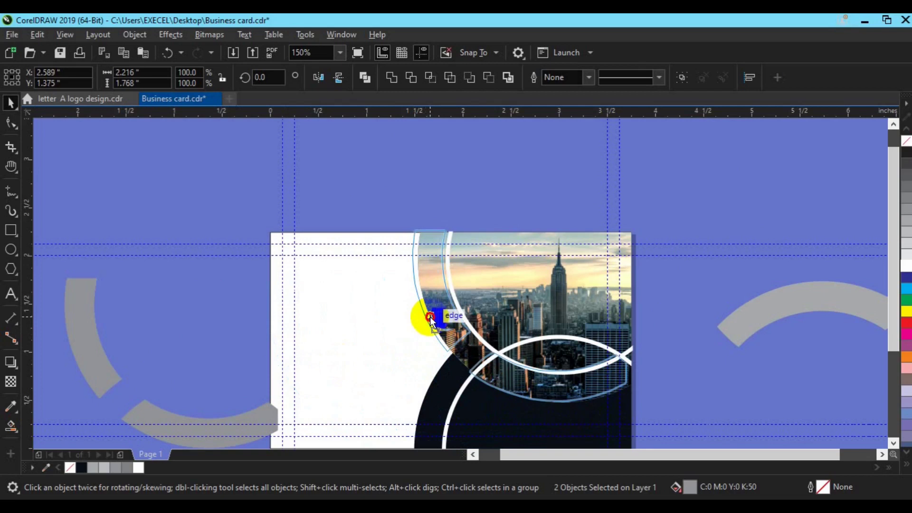
{"action": "left_click_drag", "start_coordinate": [426, 323], "coordinate": [436, 320]}
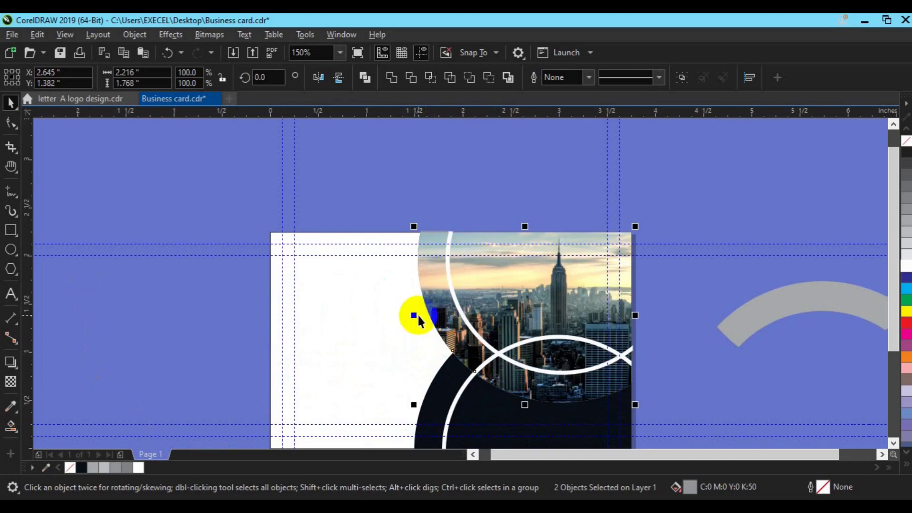
{"action": "left_click", "coordinate": [416, 314]}
{"action": "right_click", "coordinate": [418, 312]}
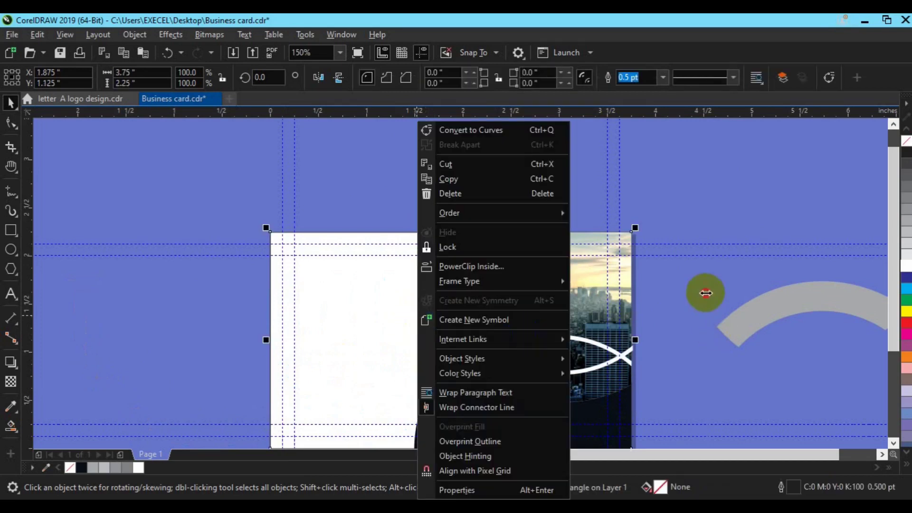
{"action": "left_click", "coordinate": [705, 292]}
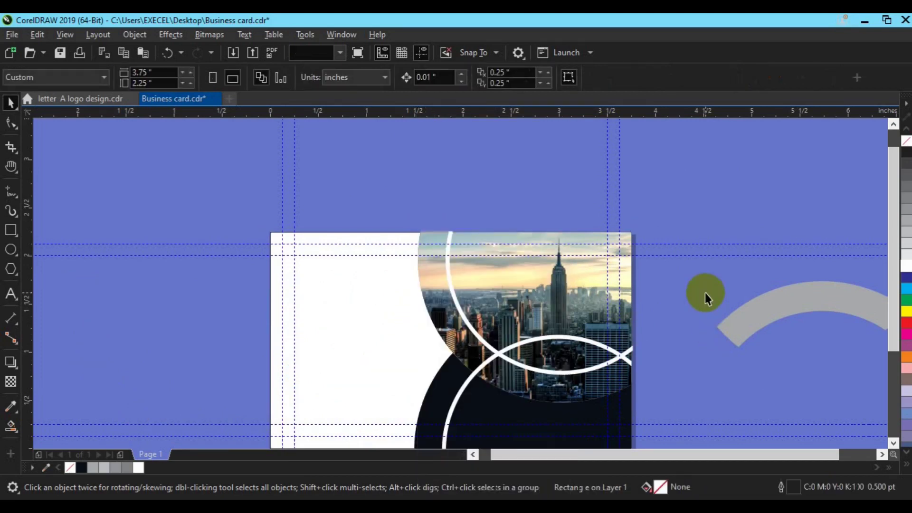
{"action": "key", "text": "ctrl+z"}
Group the grey arcs, bring them to the front, and place them around the photo.
{"action": "left_click_drag", "start_coordinate": [89, 377], "coordinate": [356, 349]}
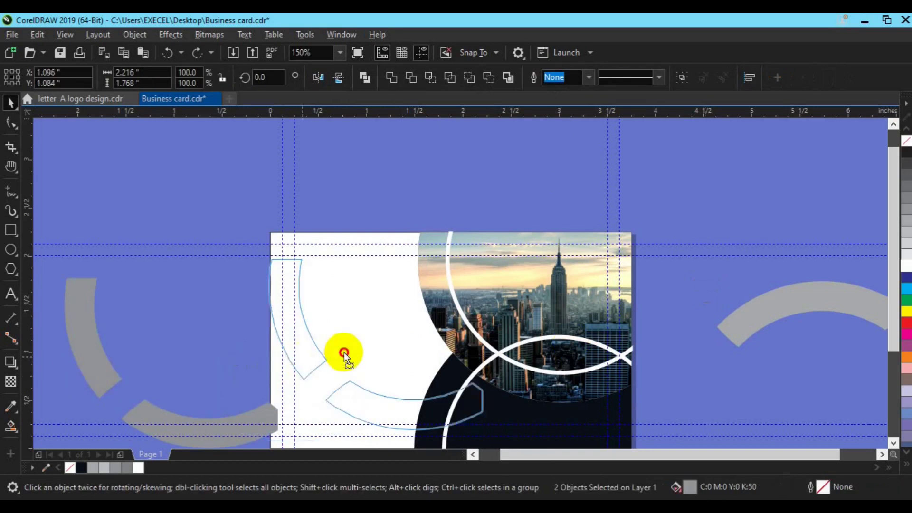
{"action": "left_click", "coordinate": [682, 78]}
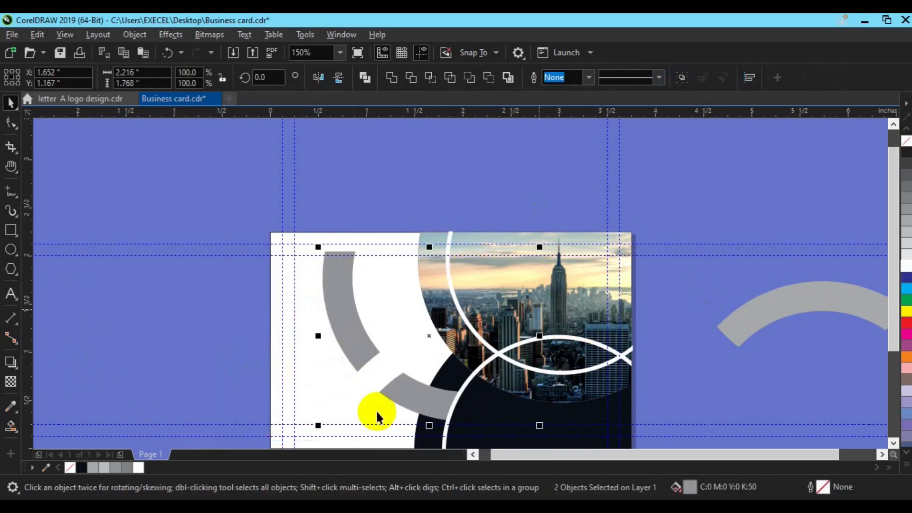
{"action": "right_click", "coordinate": [398, 397]}
{"action": "mouse_move", "coordinate": [463, 212]}
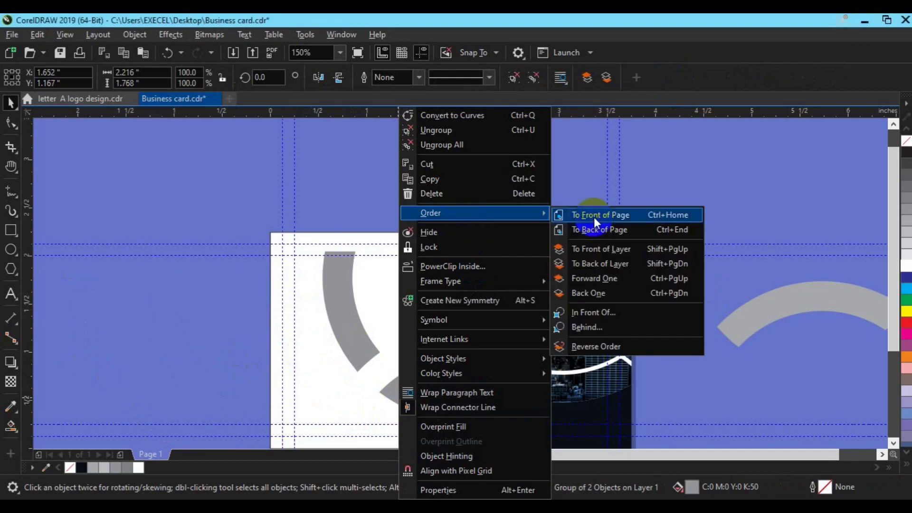
{"action": "left_click", "coordinate": [593, 214]}
{"action": "mouse_move", "coordinate": [352, 367]}
{"action": "left_mouse_down"}
{"action": "mouse_move", "coordinate": [411, 363]}
{"action": "mouse_move", "coordinate": [446, 342]}
{"action": "left_mouse_up"}
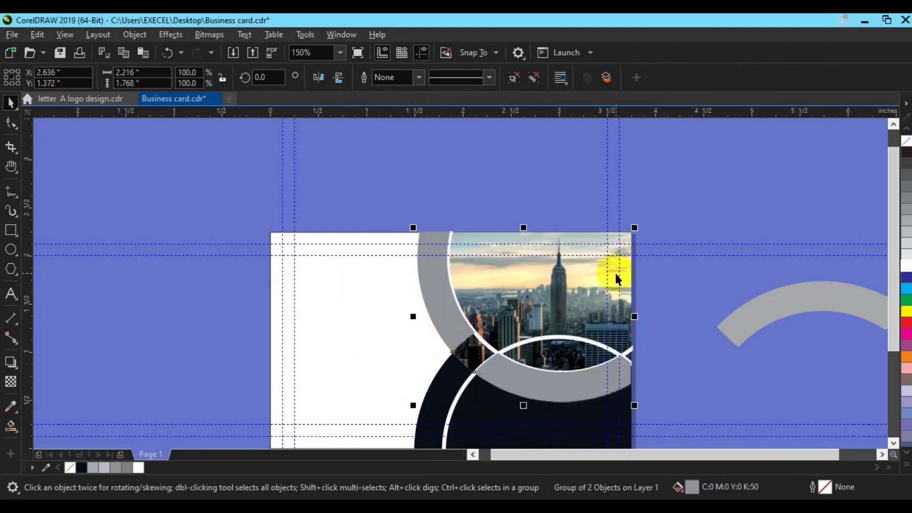
{"action": "left_click", "coordinate": [628, 347]}
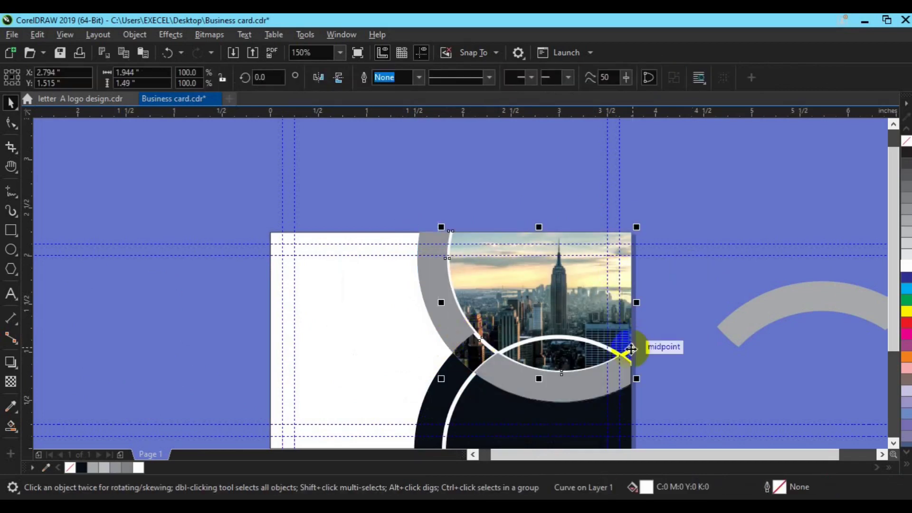
Bring the white arc in front of the city photo and move the grey arc onto the photo.
{"action": "right_click", "coordinate": [630, 348]}
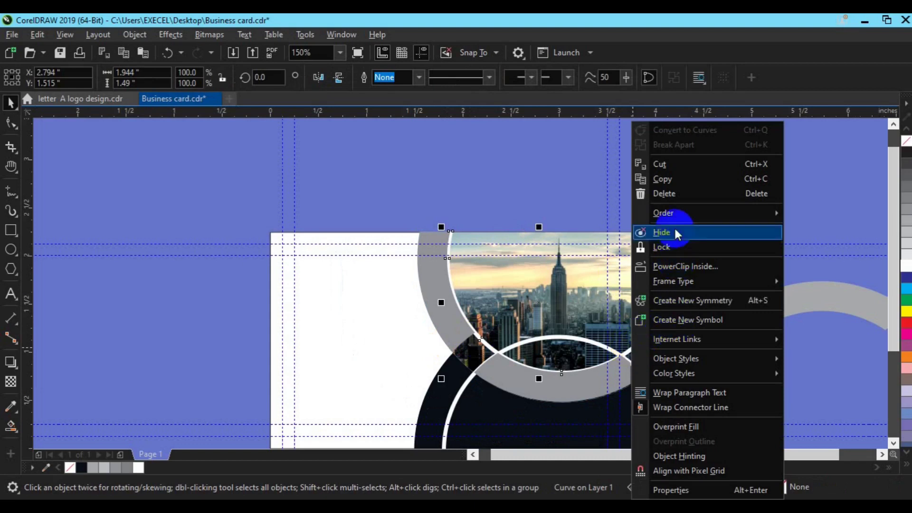
{"action": "mouse_move", "coordinate": [705, 213]}
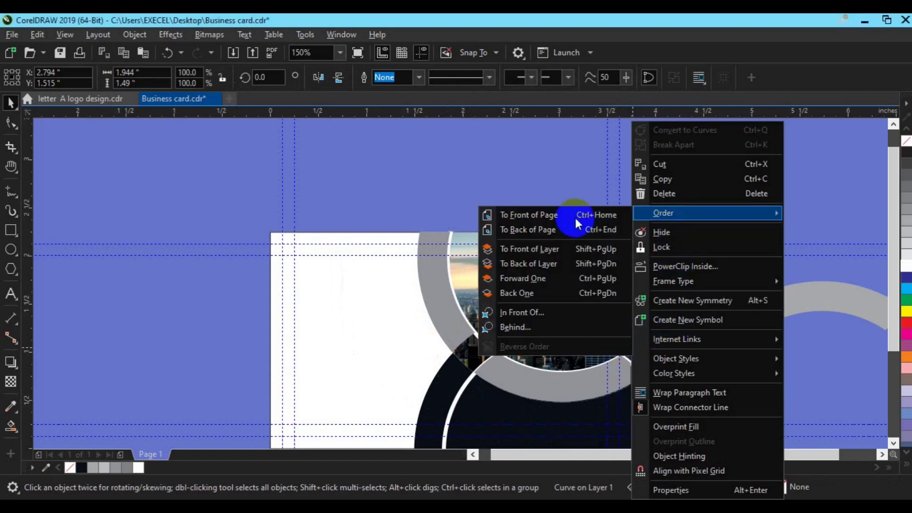
{"action": "left_click", "coordinate": [569, 216]}
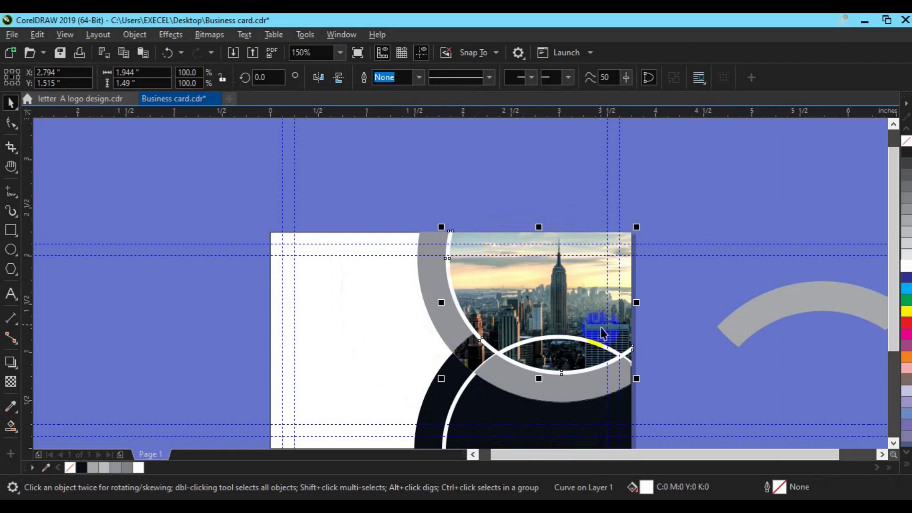
{"action": "left_click", "coordinate": [775, 304]}
{"action": "left_click_drag", "start_coordinate": [744, 316], "coordinate": [513, 333]}
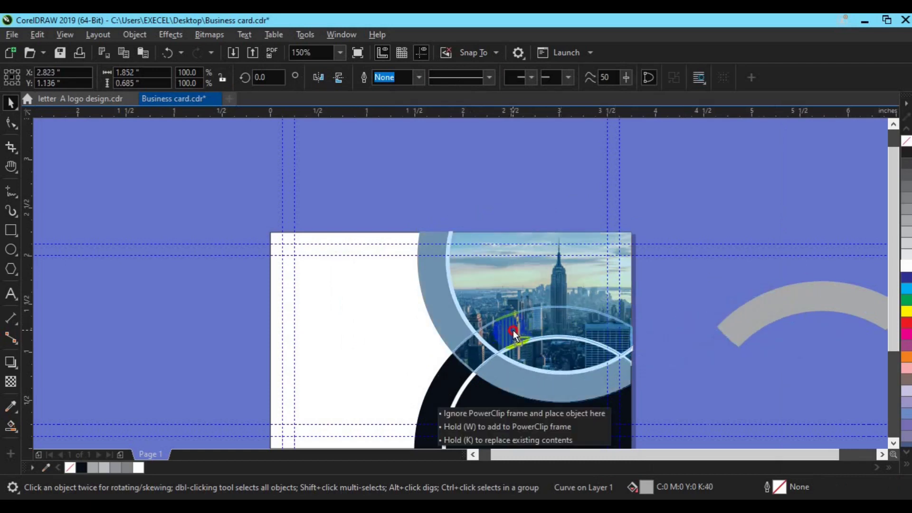
{"action": "left_click_drag", "start_coordinate": [513, 332], "coordinate": [513, 332]}
Bring the grey arc band to the front of the page and fill it orange.
{"action": "right_click", "coordinate": [542, 338]}
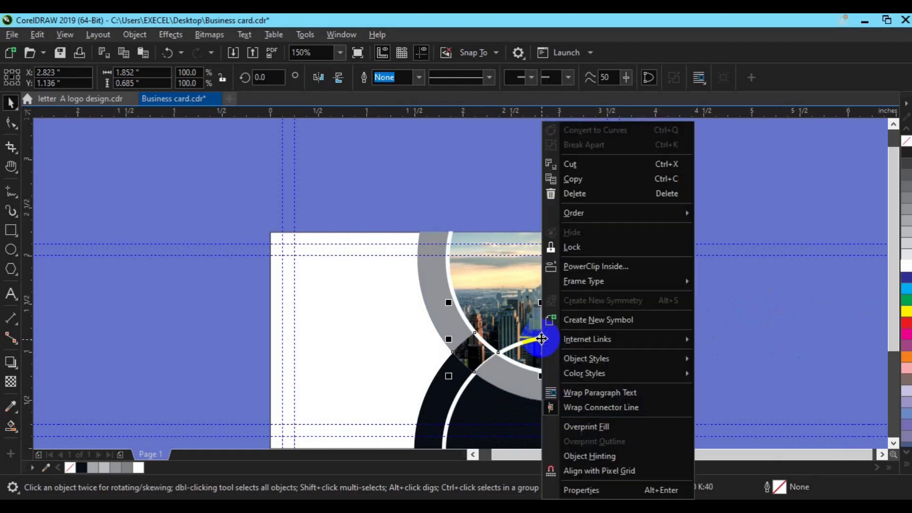
{"action": "left_click", "coordinate": [599, 213]}
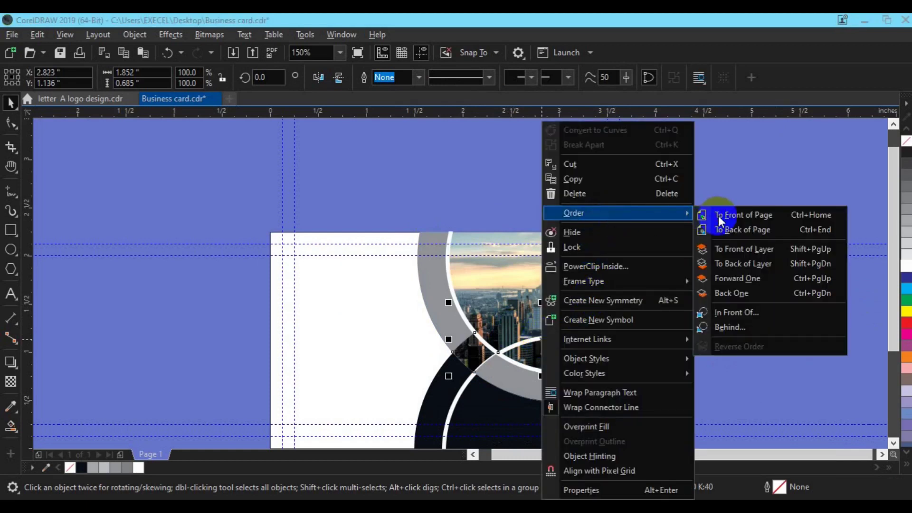
{"action": "left_click", "coordinate": [718, 216]}
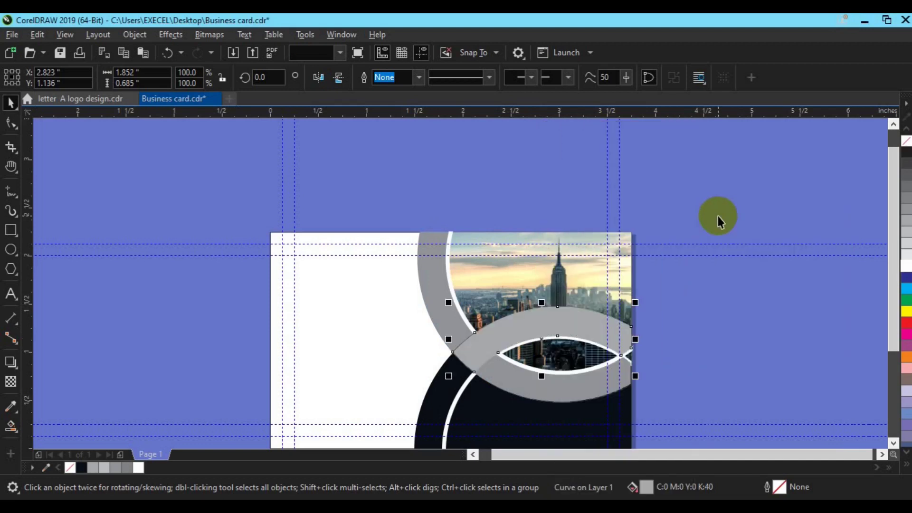
{"action": "left_click", "coordinate": [906, 364]}
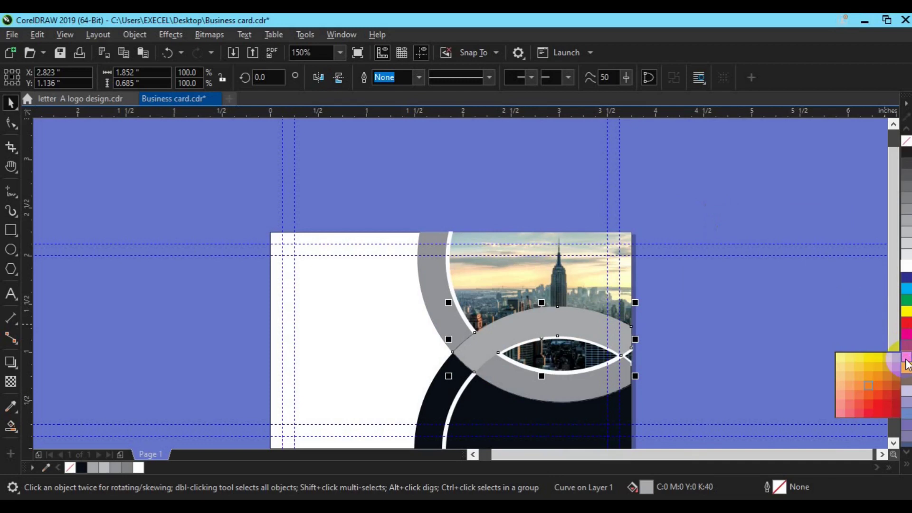
{"action": "left_click", "coordinate": [868, 394]}
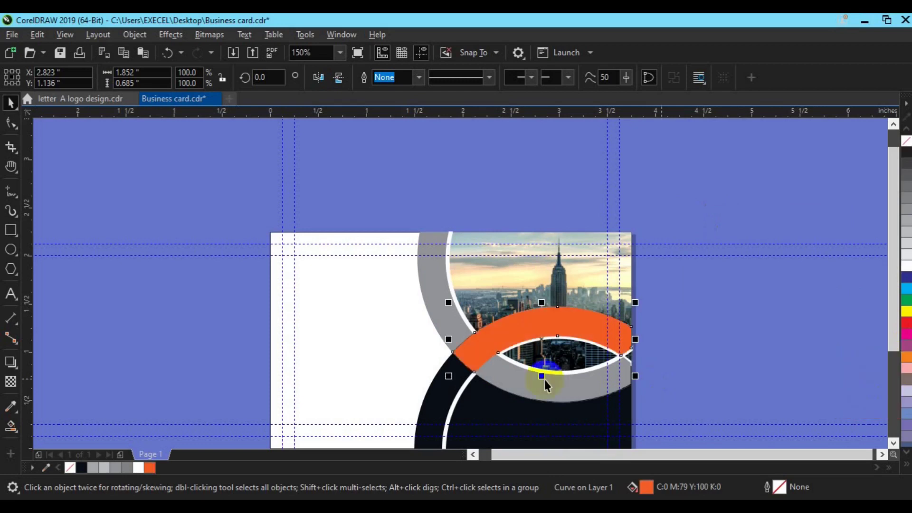
{"action": "left_click", "coordinate": [906, 357]}
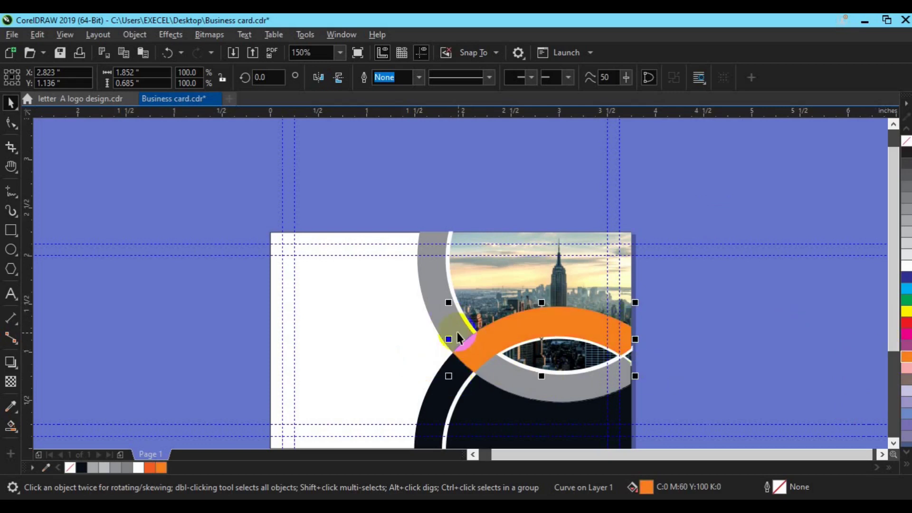
Reselect the orange arc band and switch to the Transparency tool.
{"action": "left_click", "coordinate": [444, 323]}
{"action": "left_click", "coordinate": [484, 340]}
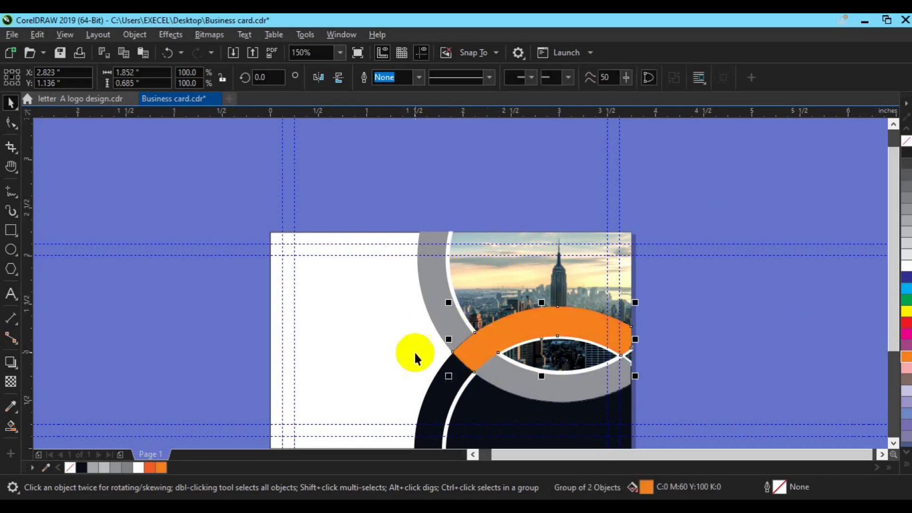
{"action": "left_click", "coordinate": [14, 374]}
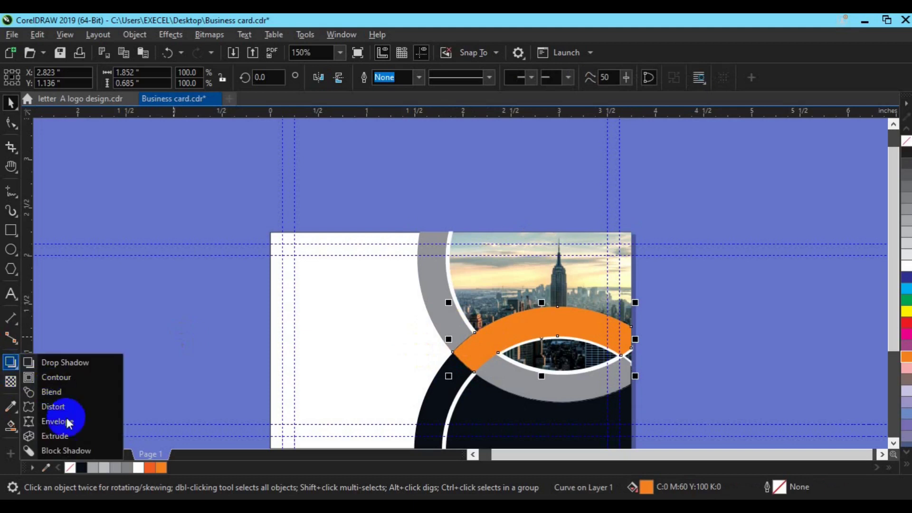
{"action": "left_click", "coordinate": [16, 384]}
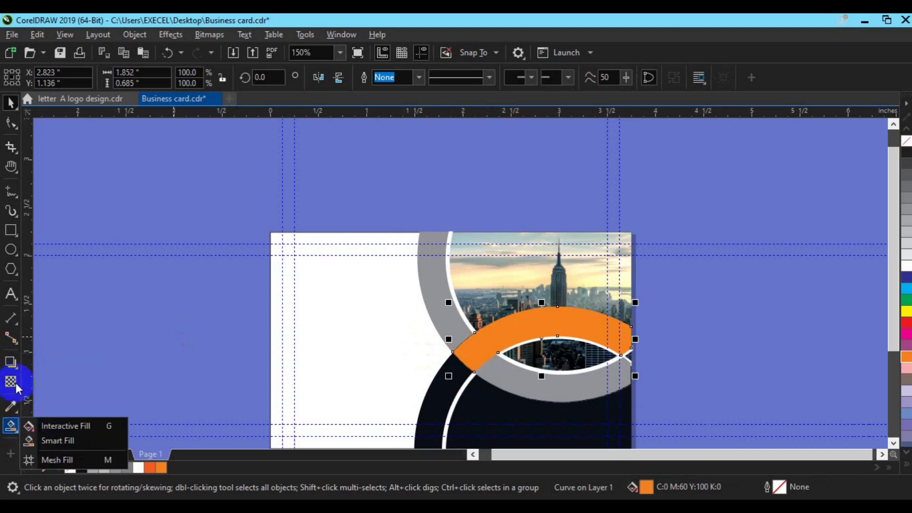
{"action": "left_click", "coordinate": [90, 263]}
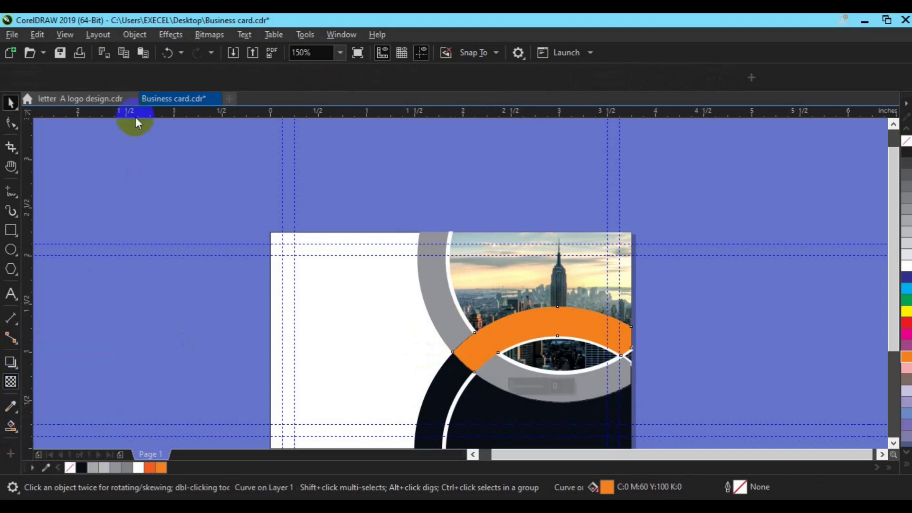
Set the orange arc band's transparency merge mode to Multiply.
{"action": "left_click", "coordinate": [166, 79]}
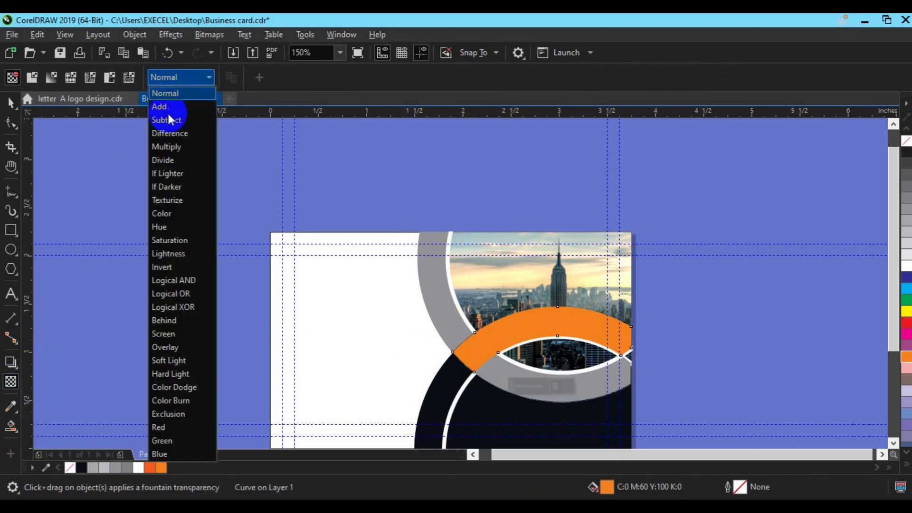
{"action": "left_click", "coordinate": [174, 148]}
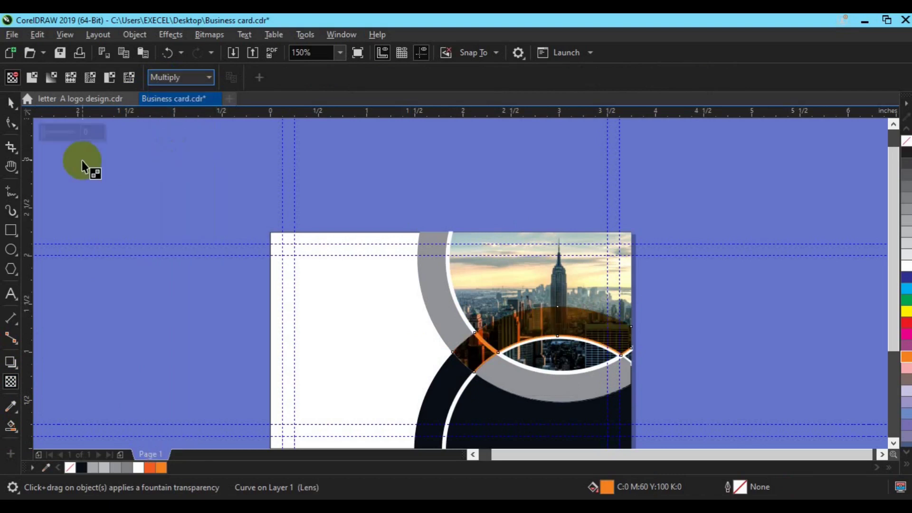
{"action": "left_click", "coordinate": [11, 102]}
Fill the upper ring orange and blend it with Multiply transparency.
{"action": "left_click", "coordinate": [407, 383]}
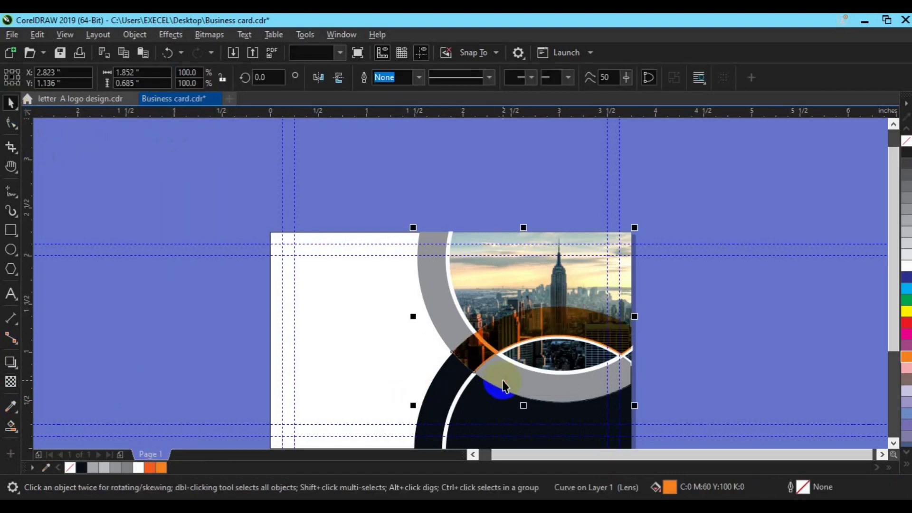
{"action": "left_click", "coordinate": [163, 471]}
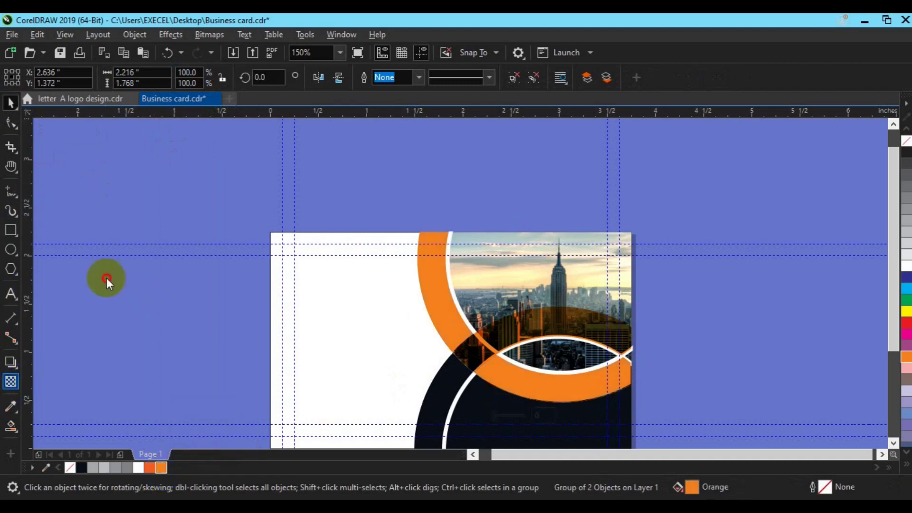
{"action": "left_click", "coordinate": [181, 76]}
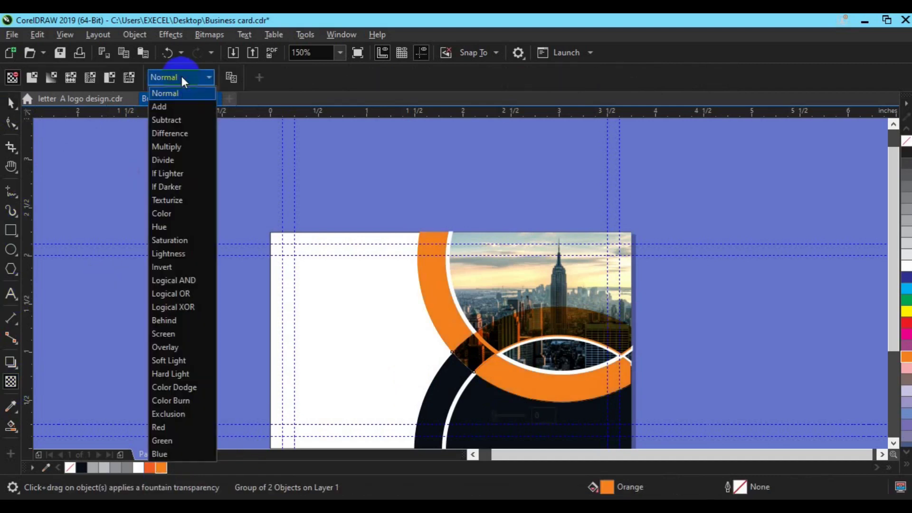
{"action": "left_click", "coordinate": [181, 147]}
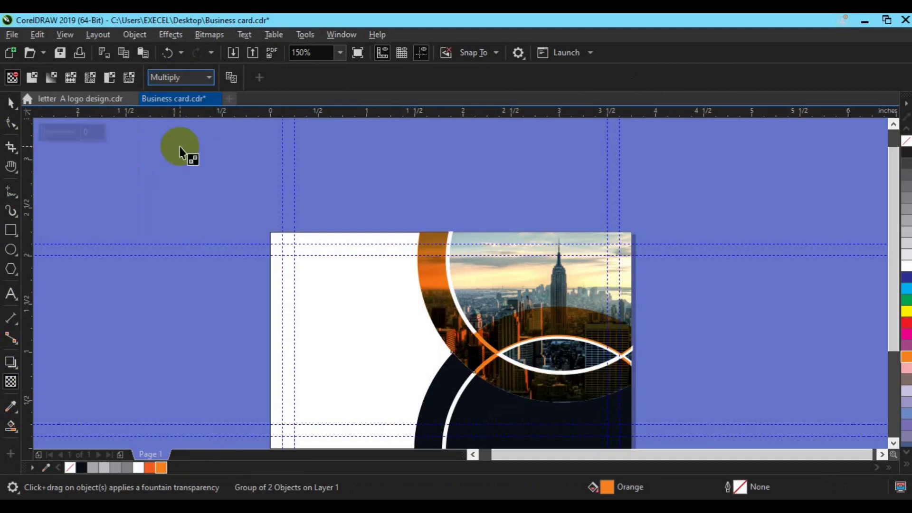
{"action": "left_click", "coordinate": [10, 102]}
Fill the lower-left arc orange.
{"action": "left_click", "coordinate": [688, 342]}
{"action": "left_click", "coordinate": [437, 387]}
{"action": "left_click", "coordinate": [161, 467]}
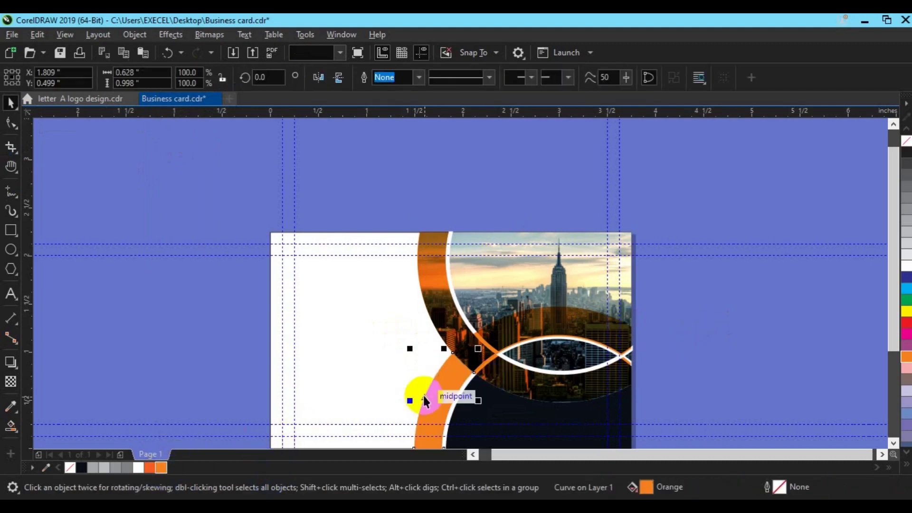
{"action": "key", "text": "h"}
{"action": "scroll", "coordinate": [521, 376], "scroll_direction": "down", "scroll_amount": 2}
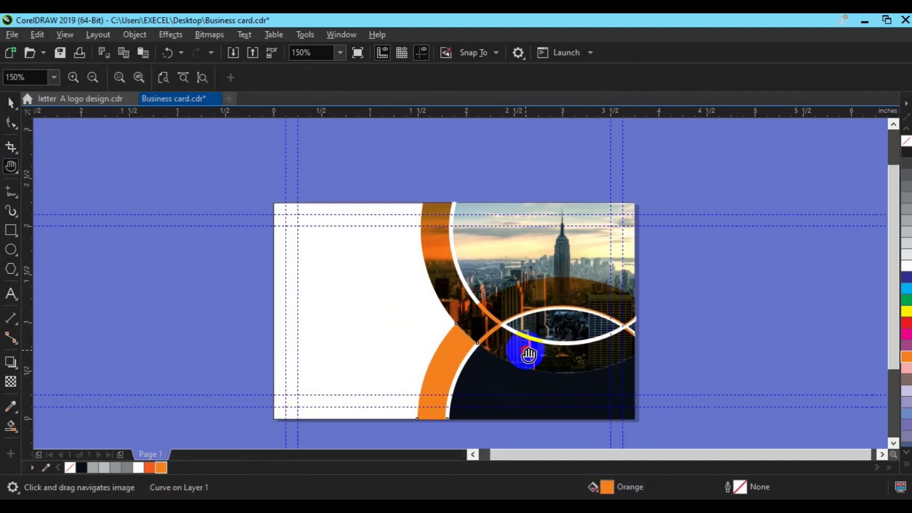
{"action": "key", "text": "space"}
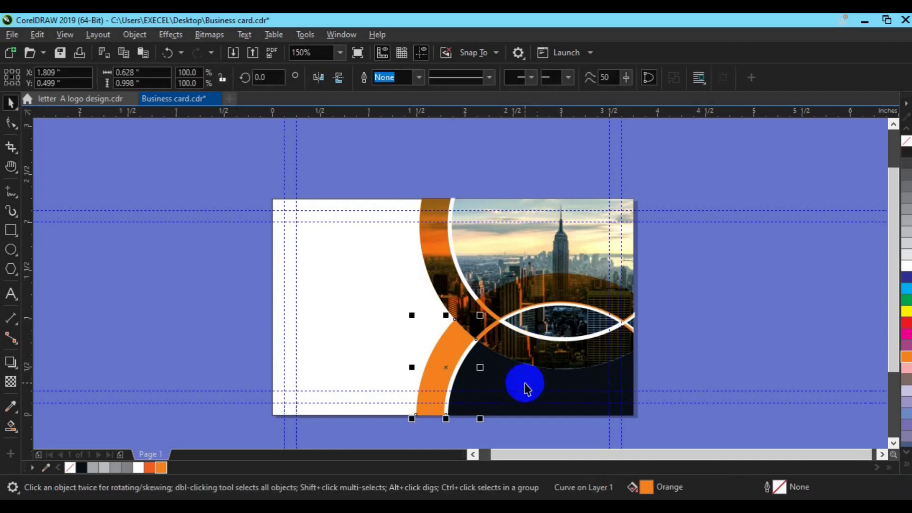
Darken the navy bottom shape's fill to charcoal C82 M71 Y60 K82.
{"action": "left_click", "coordinate": [526, 380]}
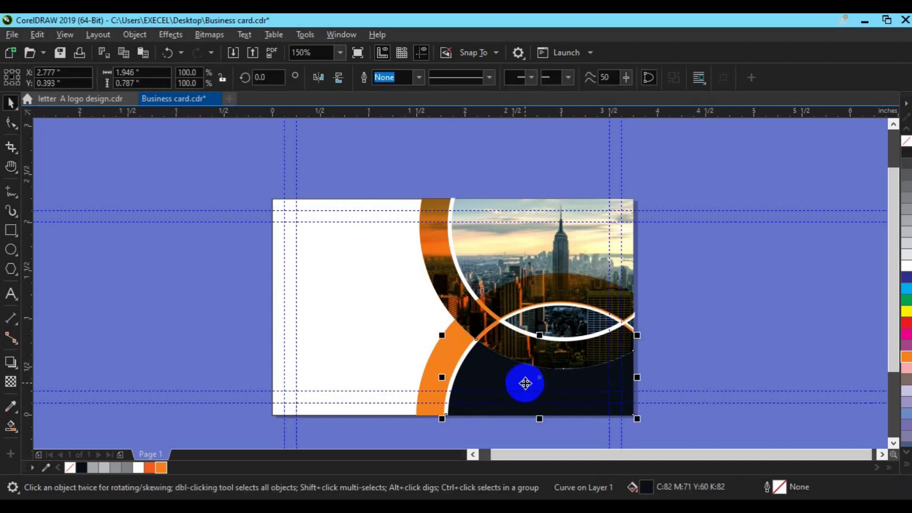
{"action": "double_click", "coordinate": [646, 487]}
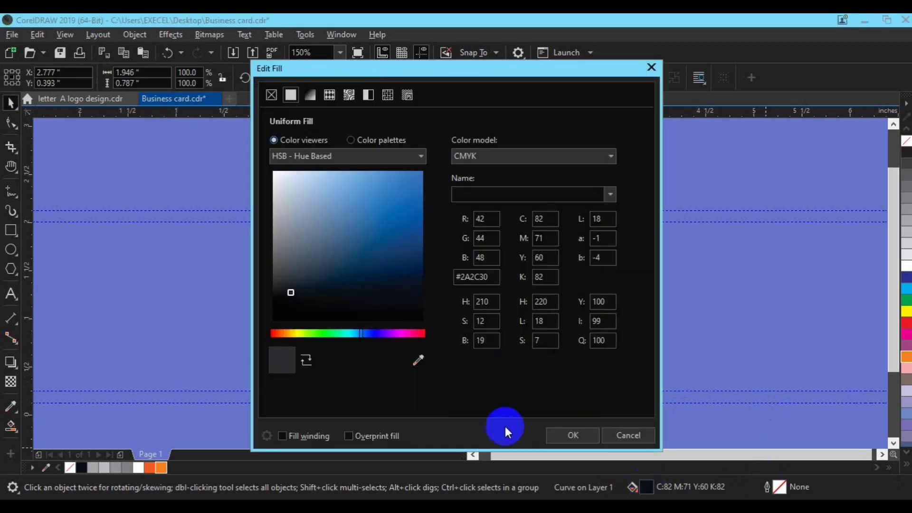
{"action": "left_click", "coordinate": [407, 303]}
{"action": "left_click", "coordinate": [568, 434]}
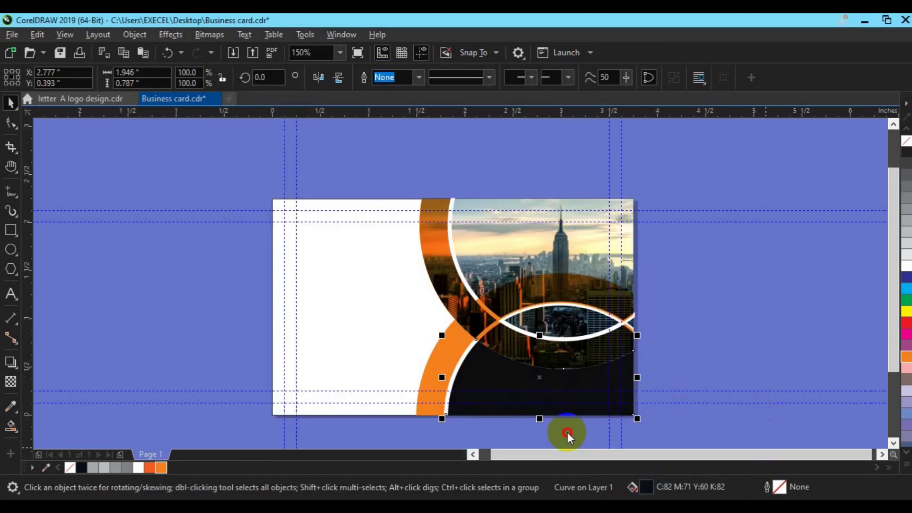
{"action": "left_click", "coordinate": [690, 314]}
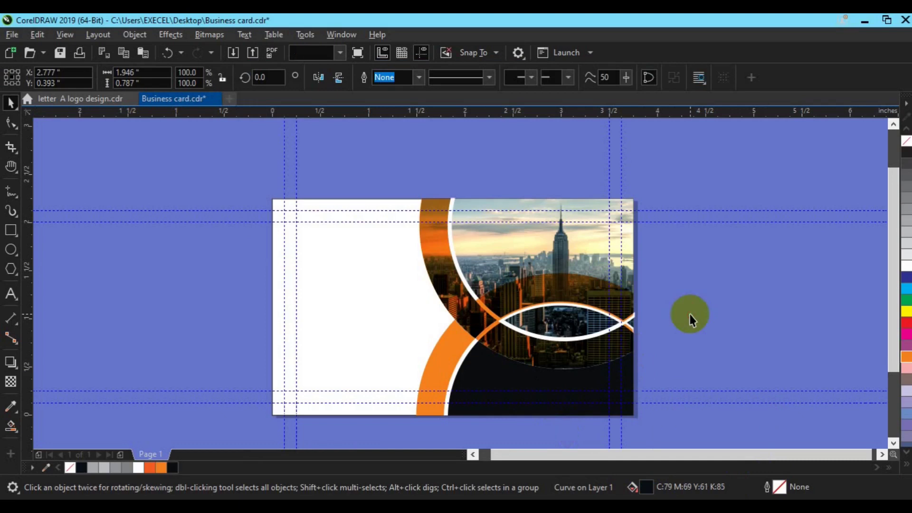
Ungroup all the right-side artwork and drag it right past the card edge.
{"action": "left_click", "coordinate": [370, 204]}
{"action": "left_click_drag", "start_coordinate": [366, 181], "coordinate": [654, 428]}
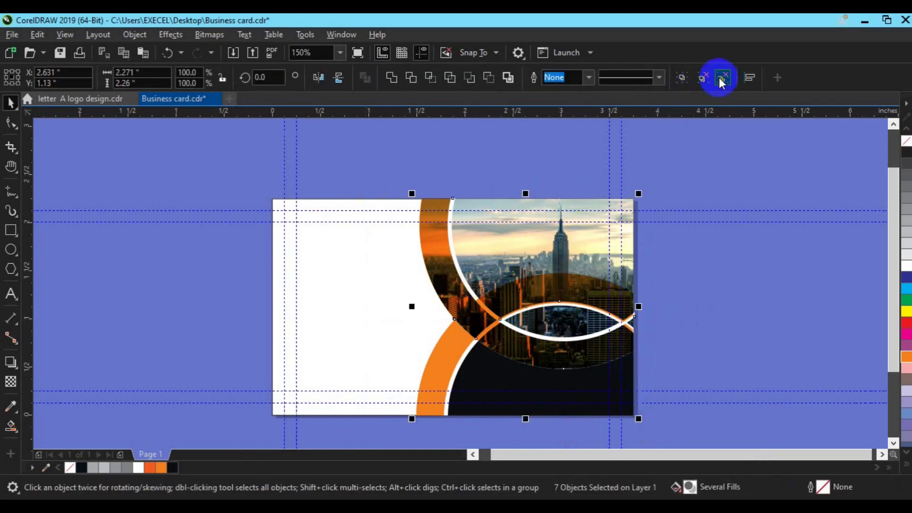
{"action": "left_click", "coordinate": [721, 82]}
{"action": "left_click_drag", "start_coordinate": [535, 291], "coordinate": [633, 291]}
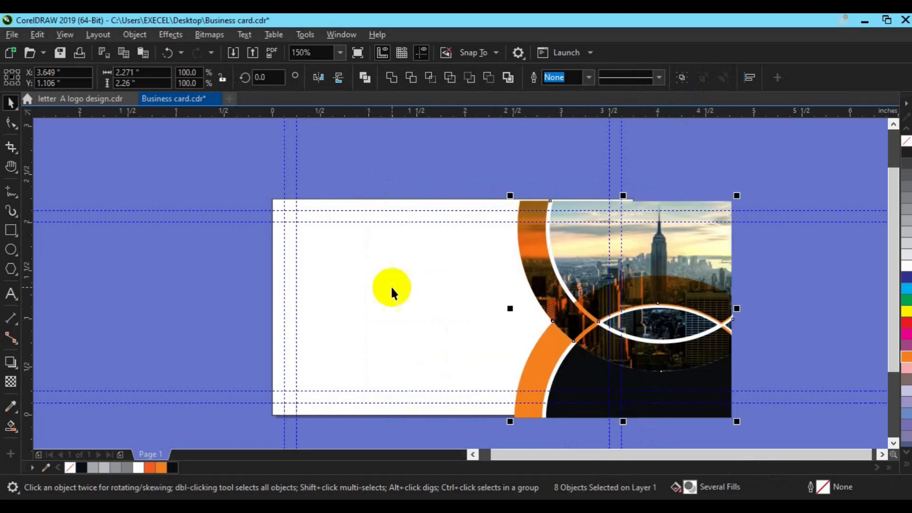
{"action": "left_click", "coordinate": [141, 37]}
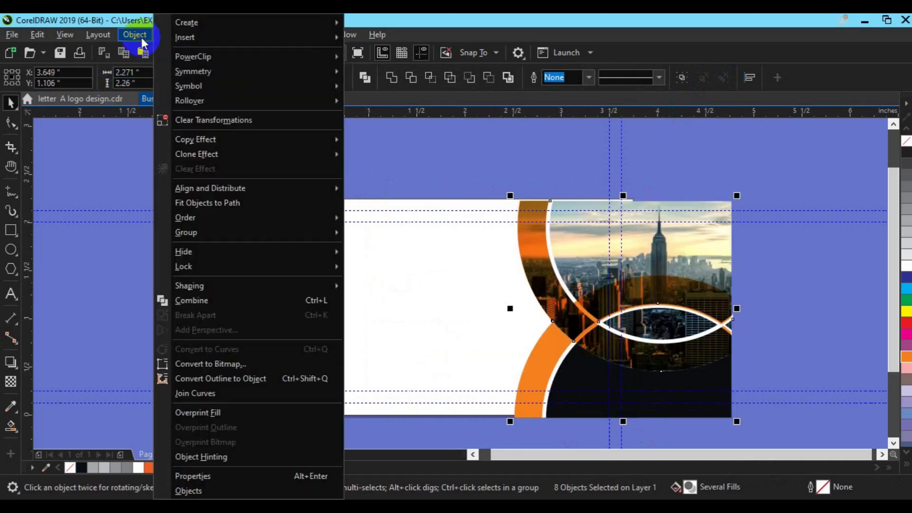
{"action": "mouse_move", "coordinate": [193, 56]}
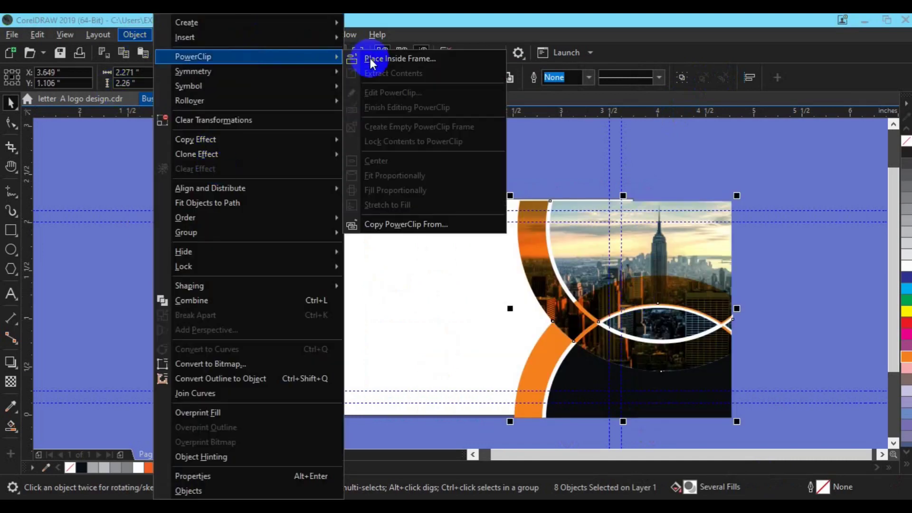
PowerClip the artwork inside the card rectangle and enter its contents for editing.
{"action": "left_click", "coordinate": [369, 59]}
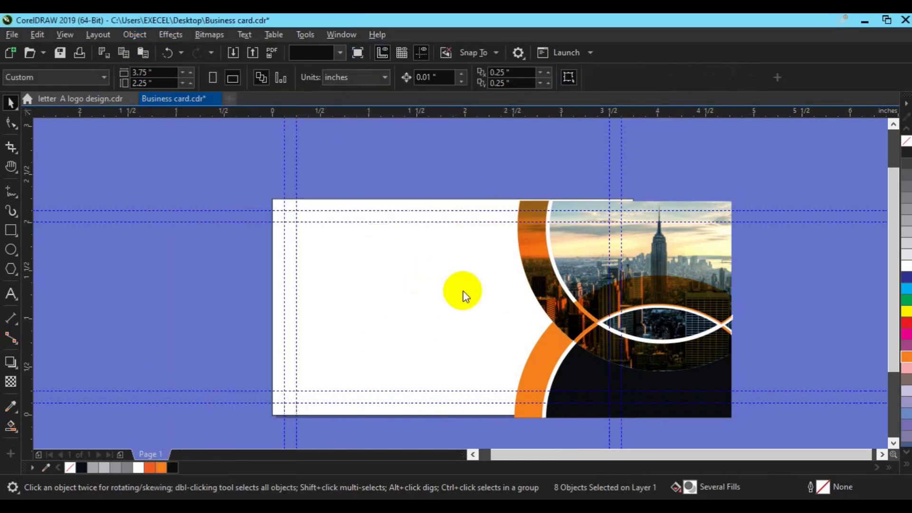
{"action": "left_click", "coordinate": [476, 297]}
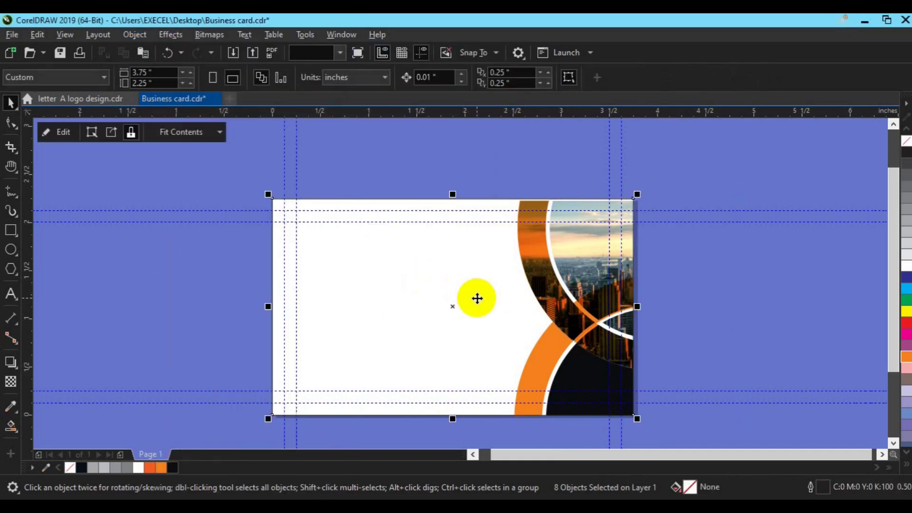
{"action": "left_click", "coordinate": [51, 134]}
{"action": "left_click", "coordinate": [685, 289]}
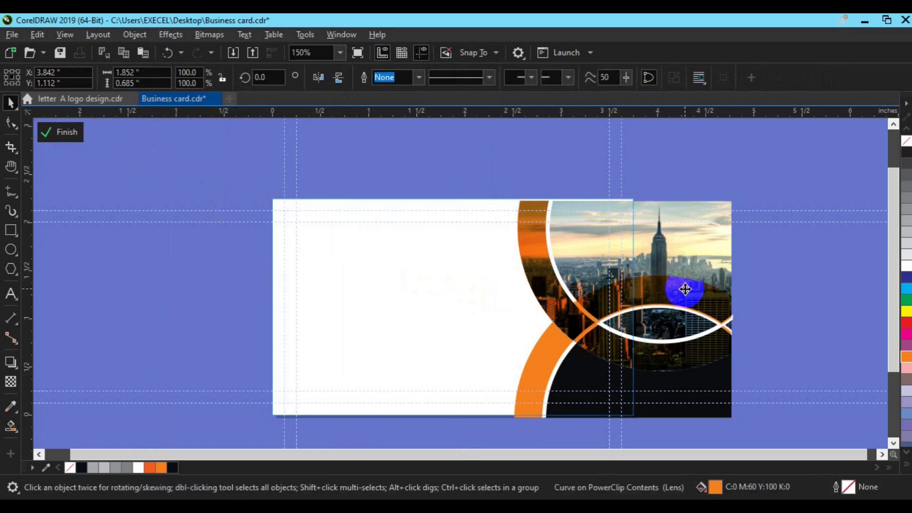
{"action": "left_click", "coordinate": [684, 288]}
{"action": "left_click", "coordinate": [717, 245]}
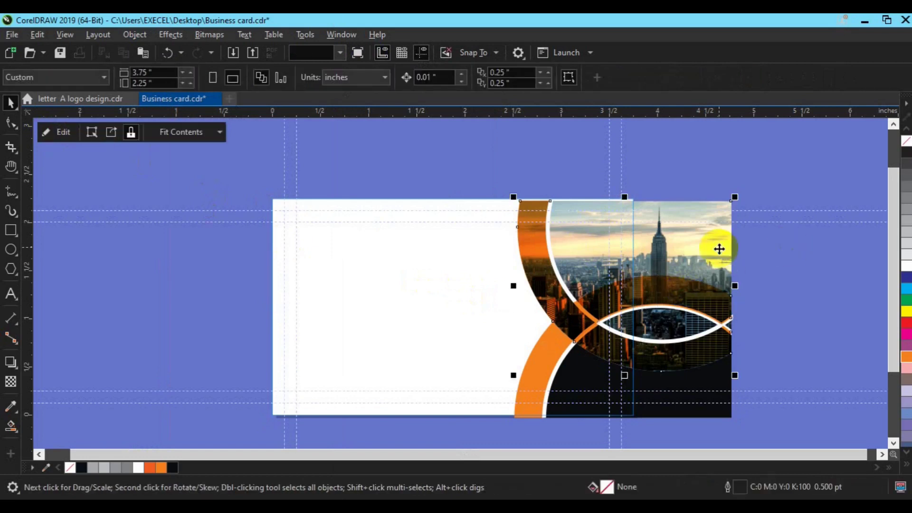
{"action": "left_click", "coordinate": [712, 377], "text": "ctrl"}
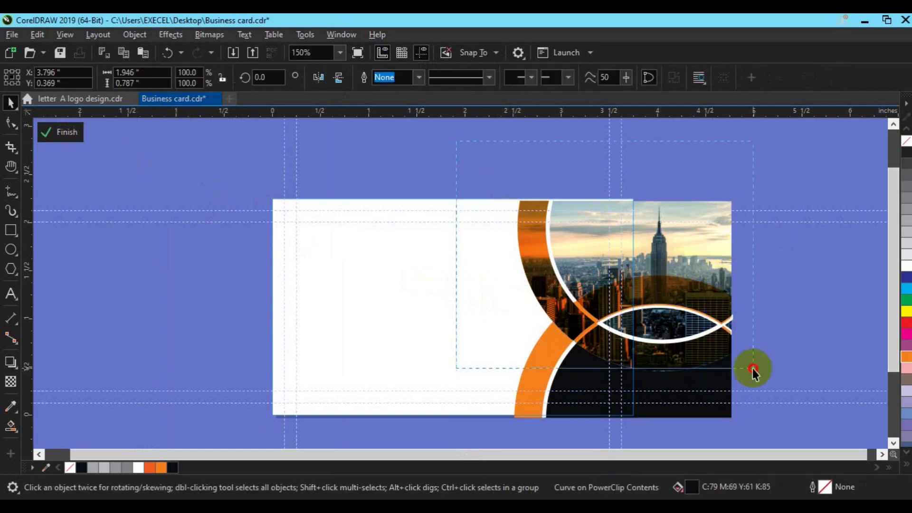
Nudge all clipped artwork left and slightly down to the card's right edge, then finish editing.
{"action": "left_click_drag", "start_coordinate": [455, 141], "coordinate": [801, 436]}
{"action": "key", "text": "Left"}
{"action": "key", "text": "Left"}
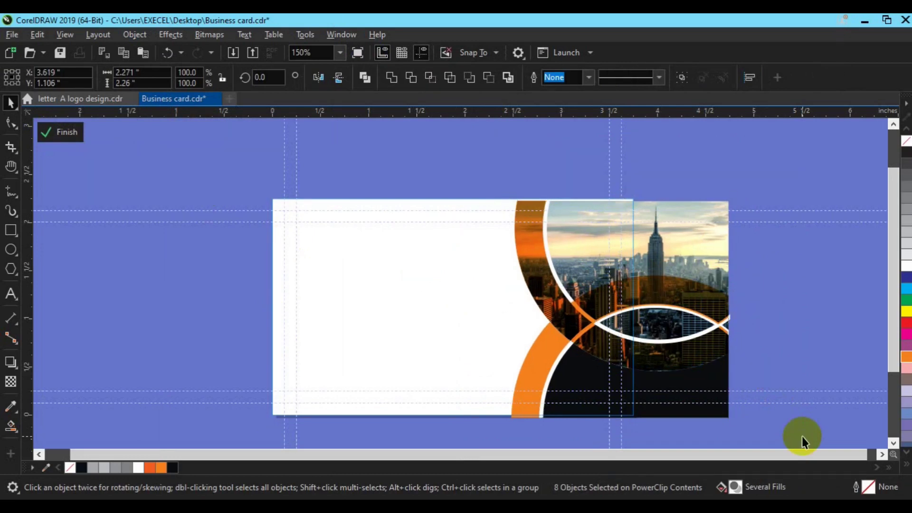
{"action": "left_click_drag", "start_coordinate": [633, 306], "coordinate": [588, 300]}
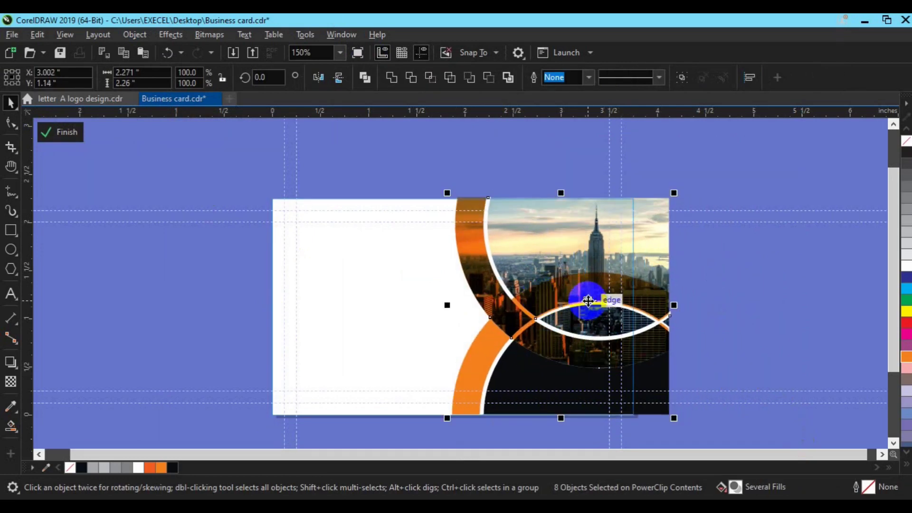
{"action": "key", "text": "Left"}
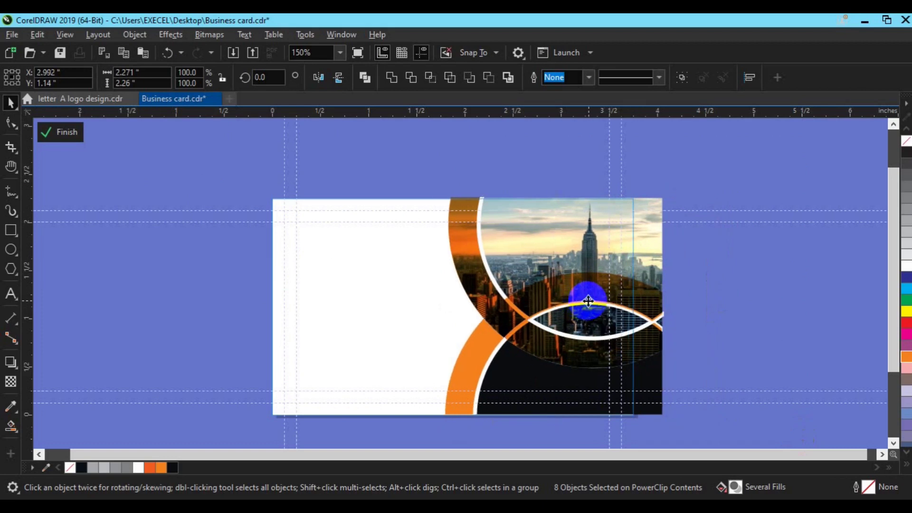
{"action": "key", "text": "Down"}
{"action": "key", "text": "Left"}
{"action": "key", "text": "Left"}
{"action": "key", "text": "Left"}
{"action": "key", "text": "Left"}
{"action": "key", "text": "Left"}
{"action": "key", "text": "Left"}
{"action": "key", "text": "Left"}
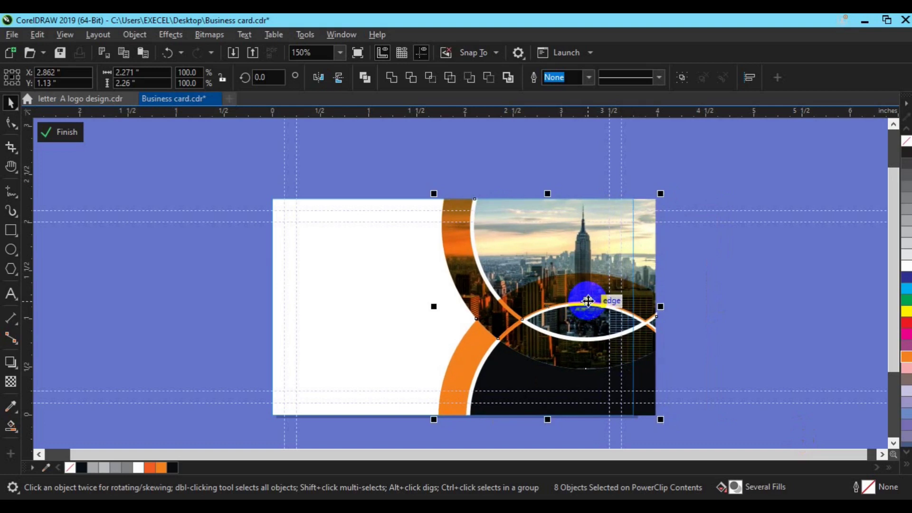
{"action": "left_click", "coordinate": [64, 138]}
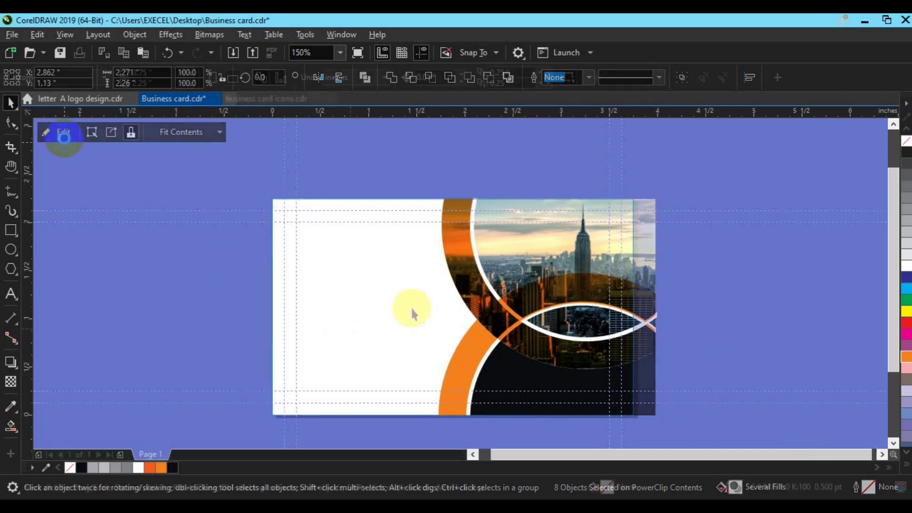
{"action": "left_click", "coordinate": [301, 248]}
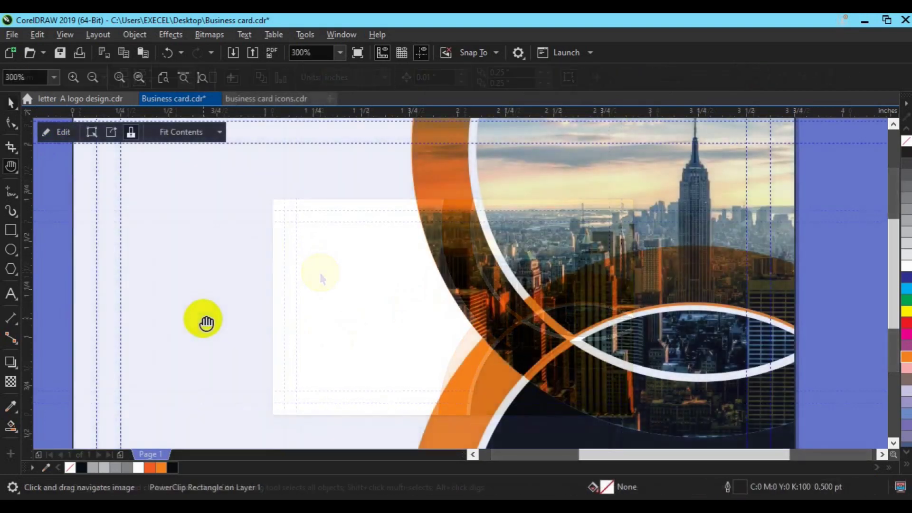
{"action": "scroll", "coordinate": [190, 321], "scroll_direction": "down", "scroll_amount": 2}
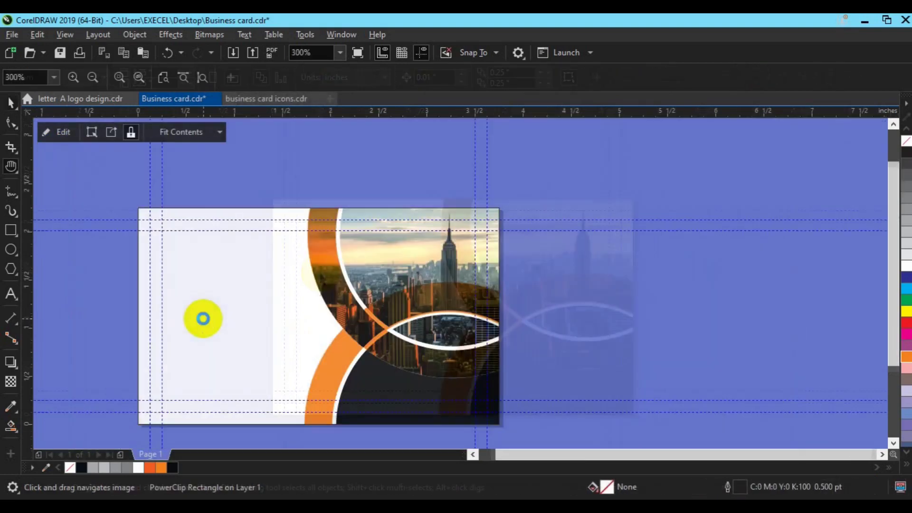
{"action": "left_click_drag", "start_coordinate": [173, 320], "coordinate": [289, 312]}
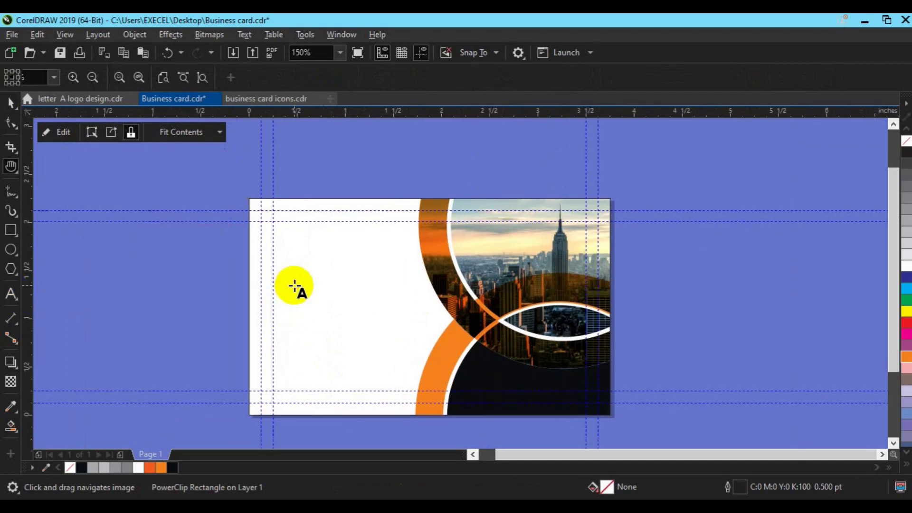
Type the cardholder's name as text in 12 pt Roboto.
{"action": "left_click", "coordinate": [294, 285]}
{"action": "left_click", "coordinate": [385, 78]}
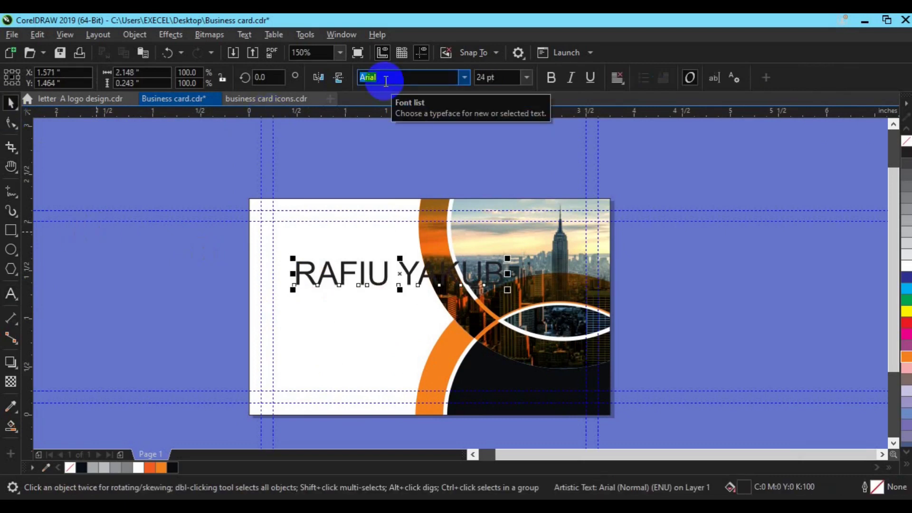
{"action": "type", "text": "Roboto"}
{"action": "key", "text": "Return"}
{"action": "left_click", "coordinate": [480, 78]}
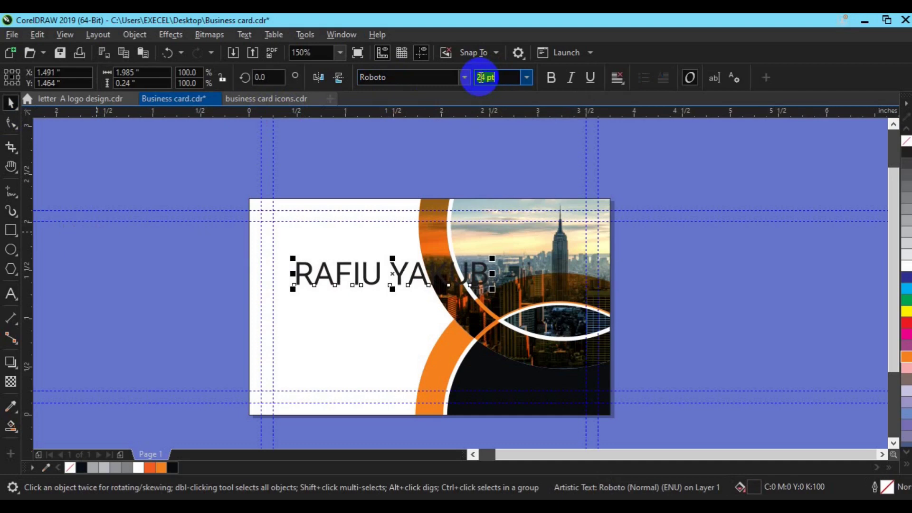
{"action": "type", "text": "12"}
{"action": "key", "text": "Return"}
Move the name to the card's top-left, bold the first name, and make the surname regular orange.
{"action": "left_click", "coordinate": [10, 104]}
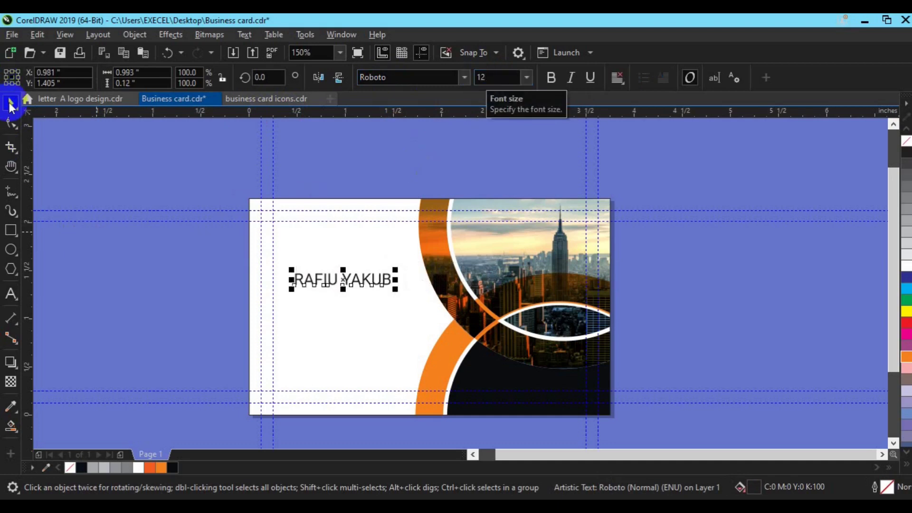
{"action": "left_click_drag", "start_coordinate": [342, 277], "coordinate": [322, 232]}
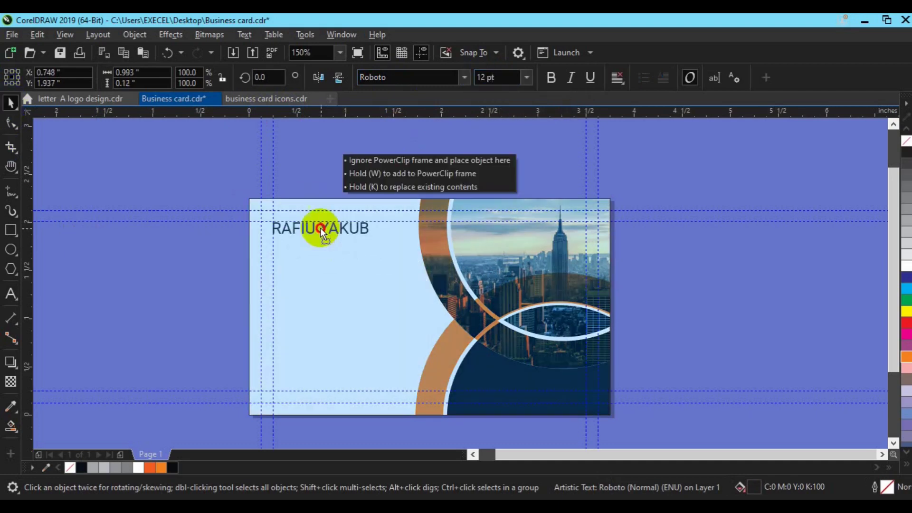
{"action": "left_click_drag", "start_coordinate": [322, 233], "coordinate": [323, 234]}
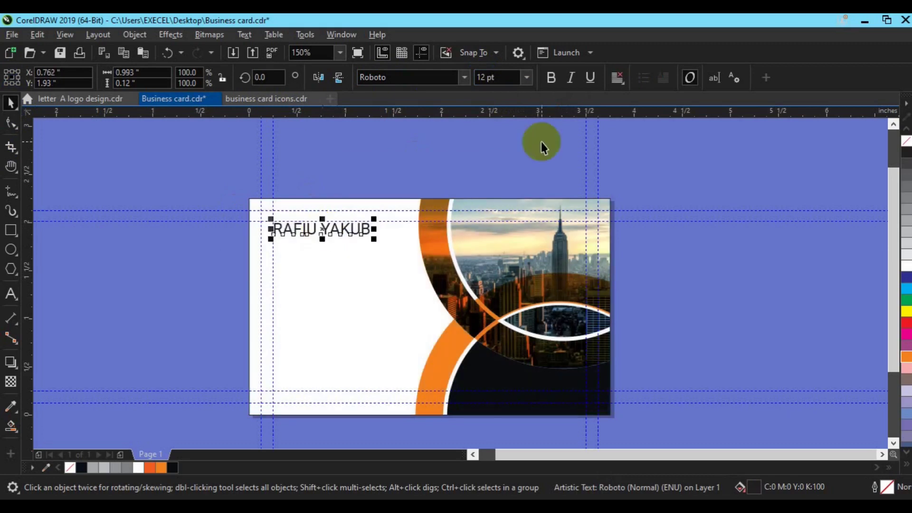
{"action": "left_click", "coordinate": [549, 81]}
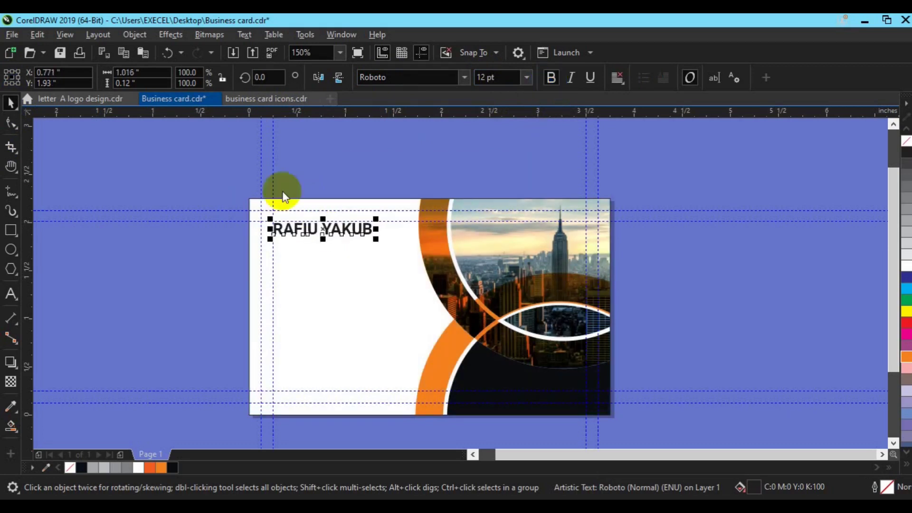
{"action": "left_click", "coordinate": [341, 235]}
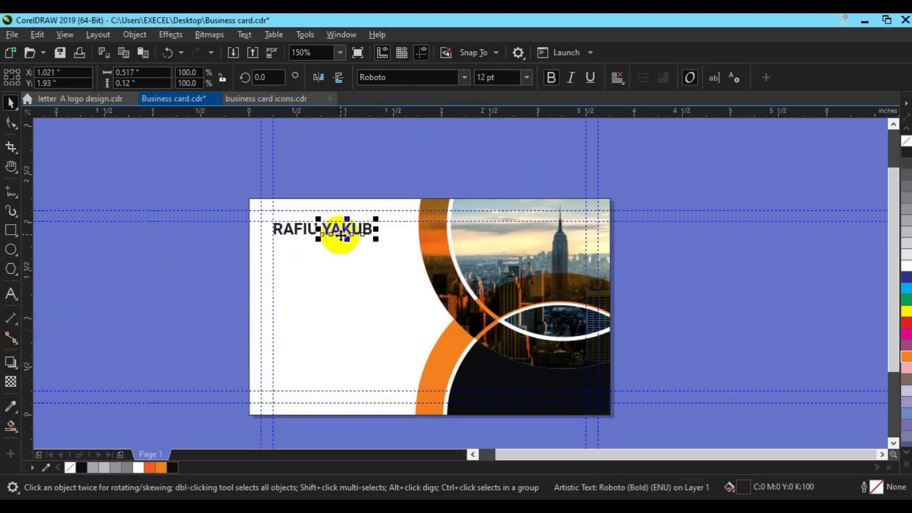
{"action": "left_click", "coordinate": [160, 467]}
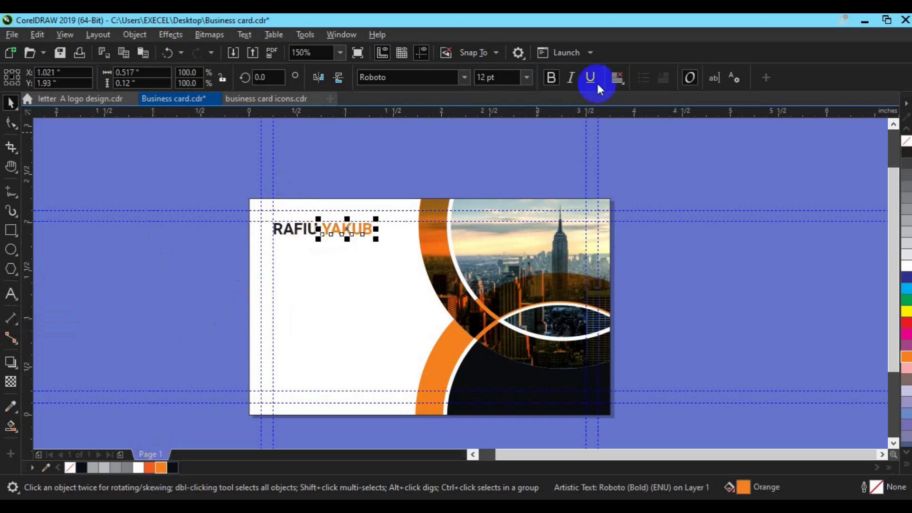
{"action": "left_click", "coordinate": [551, 78]}
Duplicate the surname below the name and open the copy for text editing.
{"action": "mouse_move", "coordinate": [346, 229]}
{"action": "left_mouse_down"}
{"action": "mouse_move", "coordinate": [369, 204]}
{"action": "mouse_move", "coordinate": [343, 263]}
{"action": "mouse_move", "coordinate": [326, 259]}
{"action": "left_mouse_up"}
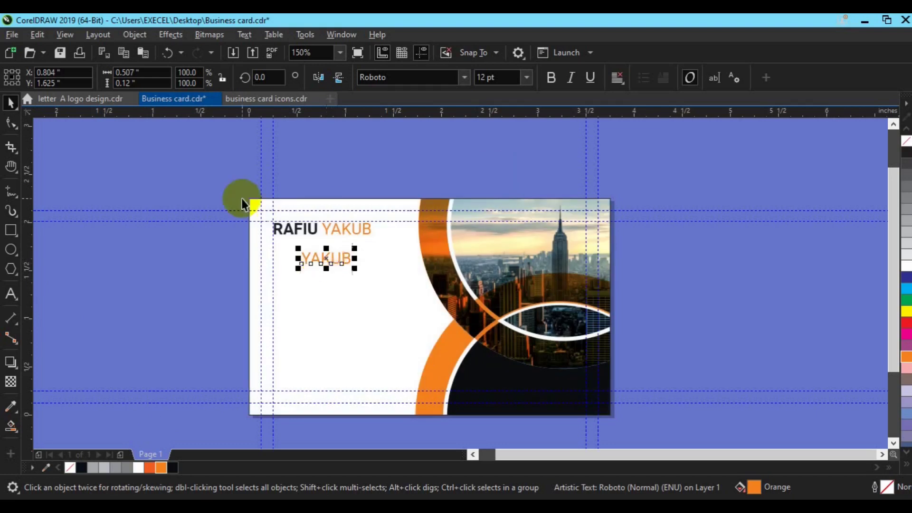
{"action": "left_click_drag", "start_coordinate": [403, 241], "coordinate": [402, 240]}
{"action": "left_click", "coordinate": [330, 261]}
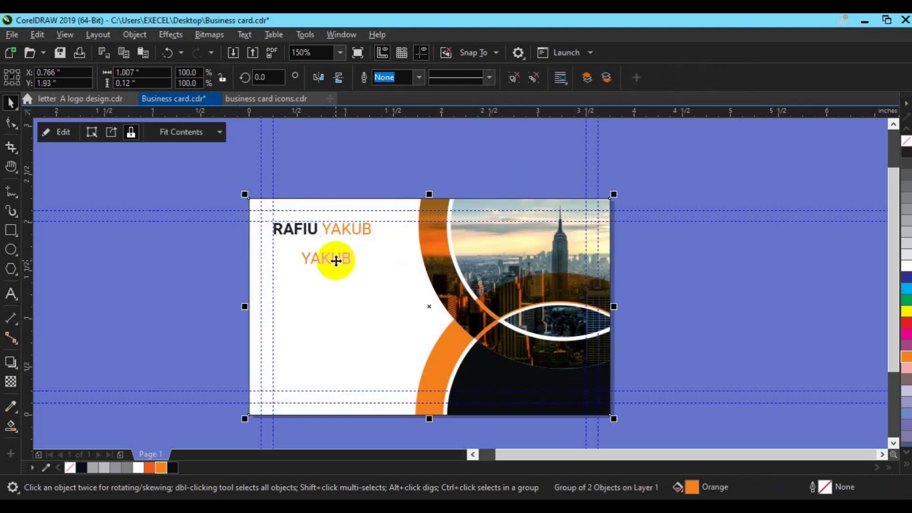
{"action": "left_click", "coordinate": [325, 265]}
{"action": "left_click", "coordinate": [10, 293]}
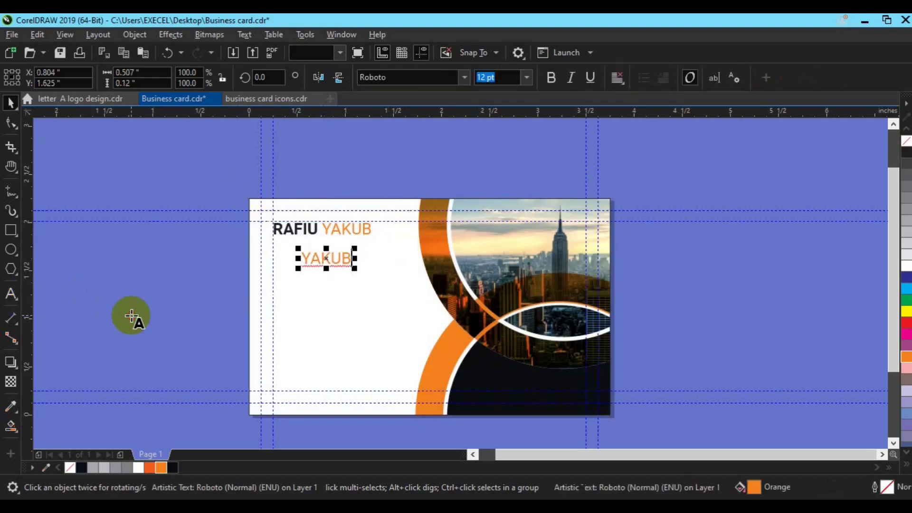
Retype the copied text as CREATIVE DIRECTOR at 6 pt.
{"action": "key", "text": "Delete"}
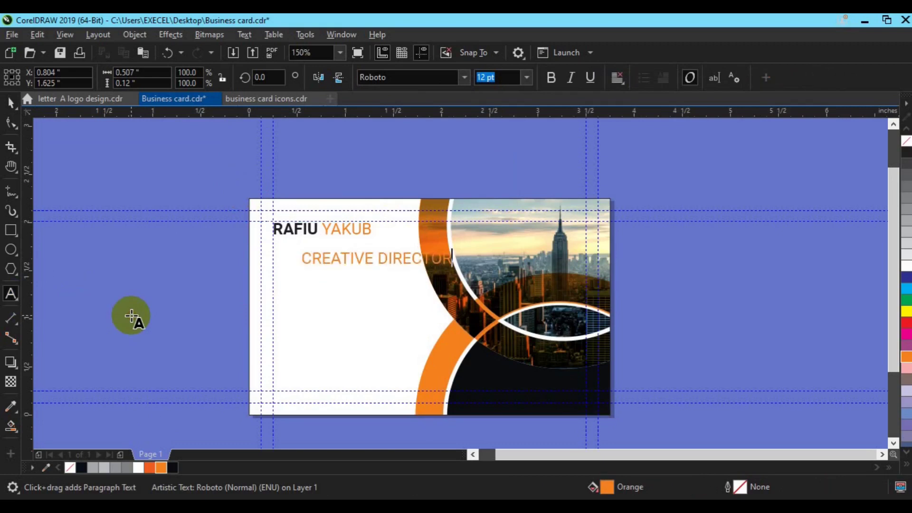
{"action": "key", "text": "ctrl+space"}
{"action": "left_click", "coordinate": [487, 77]}
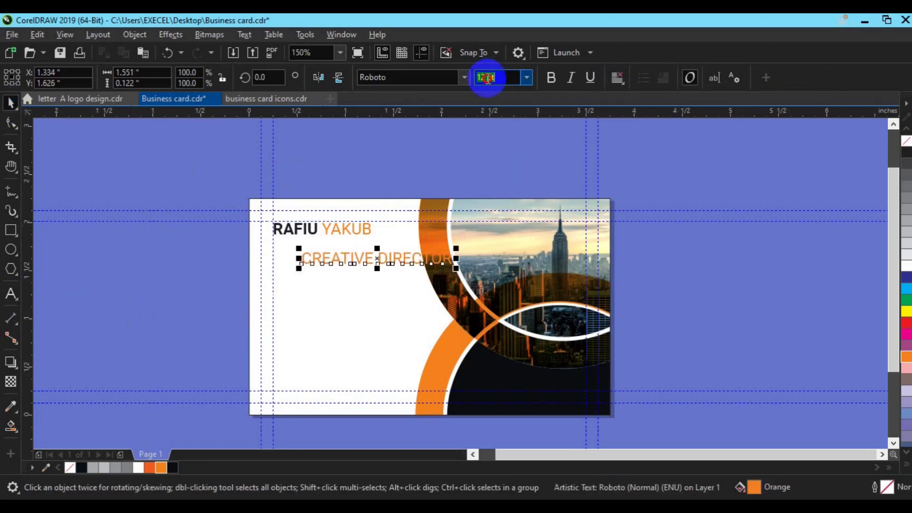
{"action": "type", "text": "6"}
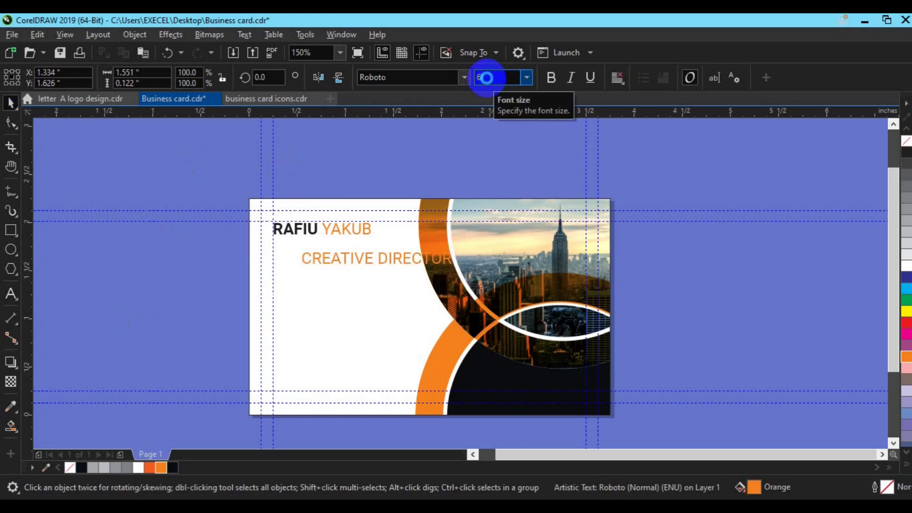
{"action": "key", "text": "Return"}
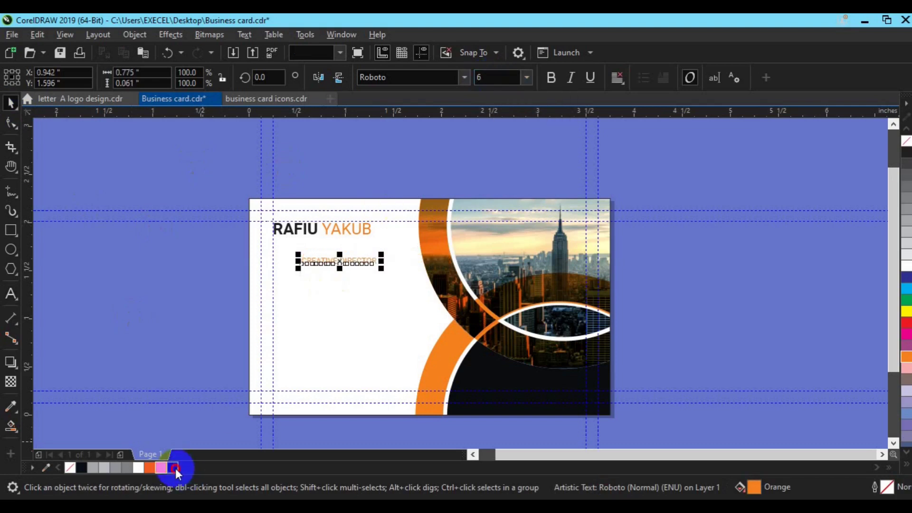
Place the title directly under the name, aligned to its left edge.
{"action": "left_click_drag", "start_coordinate": [332, 264], "coordinate": [310, 241]}
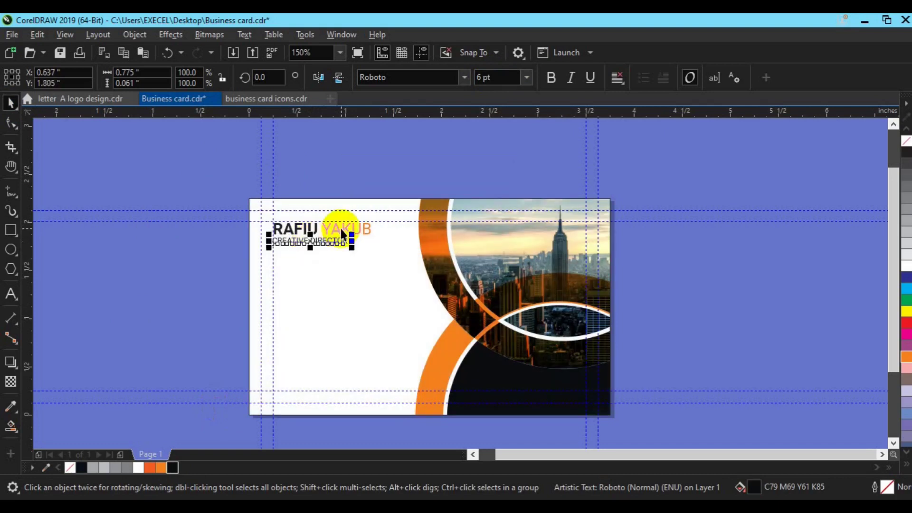
{"action": "left_click", "coordinate": [338, 227], "text": "shift"}
{"action": "key", "text": "ctrl+g"}
{"action": "key", "text": "ctrl+u"}
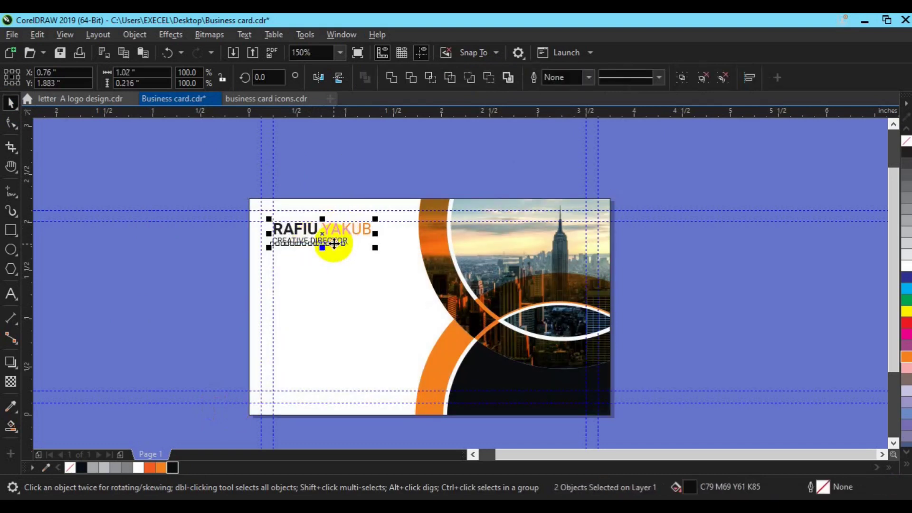
{"action": "left_click", "coordinate": [156, 262]}
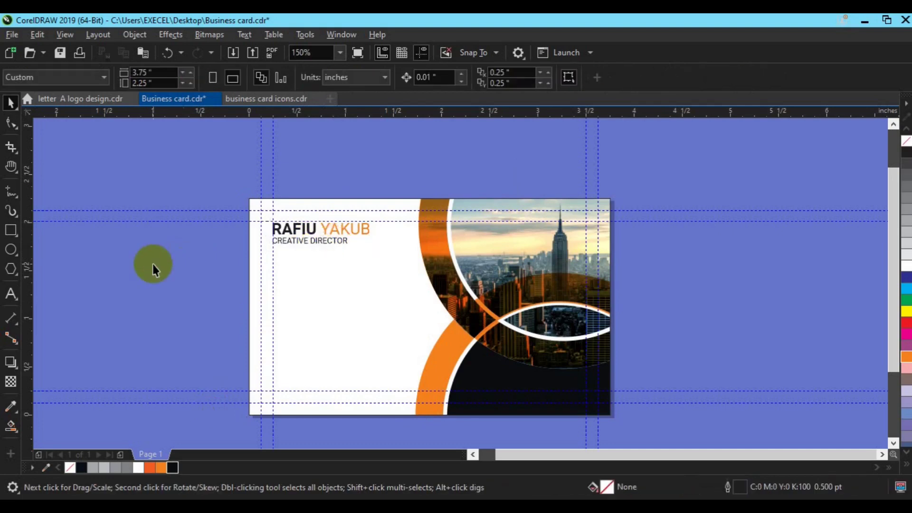
Draw a small square to the left of the name.
{"action": "left_click", "coordinate": [11, 230]}
{"action": "mouse_move", "coordinate": [249, 219]}
{"action": "left_mouse_down"}
{"action": "mouse_move", "coordinate": [272, 244]}
{"action": "mouse_move", "coordinate": [241, 233]}
{"action": "left_mouse_up"}
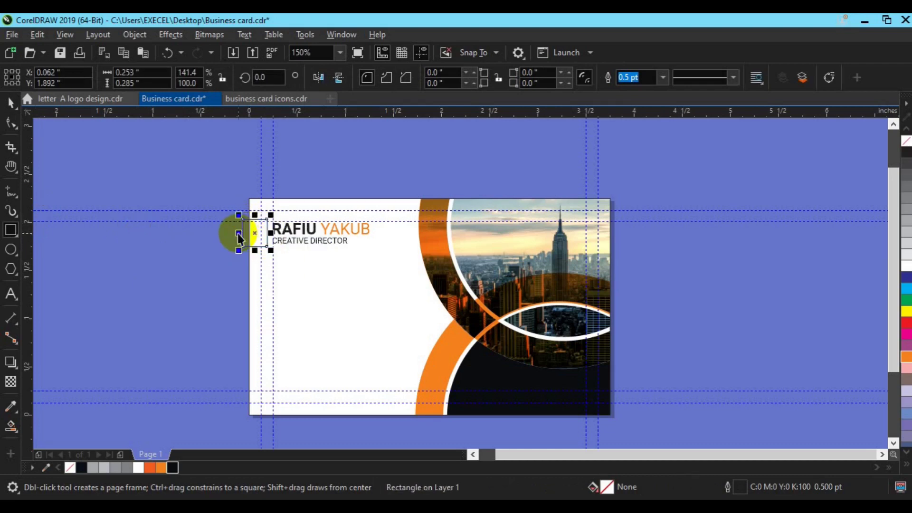
{"action": "key", "text": "space"}
{"action": "left_click", "coordinate": [315, 237], "text": "shift"}
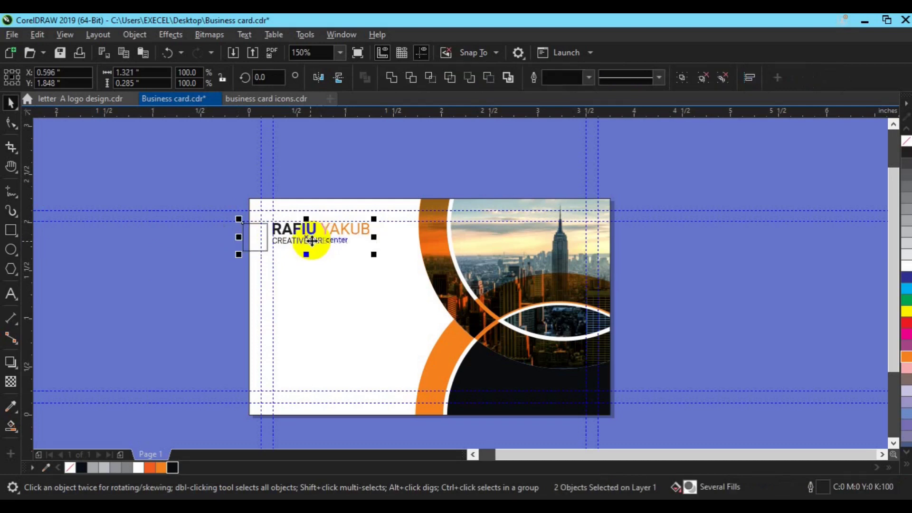
{"action": "left_click", "coordinate": [244, 237]}
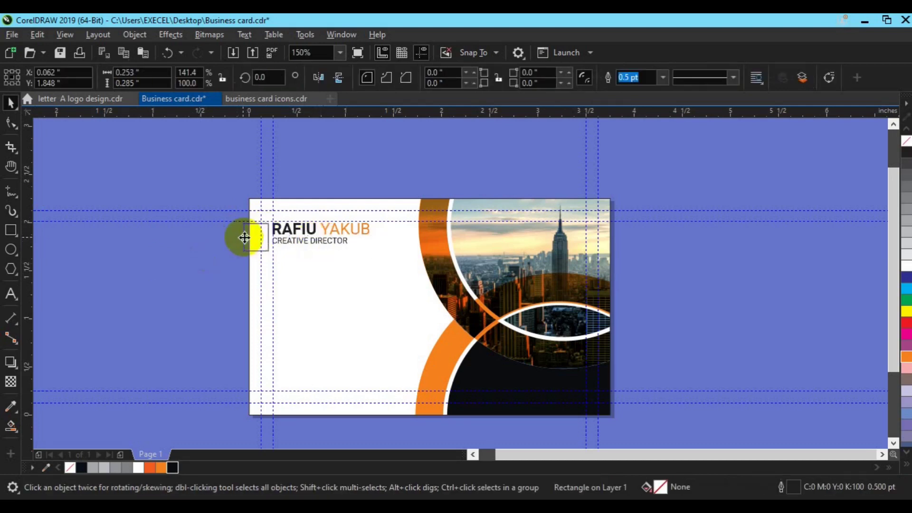
Change the card frame's stacking order so the name text shows.
{"action": "left_click", "coordinate": [250, 338]}
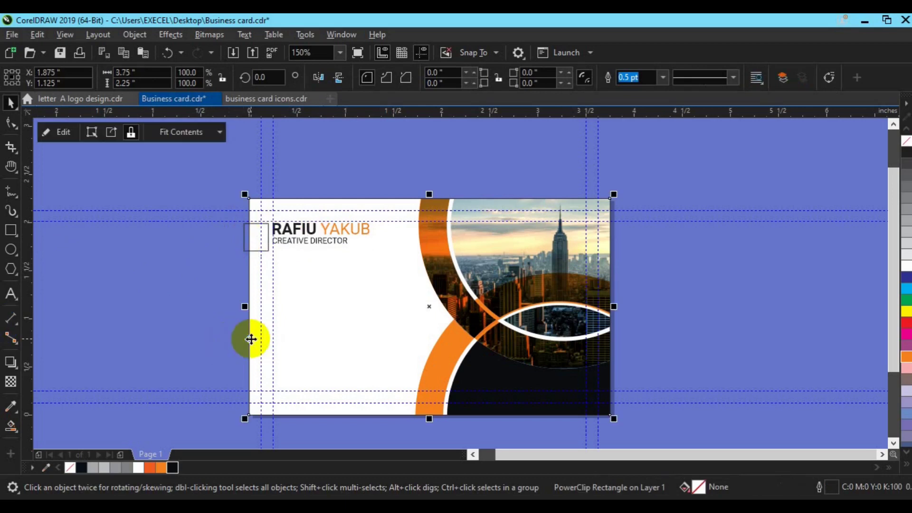
{"action": "right_click", "coordinate": [251, 339]}
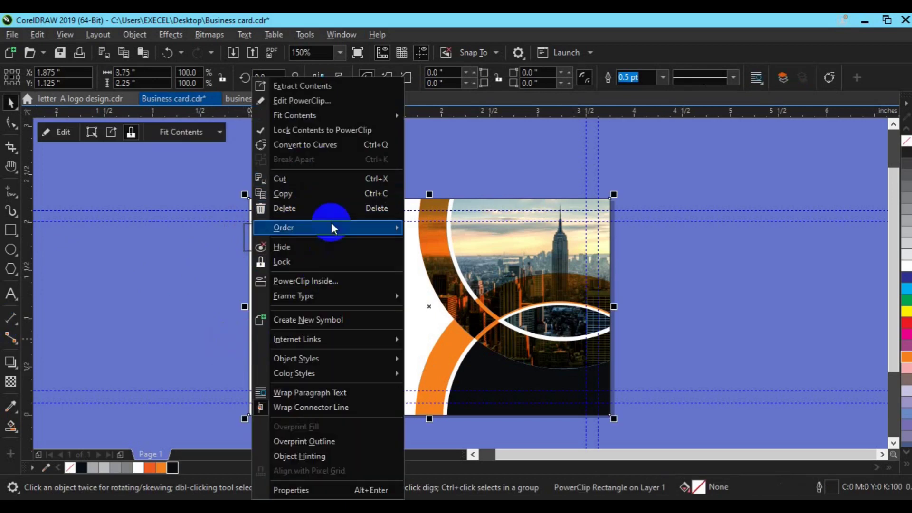
{"action": "mouse_move", "coordinate": [327, 227]}
{"action": "left_click", "coordinate": [430, 230]}
{"action": "left_click", "coordinate": [94, 289]}
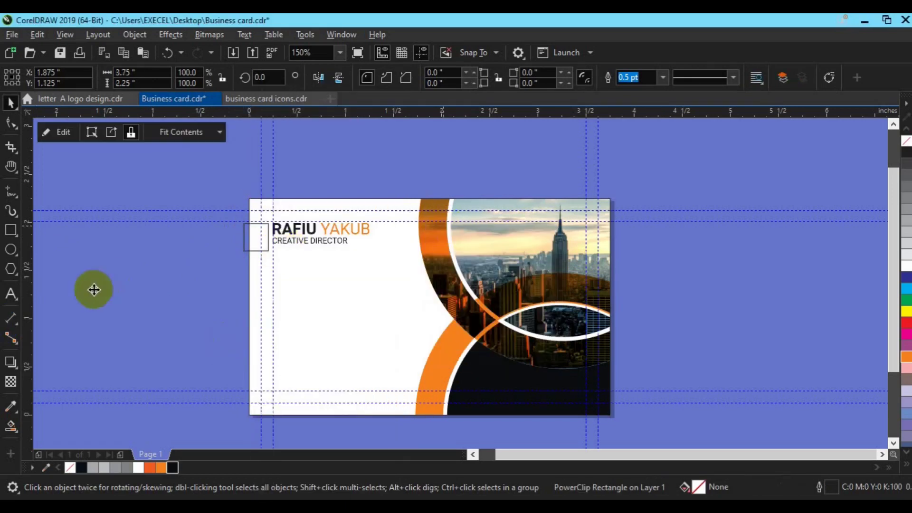
Try a Smart Fill on the card region, then undo it.
{"action": "left_click", "coordinate": [11, 363]}
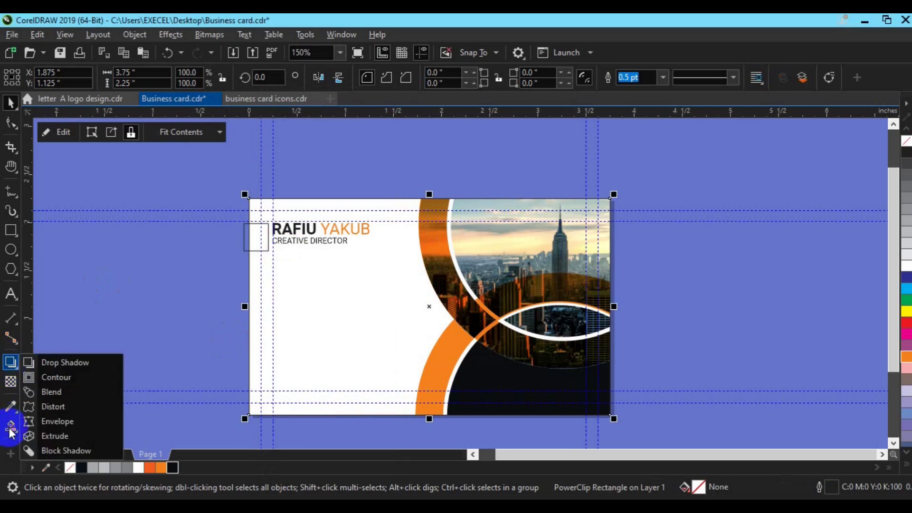
{"action": "left_click", "coordinate": [12, 425]}
{"action": "left_click", "coordinate": [55, 441]}
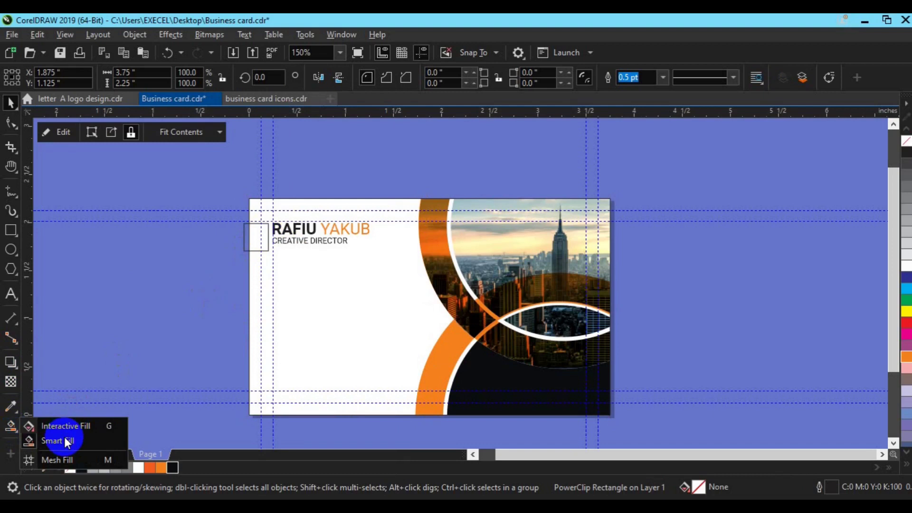
{"action": "left_click", "coordinate": [67, 442]}
{"action": "left_click", "coordinate": [256, 241]}
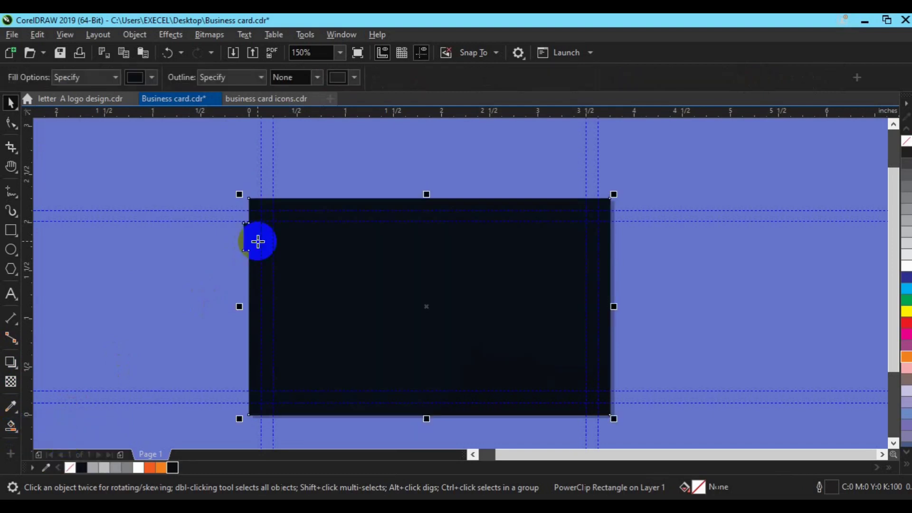
{"action": "key", "text": "ctrl+z"}
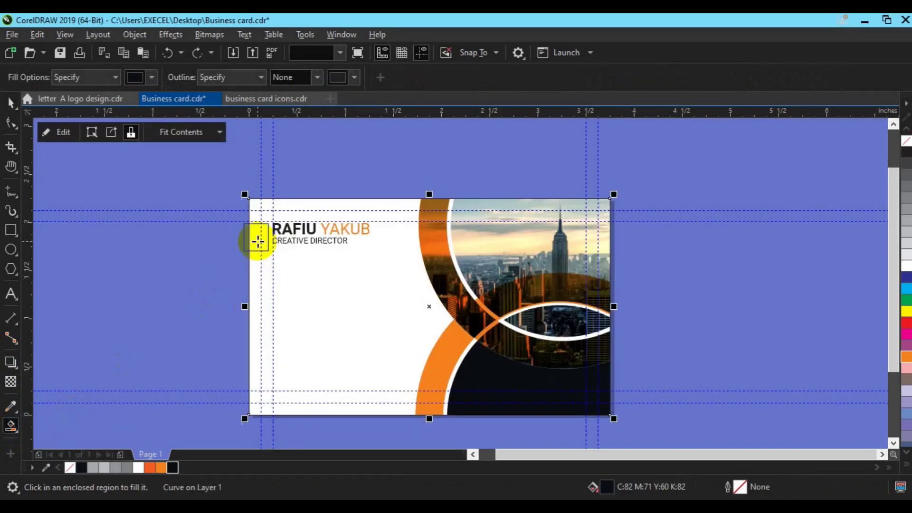
{"action": "key", "text": "space"}
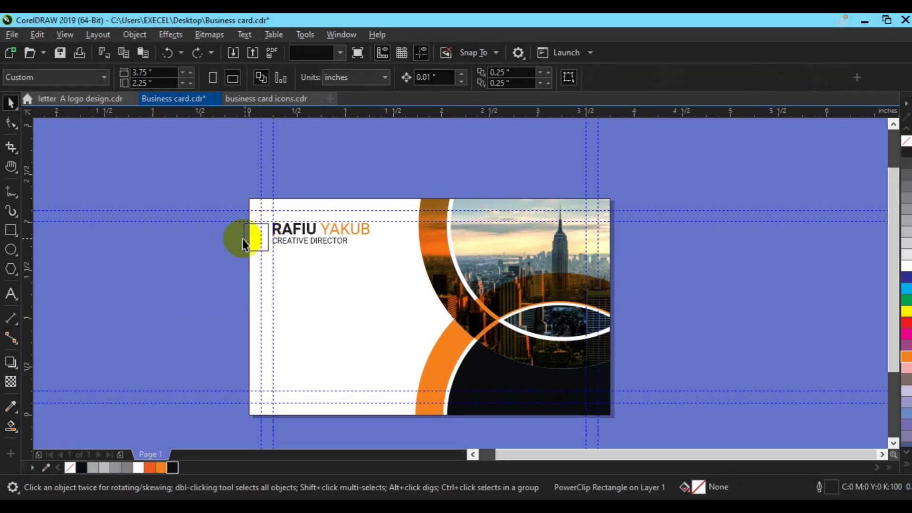
Widen the small square beside the name and fill it black.
{"action": "left_click", "coordinate": [244, 237]}
{"action": "left_click_drag", "start_coordinate": [242, 238], "coordinate": [247, 237]}
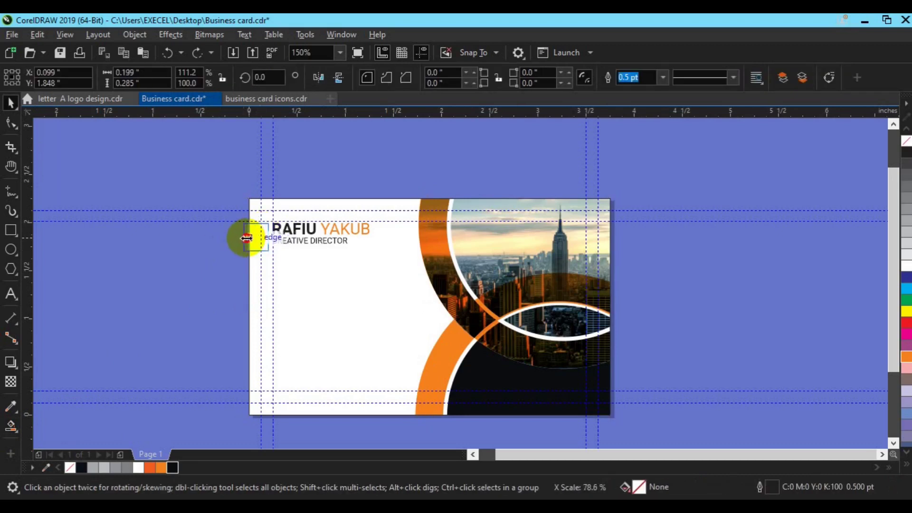
{"action": "left_click", "coordinate": [173, 467]}
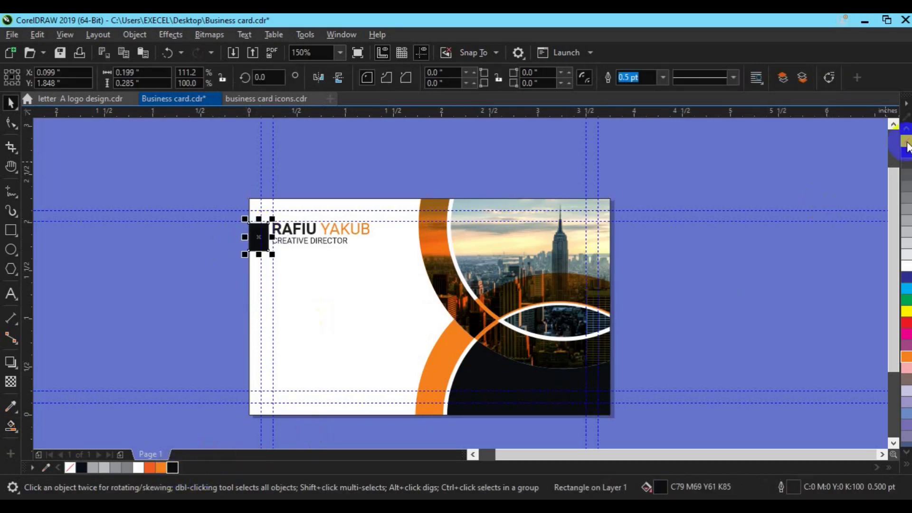
{"action": "scroll", "coordinate": [259, 261], "scroll_direction": "up", "scroll_amount": 2}
Shorten the black block into a square and draw an orange square below the job title.
{"action": "left_click_drag", "start_coordinate": [258, 245], "coordinate": [260, 228]}
{"action": "left_click", "coordinate": [192, 233]}
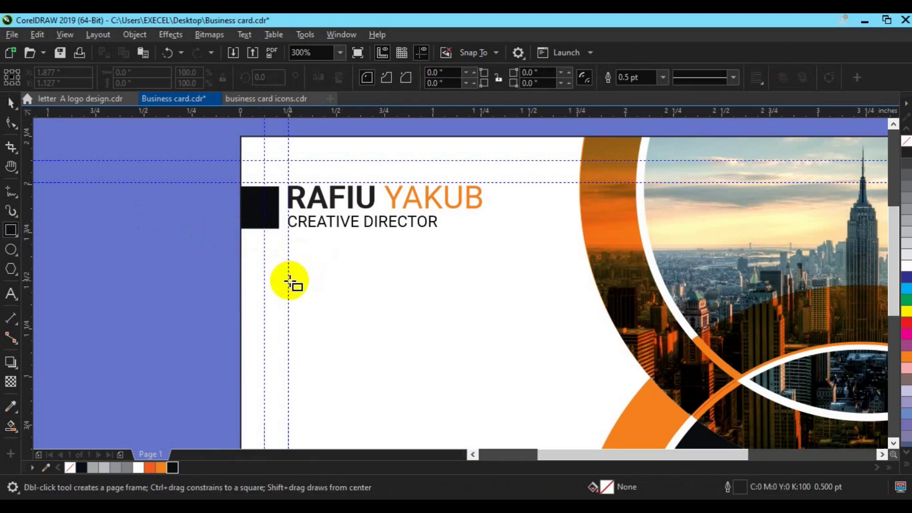
{"action": "left_click_drag", "start_coordinate": [290, 281], "coordinate": [308, 311]}
{"action": "key", "text": "space"}
{"action": "left_click", "coordinate": [160, 467]}
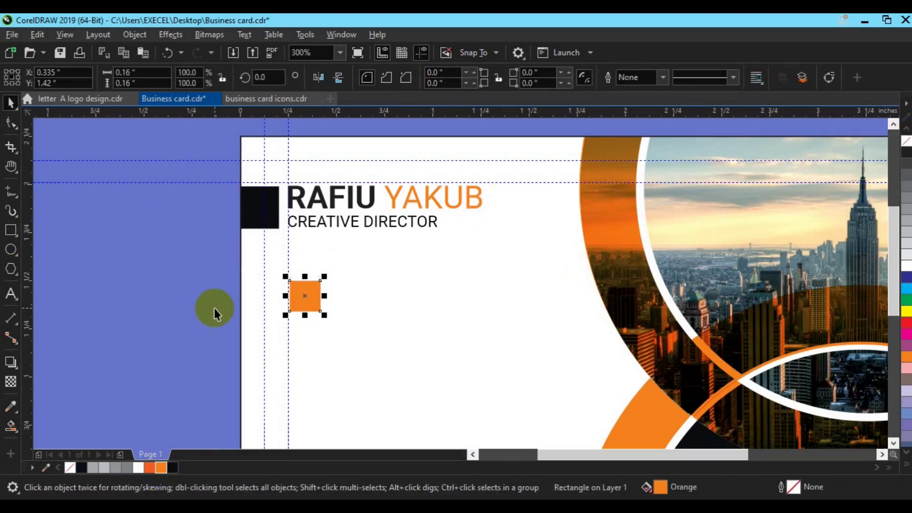
{"action": "left_click", "coordinate": [346, 221]}
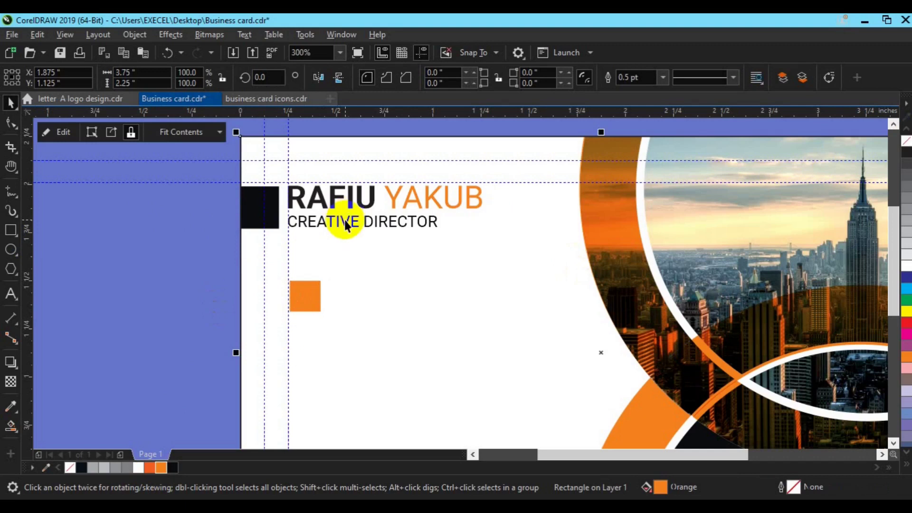
{"action": "left_click", "coordinate": [311, 290], "text": "shift"}
{"action": "left_click", "coordinate": [203, 319]}
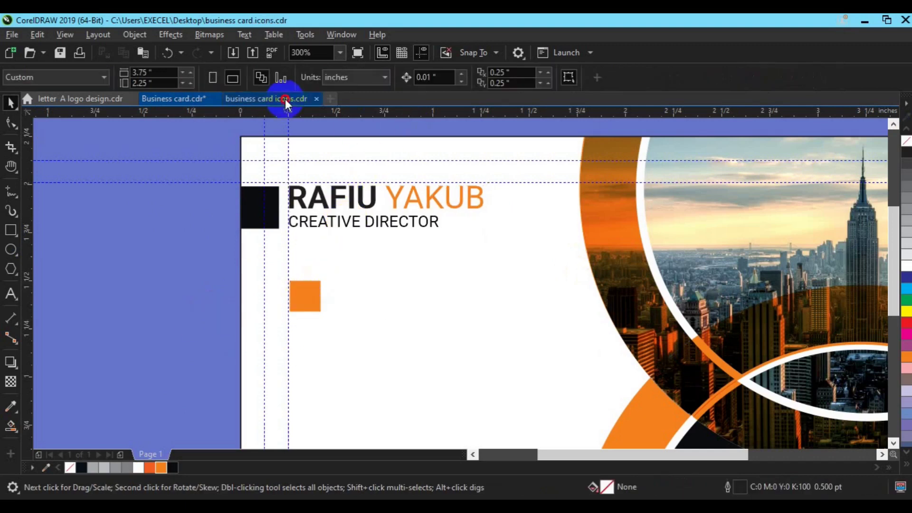
Delete the person icon from the icon sheet and paste the filled icons into the card file.
{"action": "left_click", "coordinate": [285, 98]}
{"action": "left_click", "coordinate": [382, 197]}
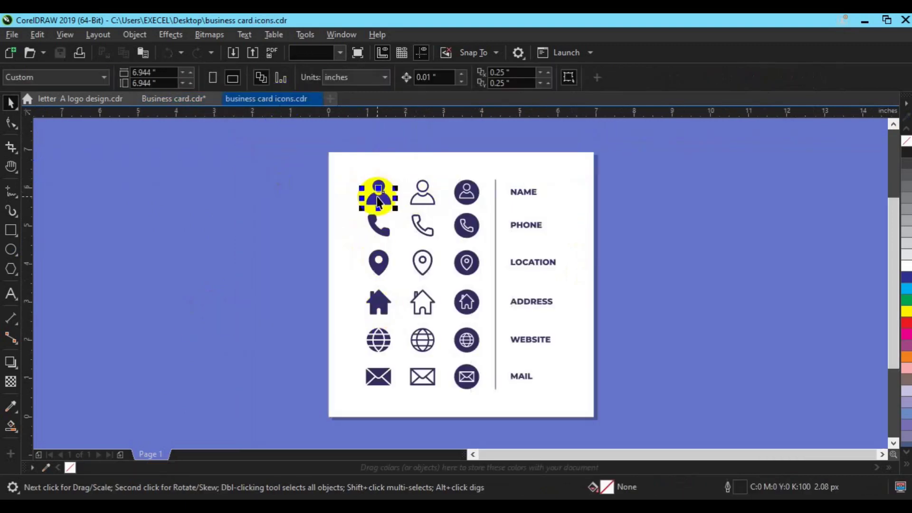
{"action": "key", "text": "Delete"}
{"action": "left_click_drag", "start_coordinate": [303, 198], "coordinate": [405, 423]}
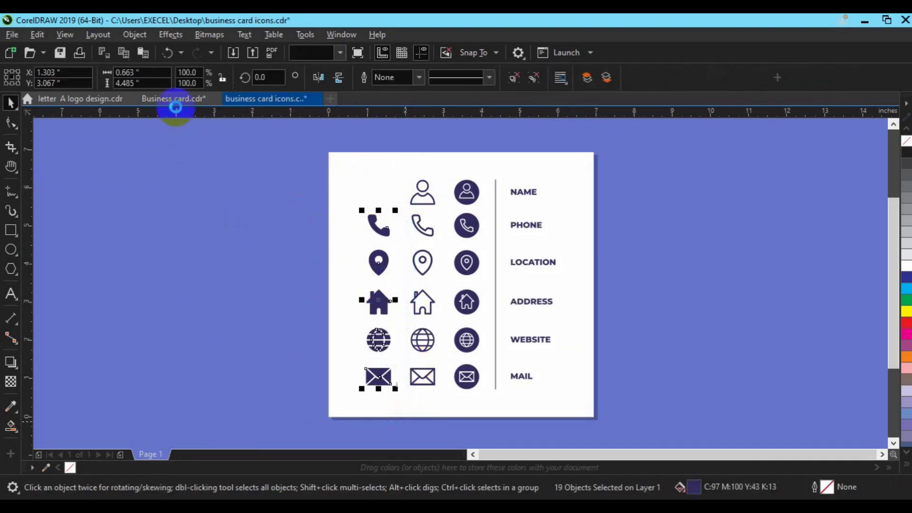
{"action": "left_click", "coordinate": [167, 100]}
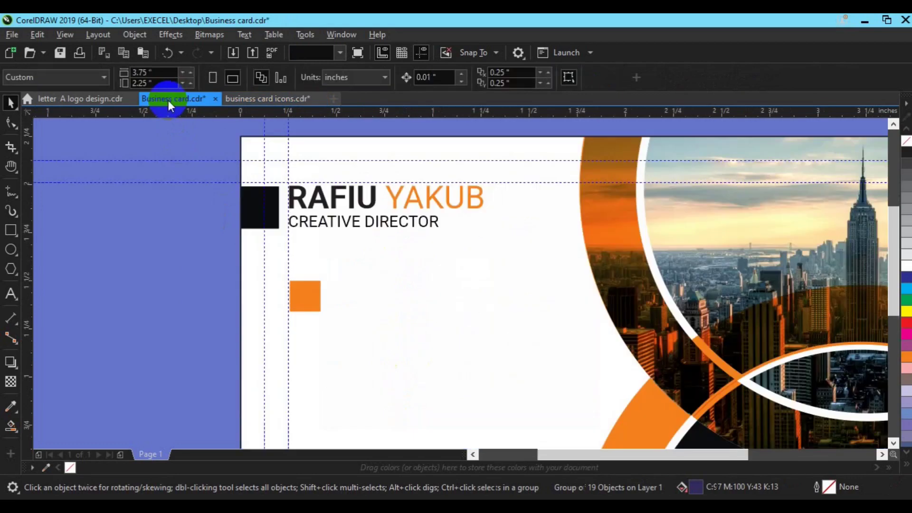
{"action": "key", "text": "ctrl+v"}
Move the pasted icons beside the card and scale them down to 11%.
{"action": "left_click", "coordinate": [201, 292]}
{"action": "left_click_drag", "start_coordinate": [183, 431], "coordinate": [226, 375]}
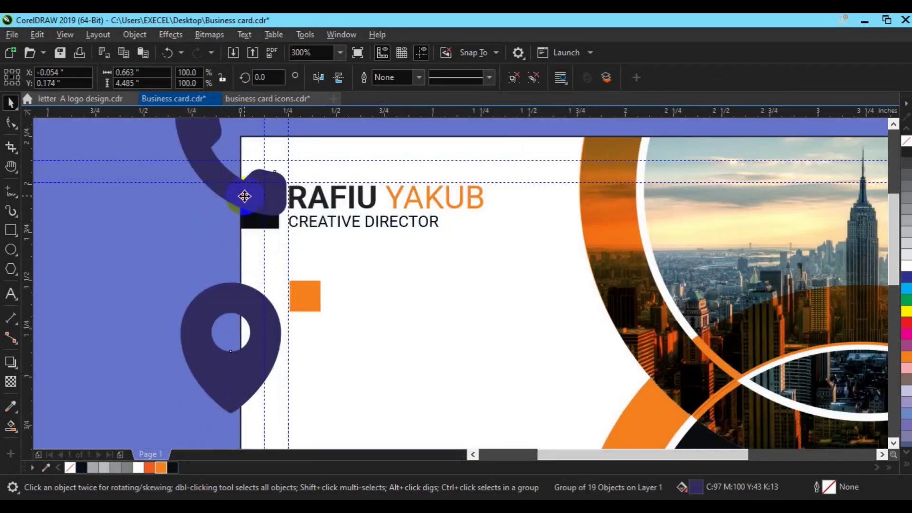
{"action": "left_click_drag", "start_coordinate": [244, 195], "coordinate": [239, 320]}
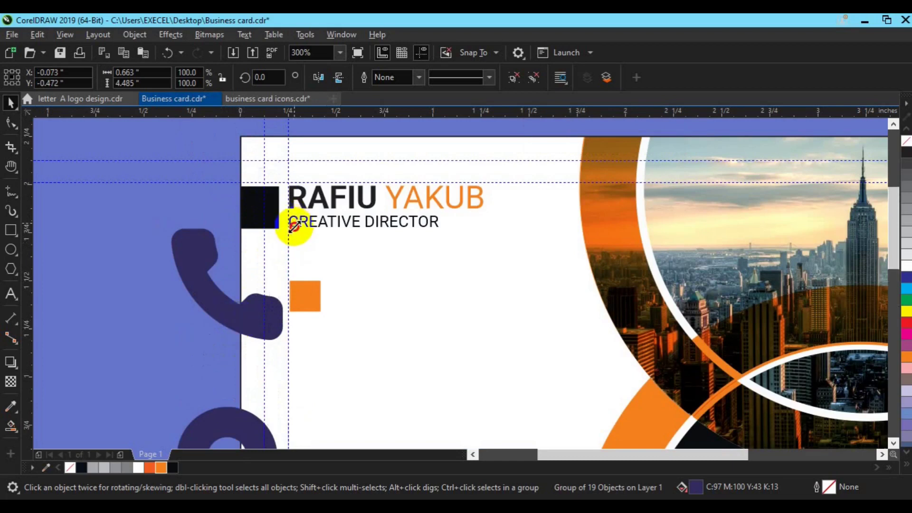
{"action": "left_click_drag", "start_coordinate": [274, 261], "coordinate": [244, 387]}
{"action": "left_click_drag", "start_coordinate": [169, 321], "coordinate": [139, 254]}
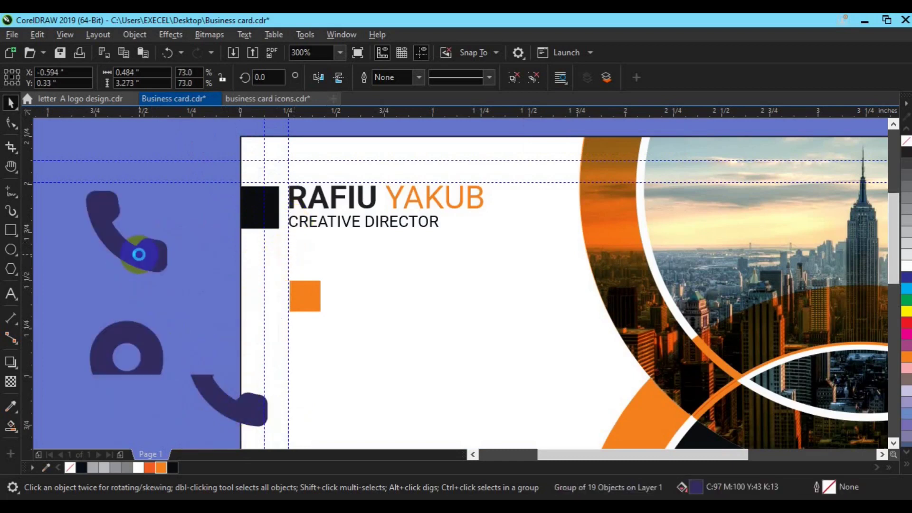
{"action": "left_click_drag", "start_coordinate": [177, 187], "coordinate": [141, 388]}
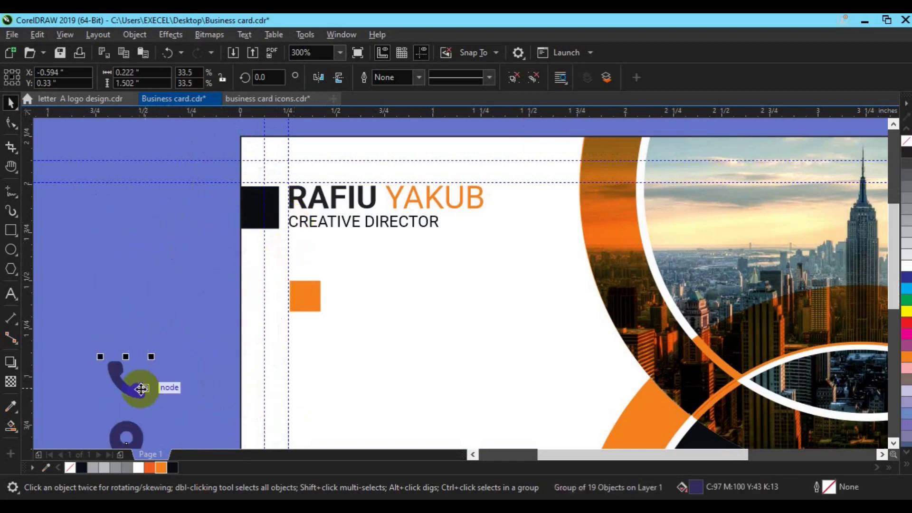
{"action": "left_click_drag", "start_coordinate": [141, 388], "coordinate": [137, 171]}
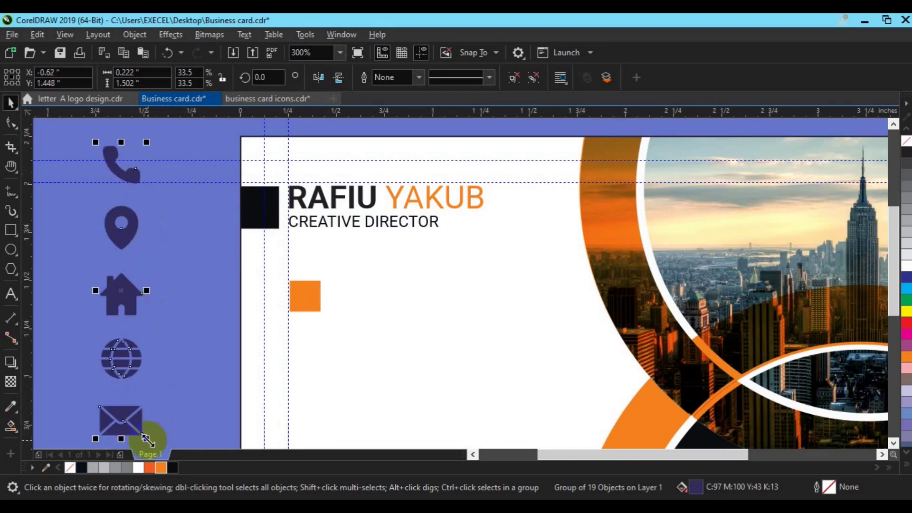
{"action": "left_click_drag", "start_coordinate": [147, 441], "coordinate": [136, 375]}
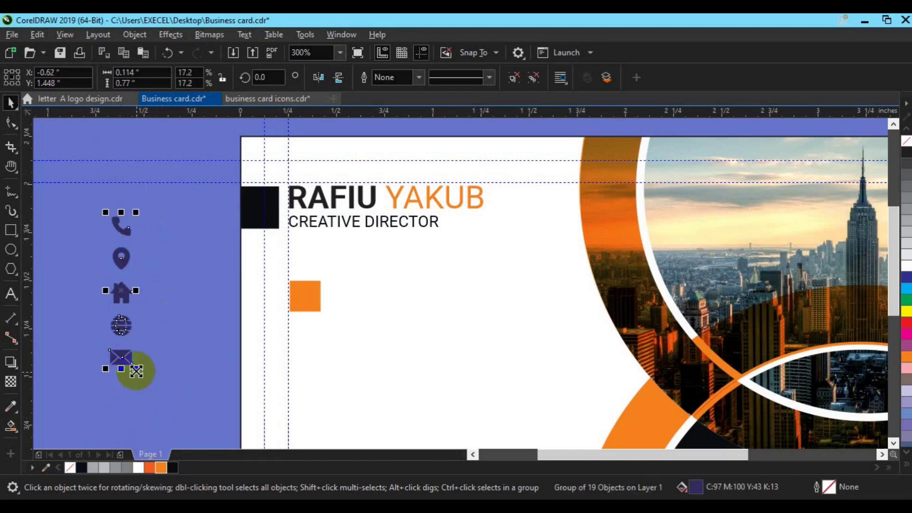
{"action": "left_click_drag", "start_coordinate": [136, 375], "coordinate": [132, 342]}
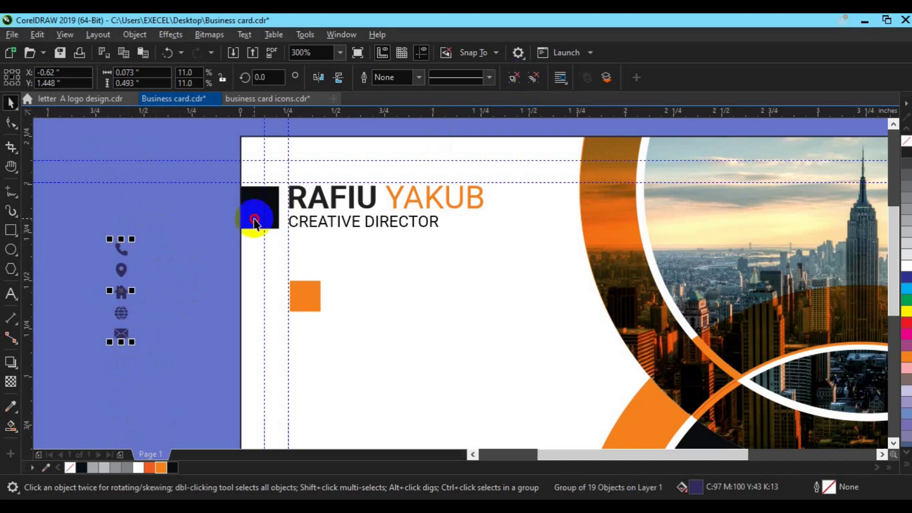
Place the phone icon on the orange square and group them together.
{"action": "left_click", "coordinate": [123, 251]}
{"action": "mouse_move", "coordinate": [122, 251]}
{"action": "left_mouse_down"}
{"action": "mouse_move", "coordinate": [230, 303]}
{"action": "mouse_move", "coordinate": [302, 296]}
{"action": "left_mouse_up"}
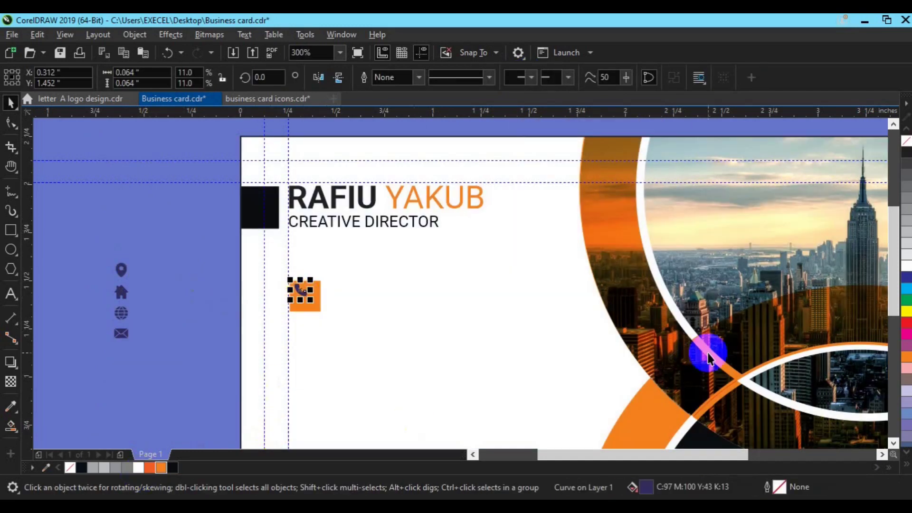
{"action": "left_click_drag", "start_coordinate": [229, 271], "coordinate": [369, 333]}
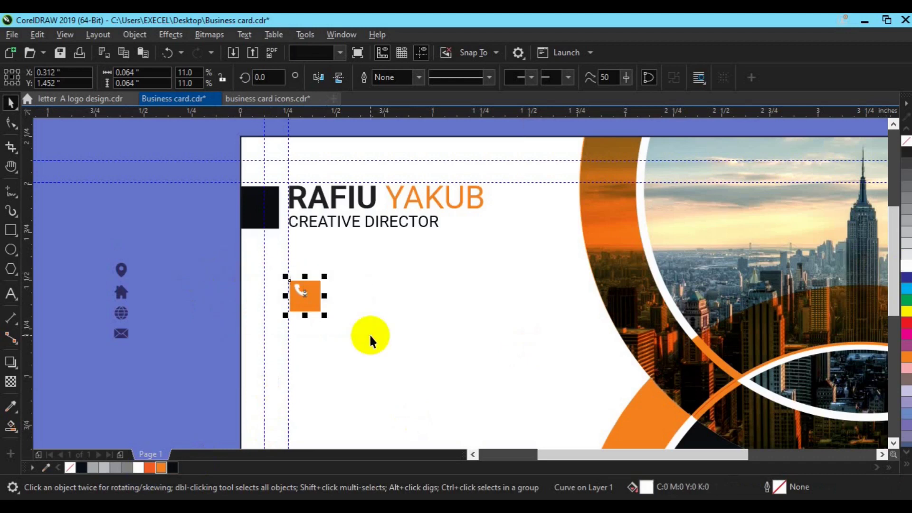
{"action": "key", "text": "ctrl+g"}
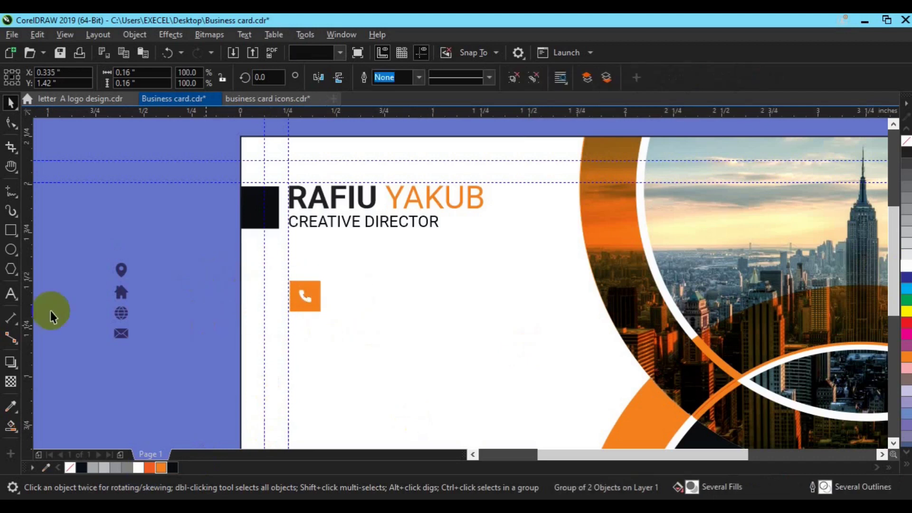
Attempt pasting text at the new spot, then undo the stray pasted glyph.
{"action": "key", "text": "F8"}
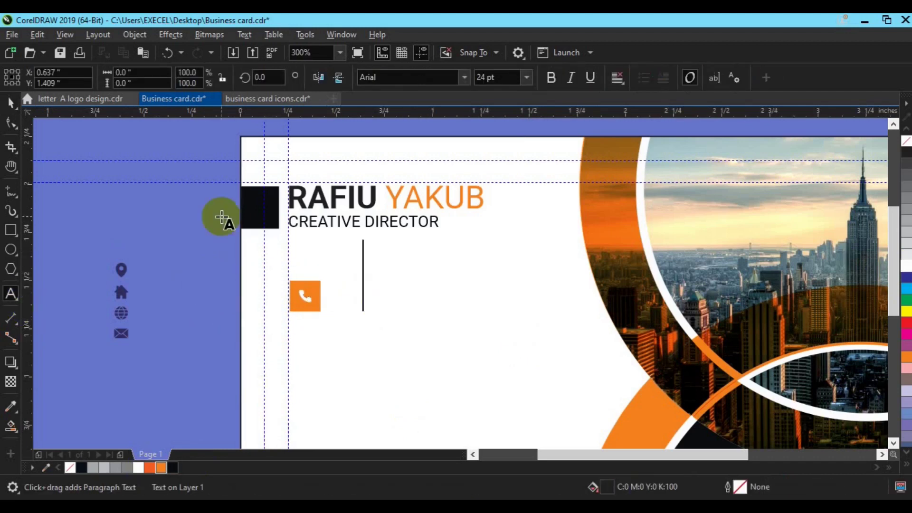
{"action": "key", "text": "ctrl+v"}
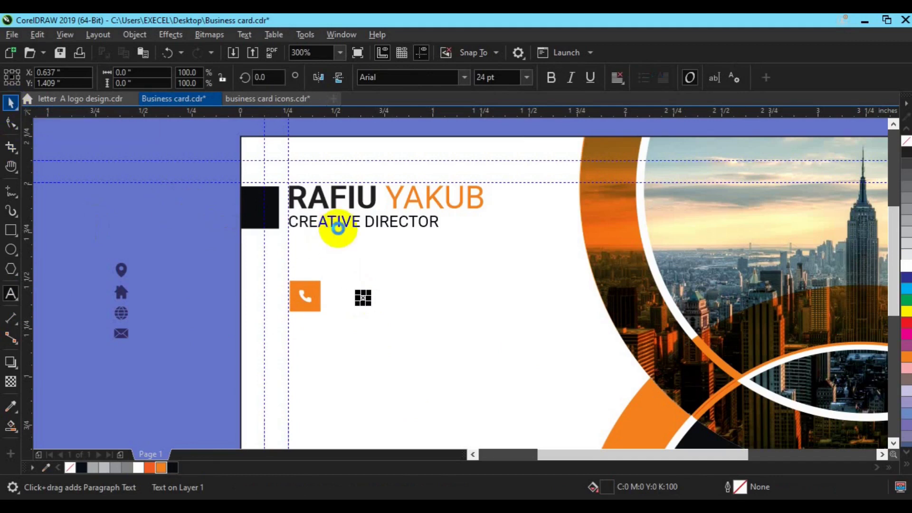
{"action": "key", "text": "ctrl+z"}
Copy the CREATIVE DIRECTOR title line to beside the orange phone icon.
{"action": "left_click", "coordinate": [10, 102]}
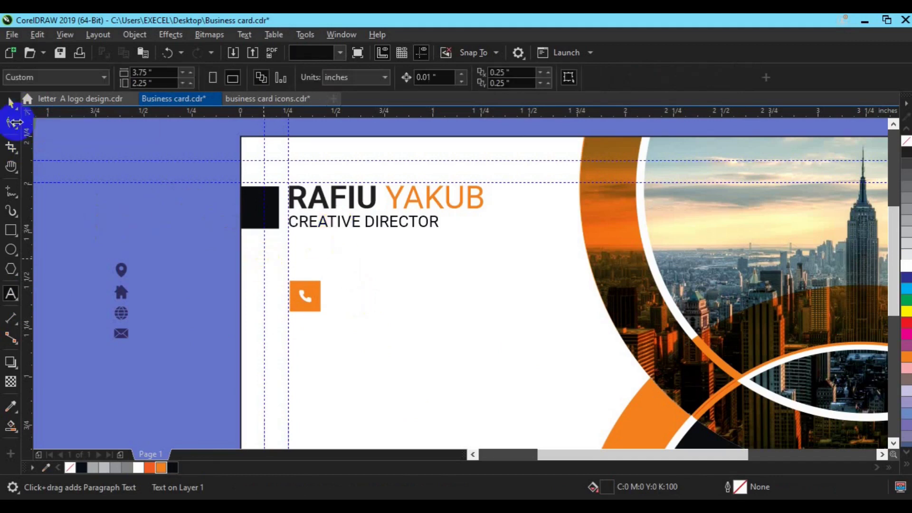
{"action": "left_click", "coordinate": [323, 228]}
{"action": "left_click", "coordinate": [266, 218], "text": "shift"}
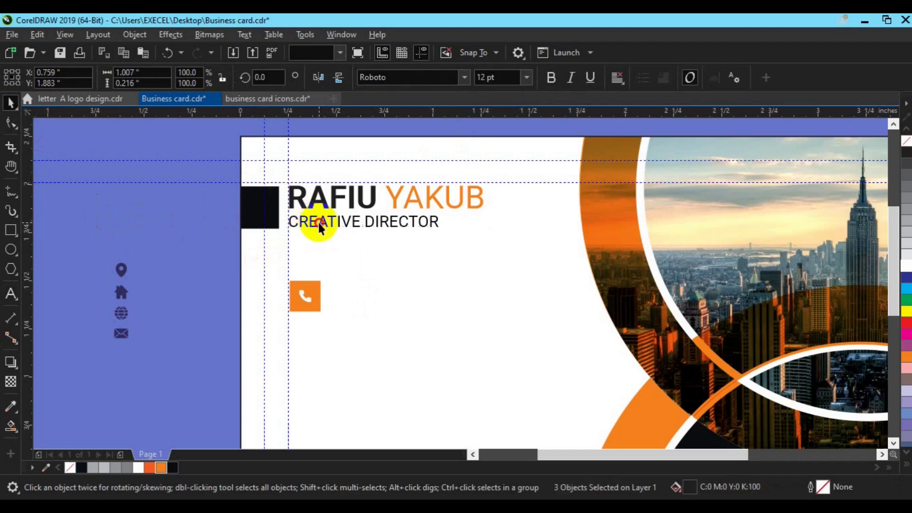
{"action": "left_click", "coordinate": [317, 221]}
{"action": "mouse_move", "coordinate": [316, 219]}
{"action": "left_mouse_down"}
{"action": "mouse_move", "coordinate": [412, 173]}
{"action": "mouse_move", "coordinate": [408, 290]}
{"action": "left_mouse_up"}
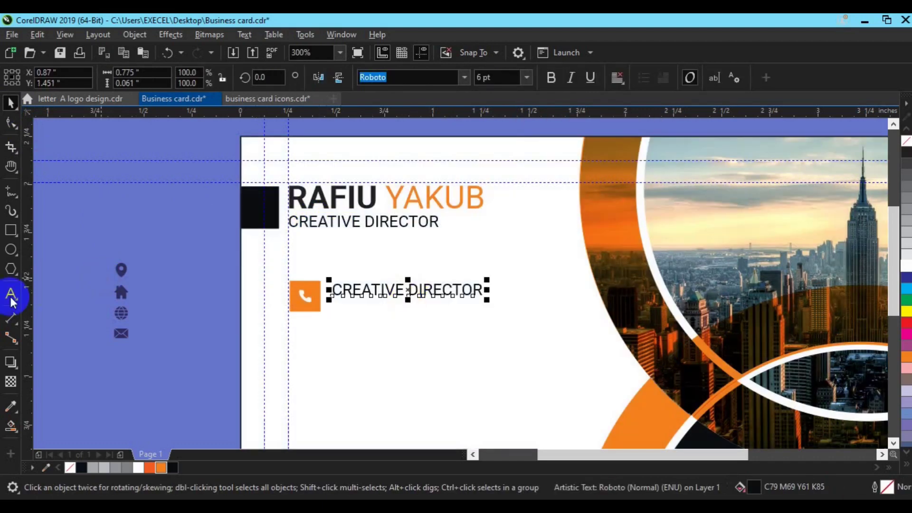
Clear all the text from the copied title, leaving it empty for the phone number.
{"action": "left_click", "coordinate": [11, 296]}
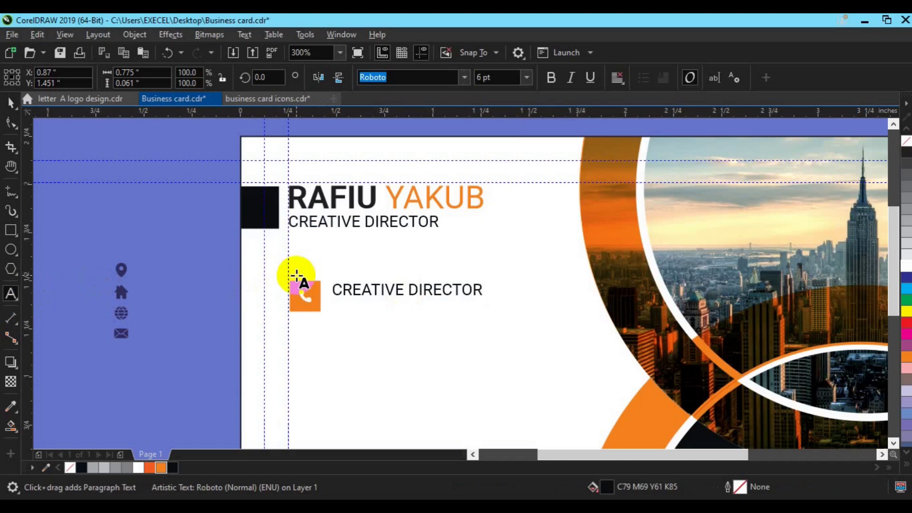
{"action": "key", "text": "ctrl+a"}
{"action": "key", "text": "BackSpace"}
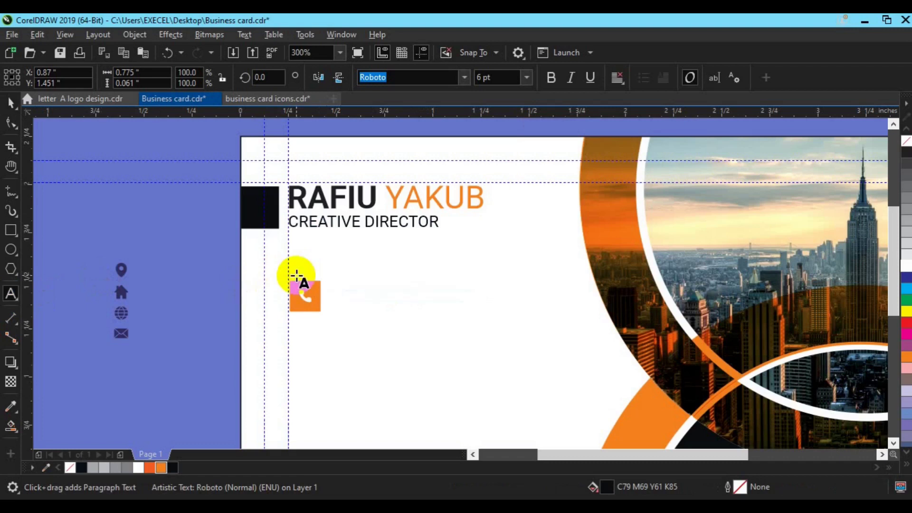
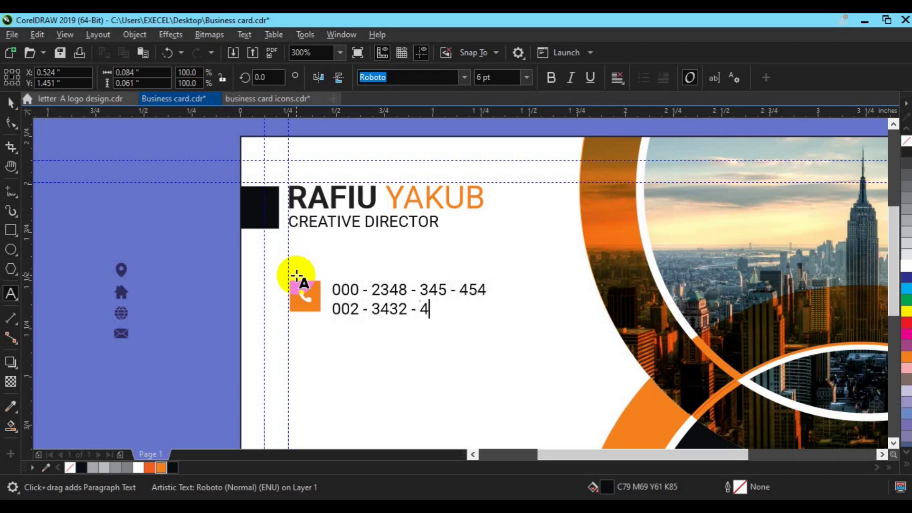
Finish editing the phone numbers and select them together with the phone icon.
{"action": "left_click", "coordinate": [11, 102]}
{"action": "left_click", "coordinate": [312, 308]}
{"action": "left_click", "coordinate": [311, 306]}
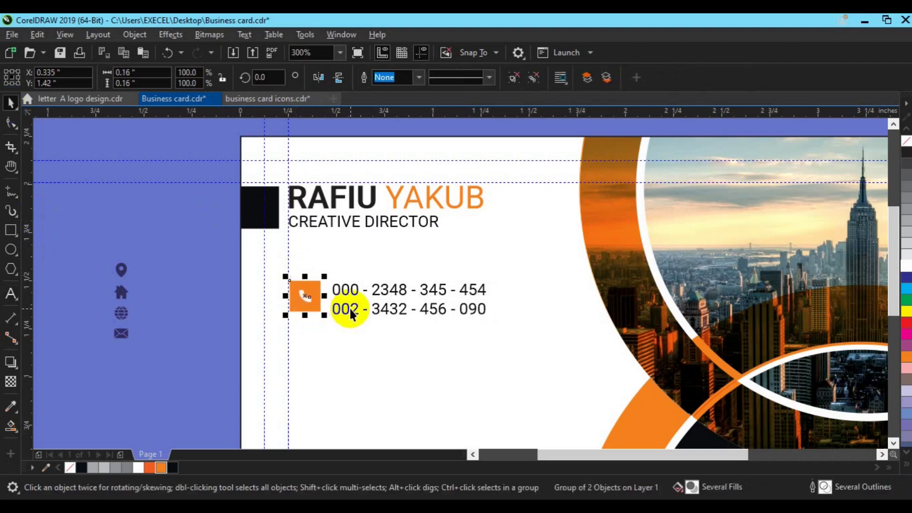
{"action": "left_click", "coordinate": [349, 308], "text": "shift"}
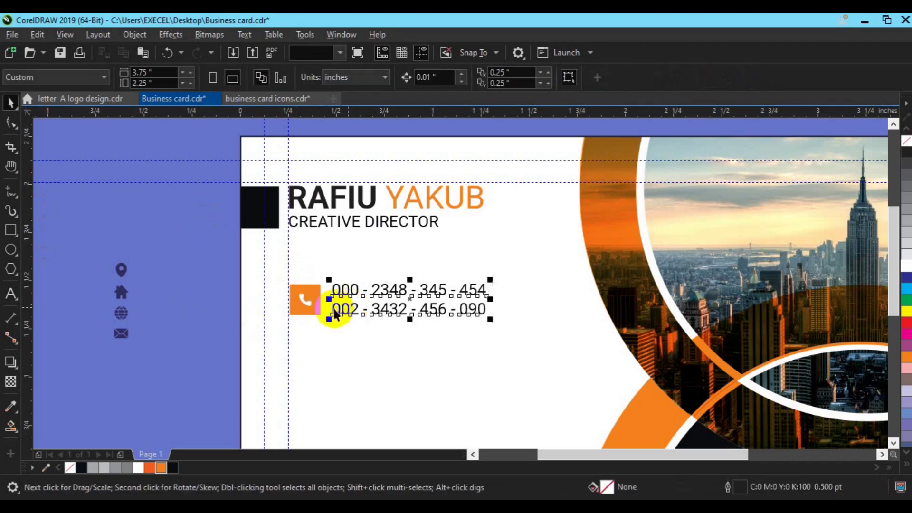
{"action": "left_click", "coordinate": [310, 307], "text": "shift"}
{"action": "left_click", "coordinate": [310, 306], "text": "shift"}
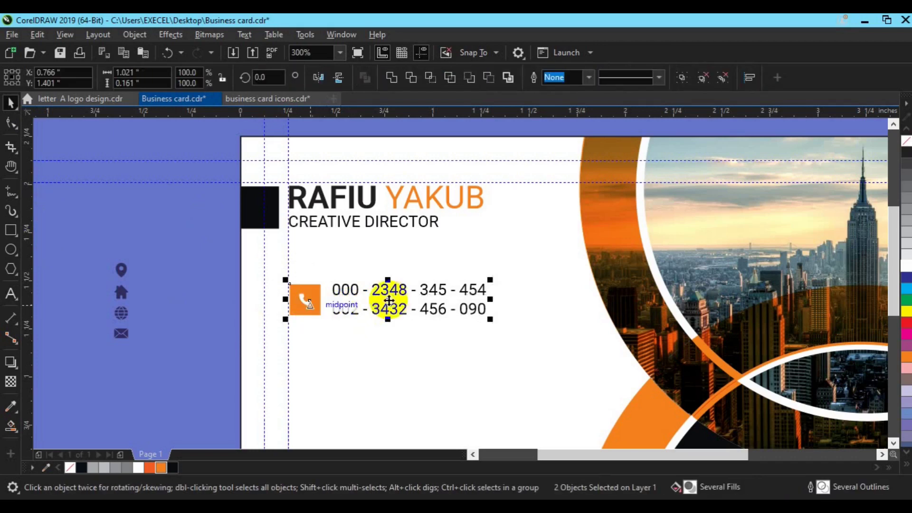
{"action": "left_click", "coordinate": [389, 354]}
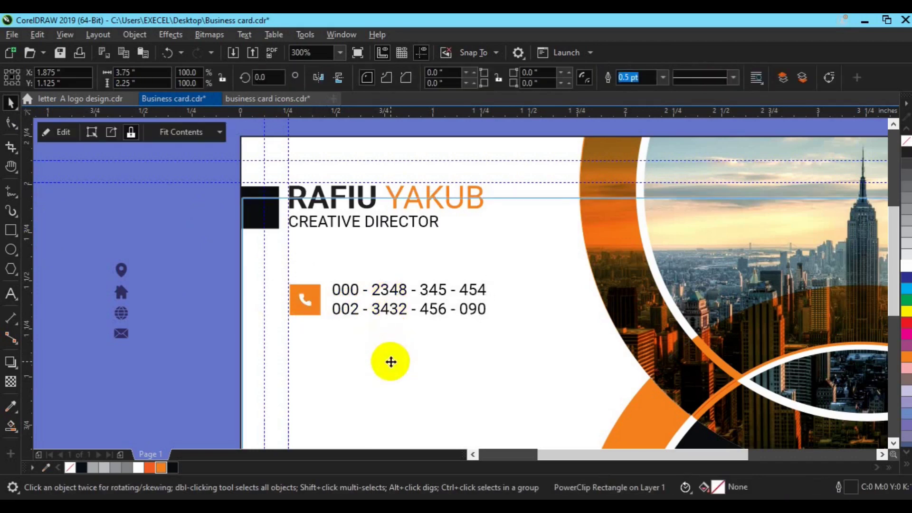
{"action": "right_click", "coordinate": [390, 361]}
Cancel the accidental drops and reselect the phone icon with both number lines.
{"action": "left_click", "coordinate": [158, 345]}
{"action": "left_click", "coordinate": [299, 294]}
{"action": "left_click", "coordinate": [393, 334]}
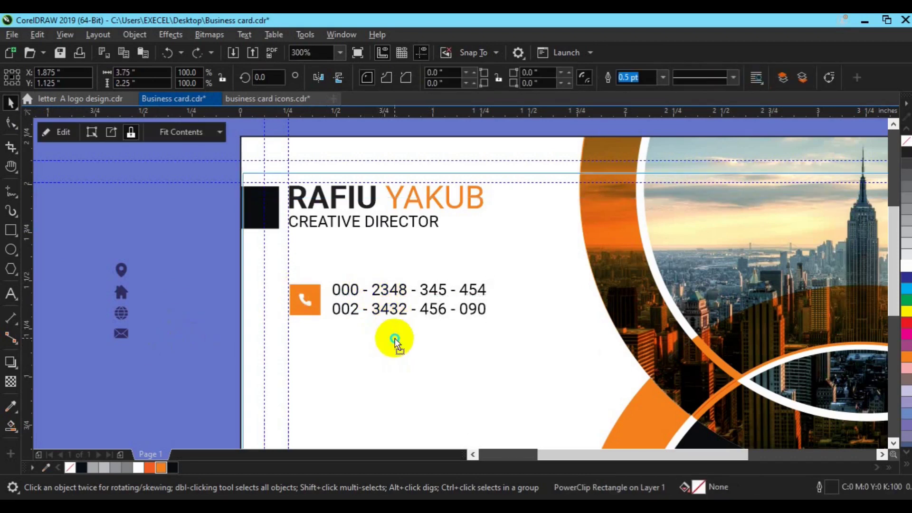
{"action": "right_click", "coordinate": [393, 339]}
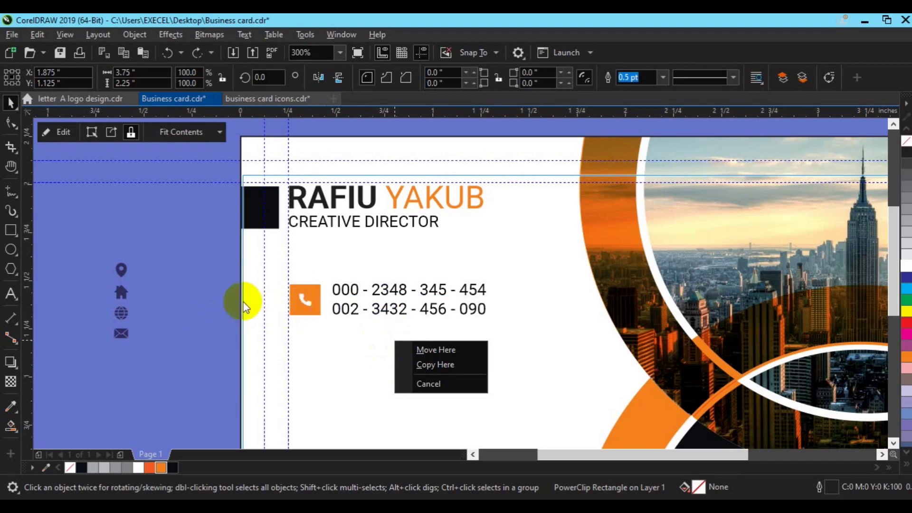
{"action": "key", "text": "Escape"}
{"action": "left_click", "coordinate": [304, 299]}
{"action": "left_click", "coordinate": [357, 308], "text": "shift"}
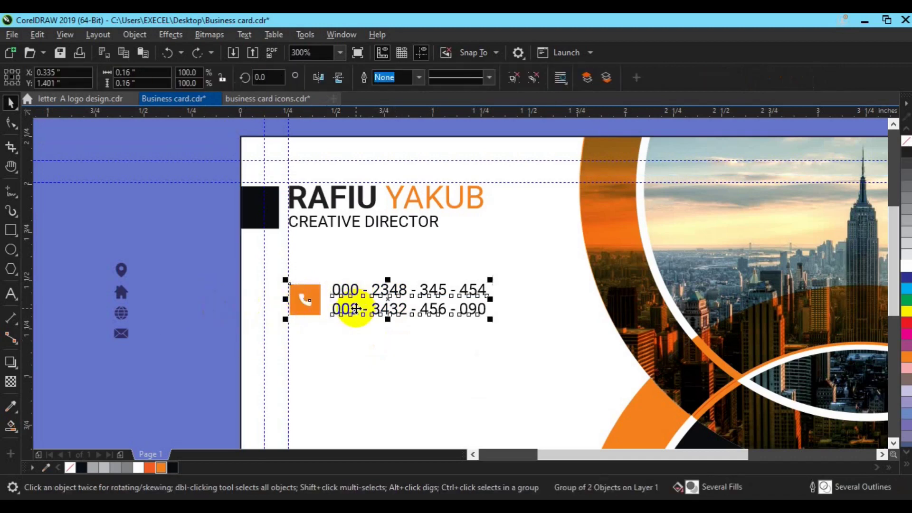
Copy the phone row twice below the original and ungroup the middle copy.
{"action": "left_click_drag", "start_coordinate": [380, 298], "coordinate": [387, 351]}
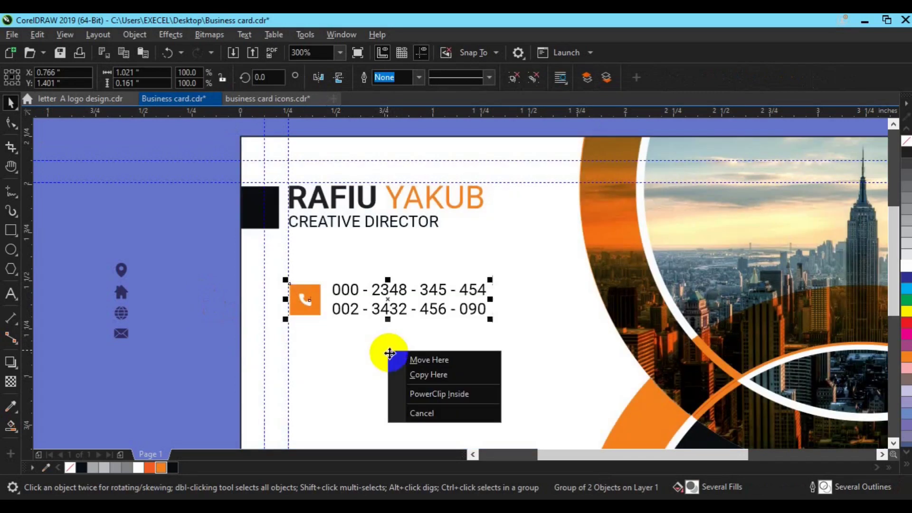
{"action": "left_click", "coordinate": [421, 375]}
{"action": "key", "text": "ctrl+r"}
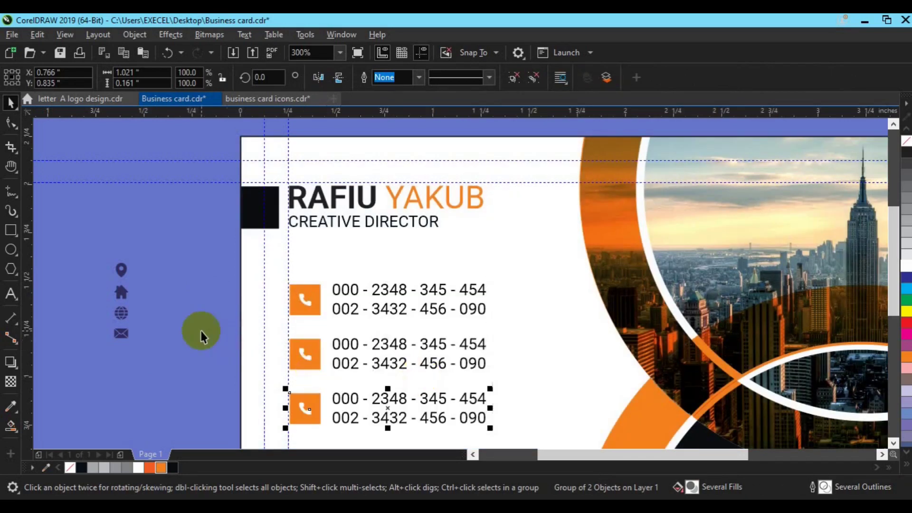
{"action": "key", "text": "Delete"}
{"action": "left_click", "coordinate": [308, 357]}
{"action": "left_click", "coordinate": [533, 84]}
{"action": "left_click", "coordinate": [187, 261]}
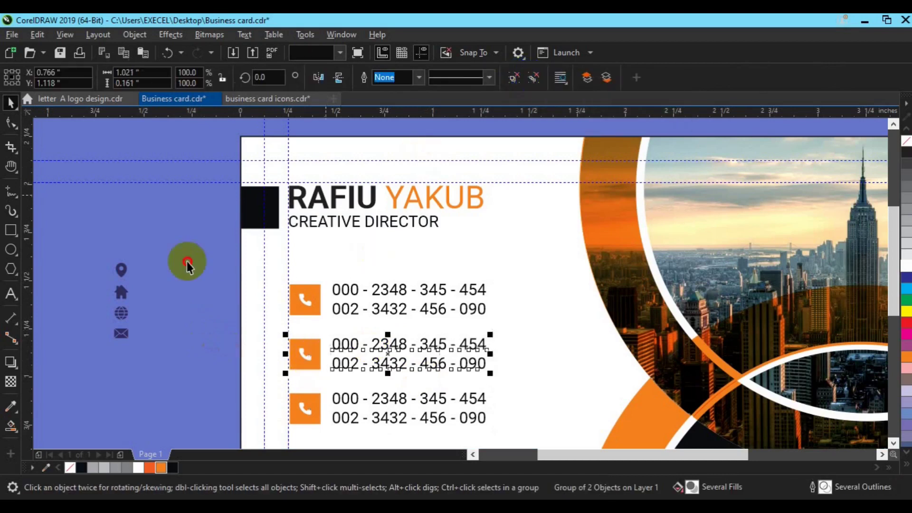
{"action": "key", "text": "F8"}
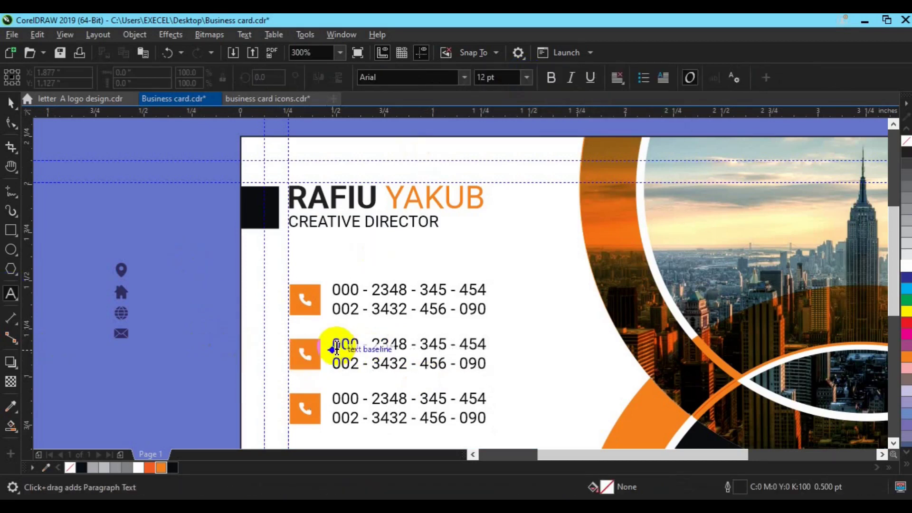
{"action": "left_click", "coordinate": [333, 344]}
{"action": "triple_click", "coordinate": [337, 347]}
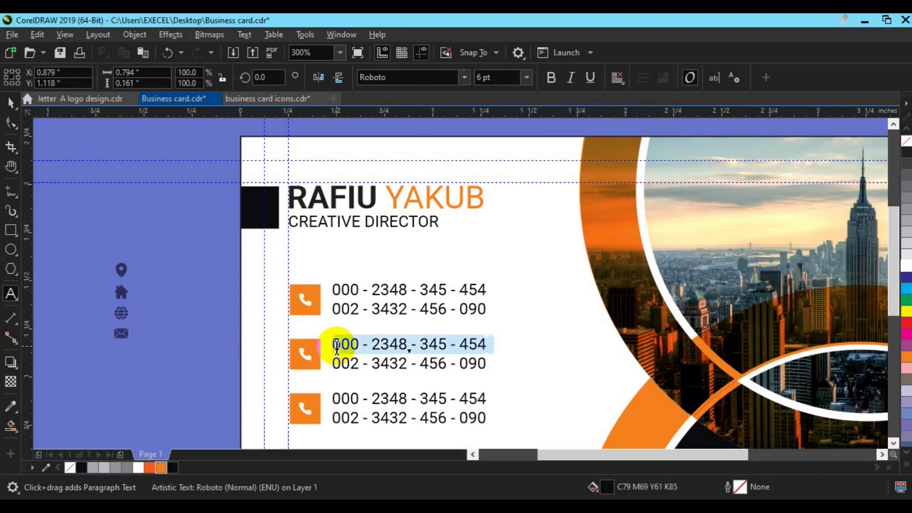
{"action": "key", "text": "Return"}
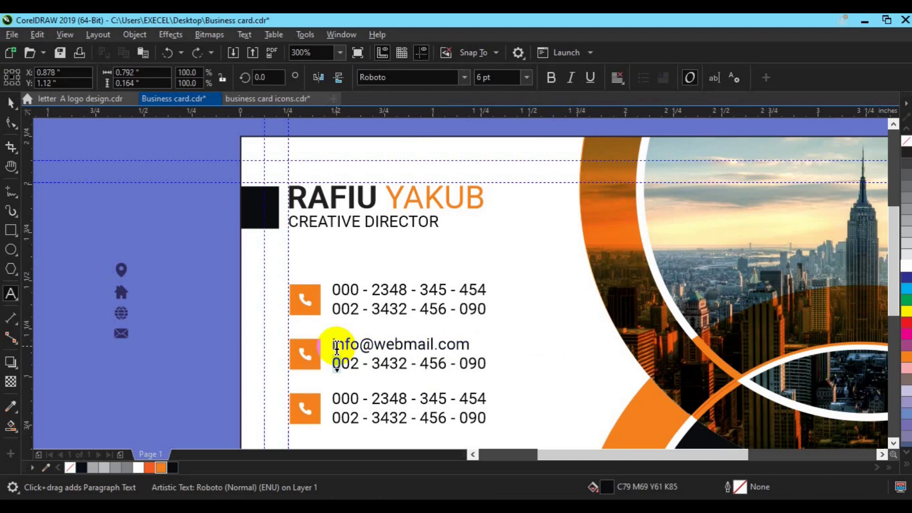
{"action": "left_click_drag", "start_coordinate": [337, 349], "coordinate": [362, 365]}
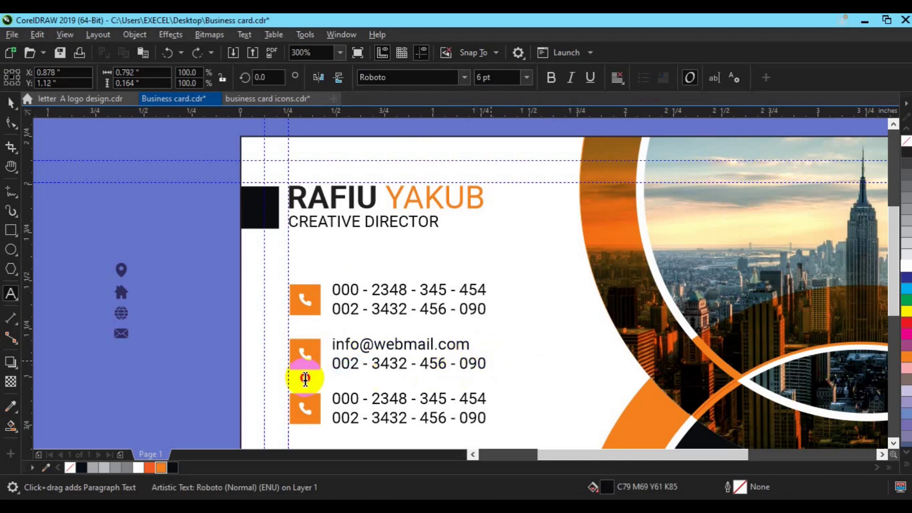
{"action": "left_click_drag", "start_coordinate": [305, 379], "coordinate": [305, 378]}
{"action": "type", "text": "www.webmail.com"}
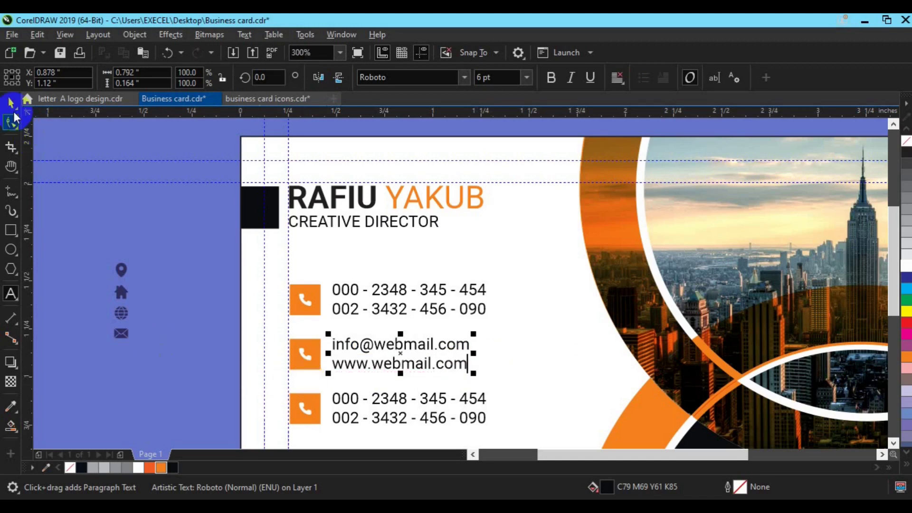
Delete the middle row's phone glyph and group the globe icon pieces.
{"action": "left_click", "coordinate": [300, 355]}
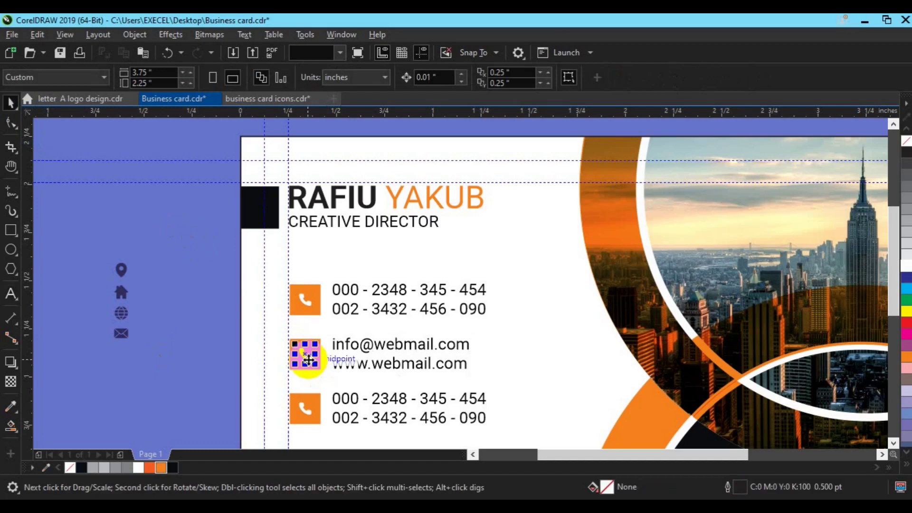
{"action": "key", "text": "Delete"}
{"action": "left_click_drag", "start_coordinate": [93, 309], "coordinate": [157, 327]}
{"action": "left_click_drag", "start_coordinate": [87, 301], "coordinate": [304, 354]}
{"action": "key", "text": "ctrl+g"}
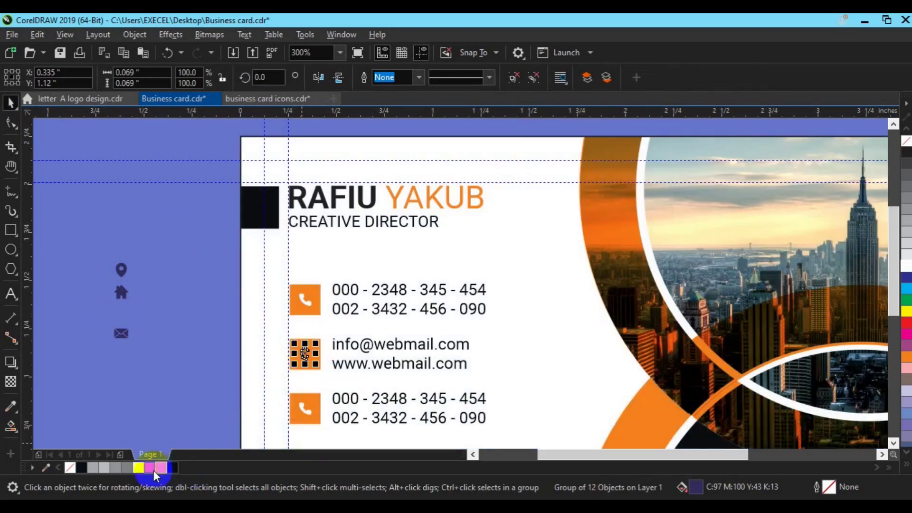
Bring the globe icon to the front and fill its square black.
{"action": "right_click", "coordinate": [307, 357]}
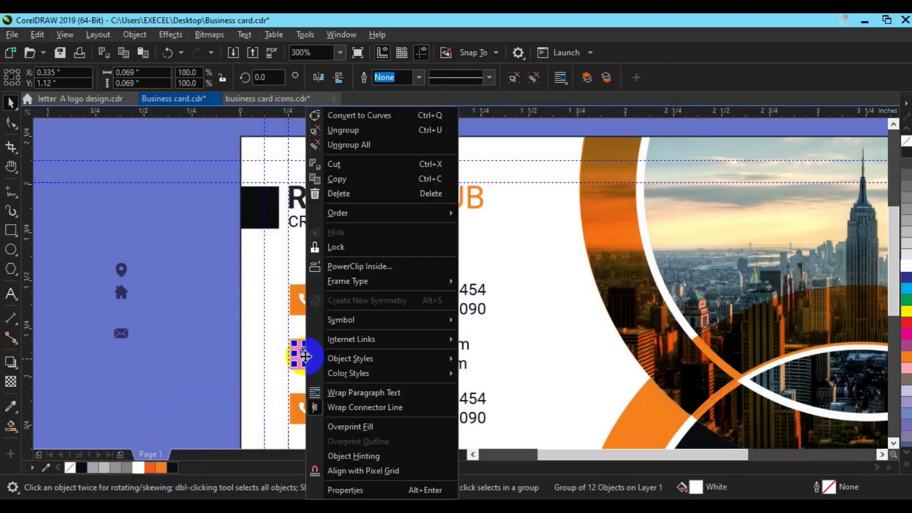
{"action": "mouse_move", "coordinate": [388, 213]}
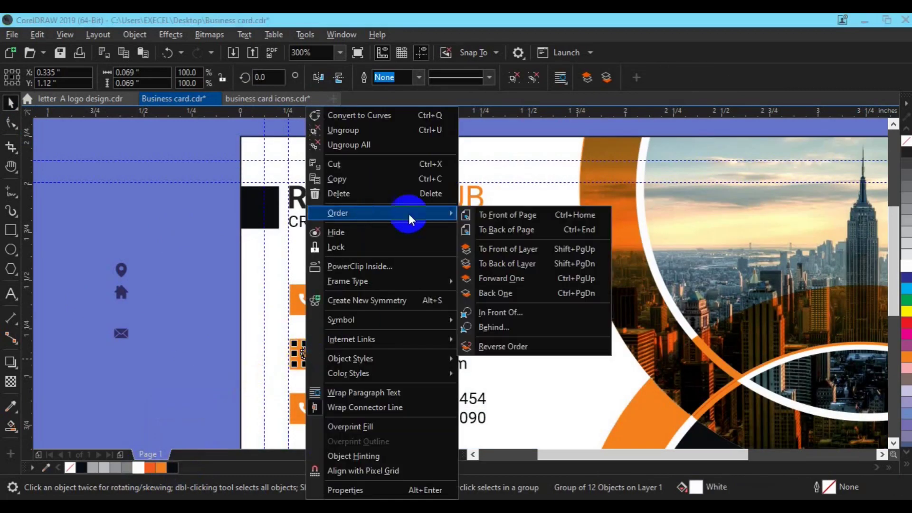
{"action": "left_click", "coordinate": [484, 214]}
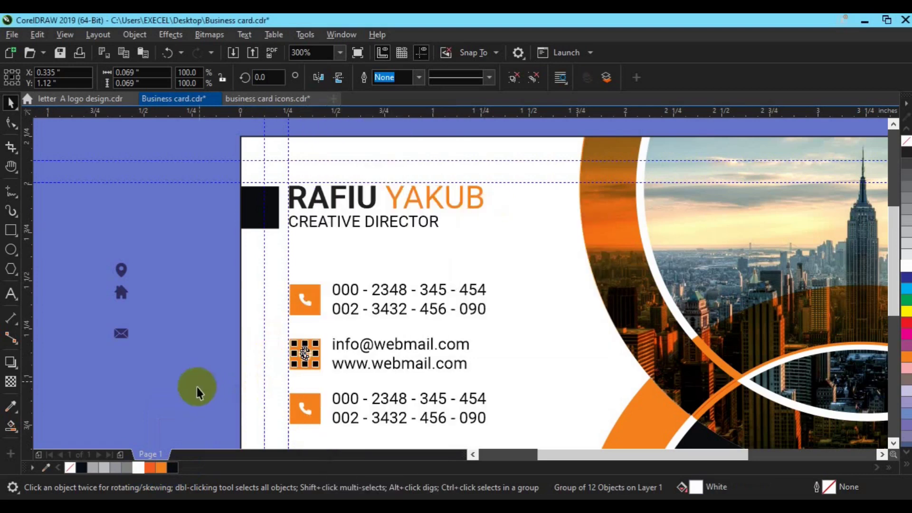
{"action": "left_click", "coordinate": [311, 366]}
{"action": "left_click", "coordinate": [174, 467]}
{"action": "left_click", "coordinate": [299, 351]}
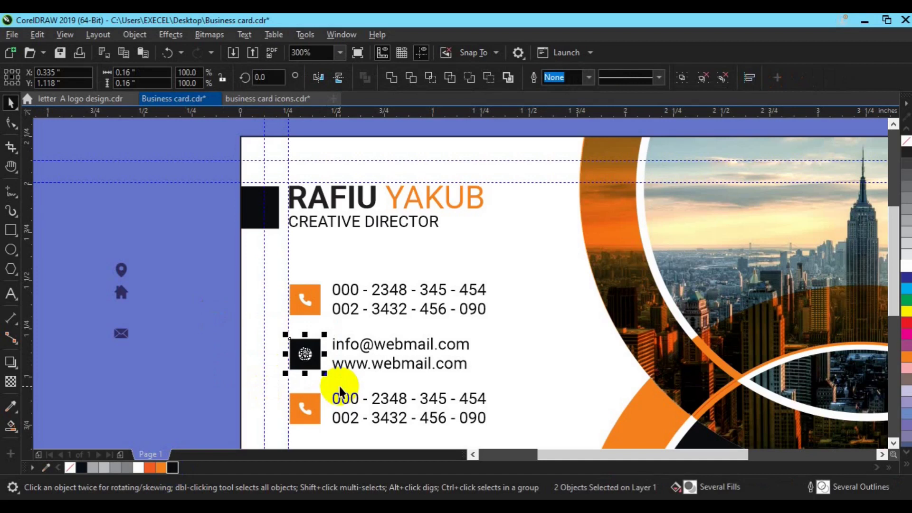
{"action": "left_click", "coordinate": [359, 367], "text": "shift"}
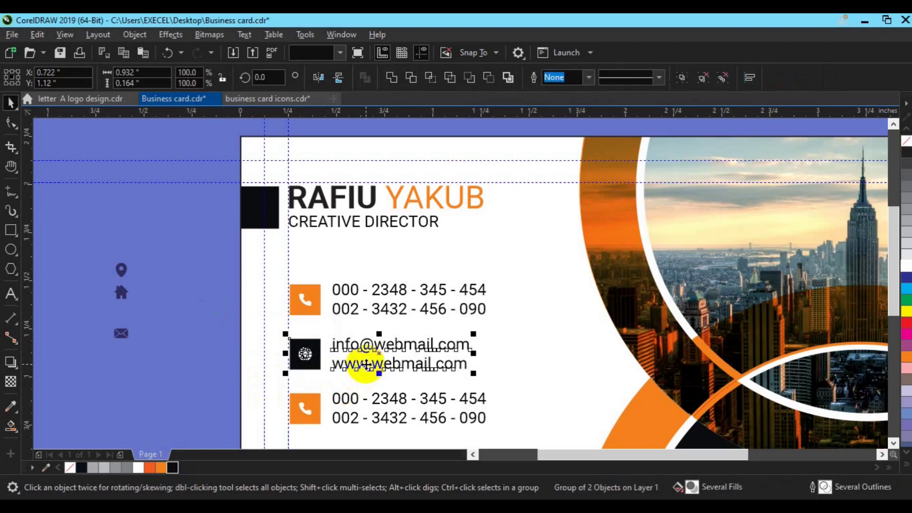
{"action": "left_click", "coordinate": [211, 366]}
{"action": "left_click", "coordinate": [306, 407]}
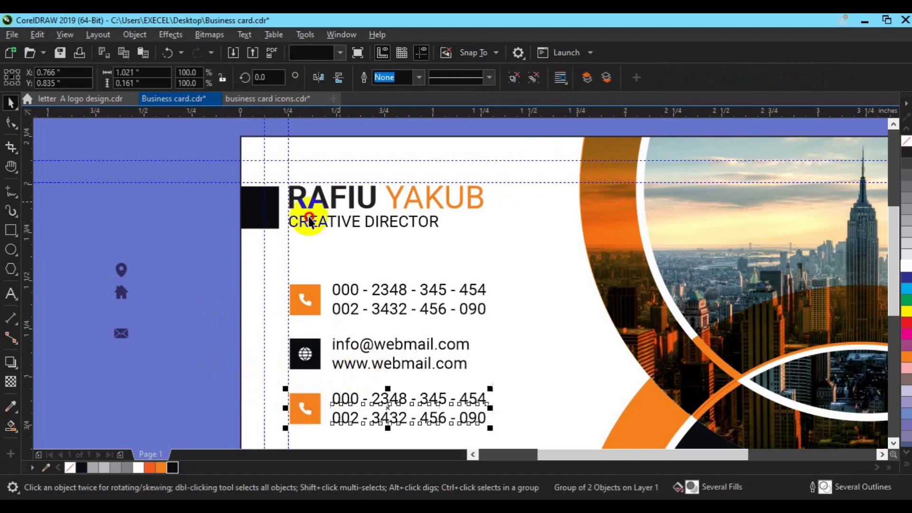
Replace the bottom row's text with '777 Avenu Rofo Estate LG' and 'New York City, 0001.'.
{"action": "left_click", "coordinate": [309, 409], "text": "ctrl"}
{"action": "key", "text": "Escape"}
{"action": "left_click", "coordinate": [11, 294]}
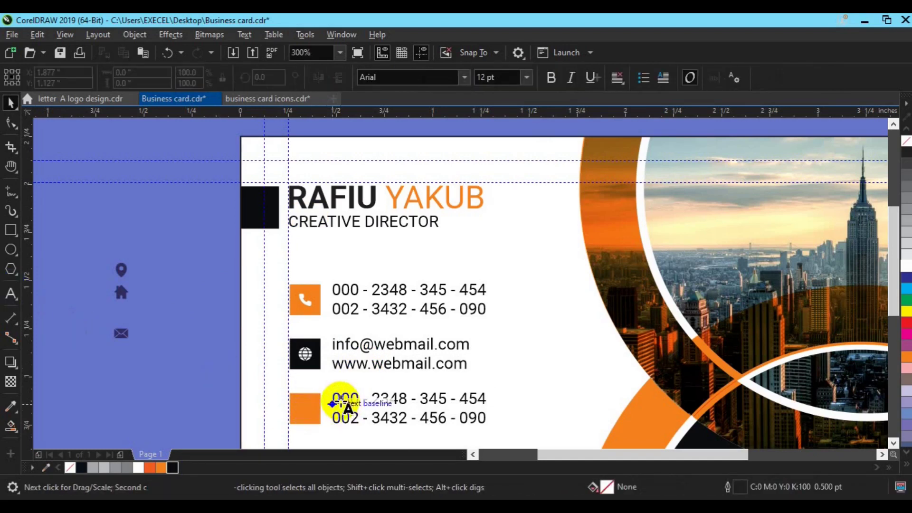
{"action": "left_click", "coordinate": [341, 400]}
{"action": "triple_click", "coordinate": [340, 400]}
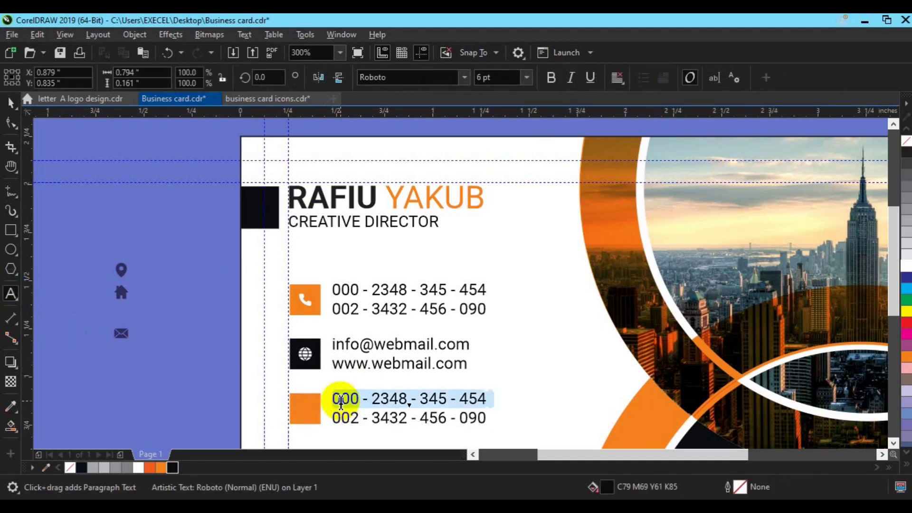
{"action": "type", "text": "777 Avenu Rofo Estate LG"}
{"action": "key", "text": "Return"}
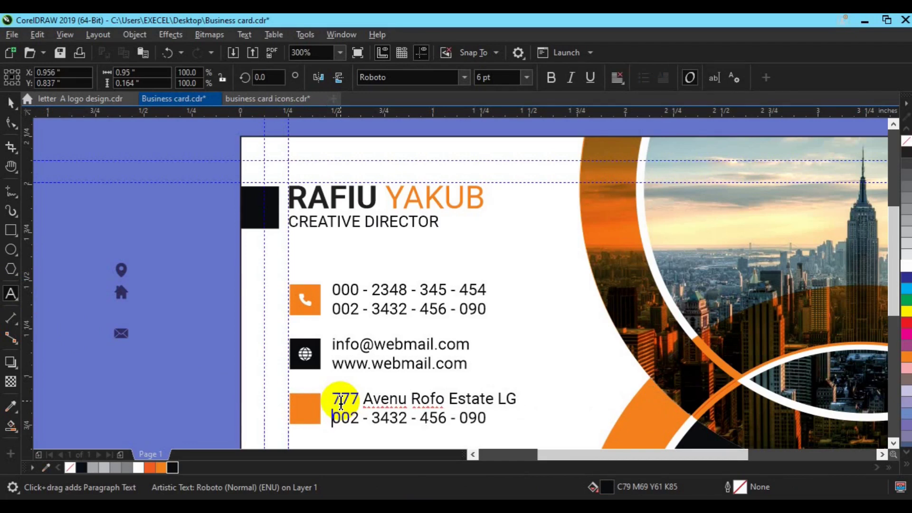
{"action": "triple_click", "coordinate": [331, 424]}
{"action": "type", "text": "New York City, 0001"}
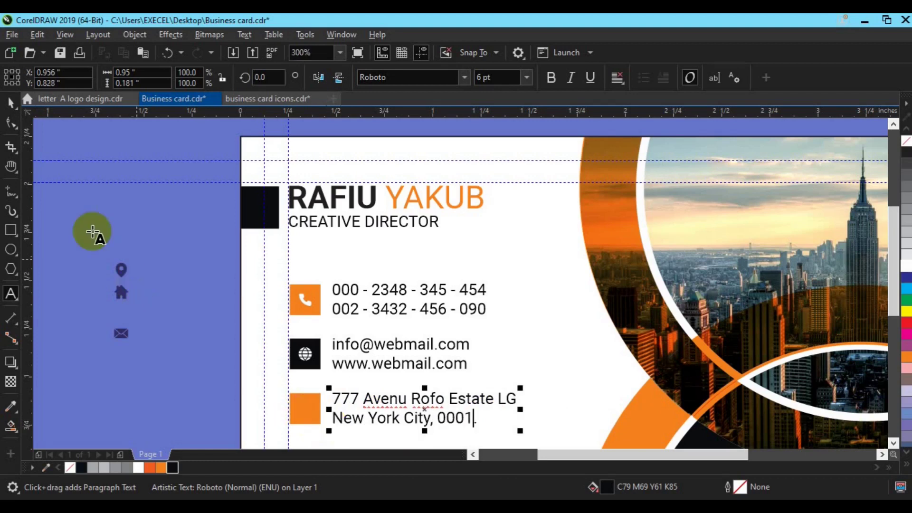
Place the house icon in front of the third row's orange square and group them.
{"action": "left_click", "coordinate": [10, 102]}
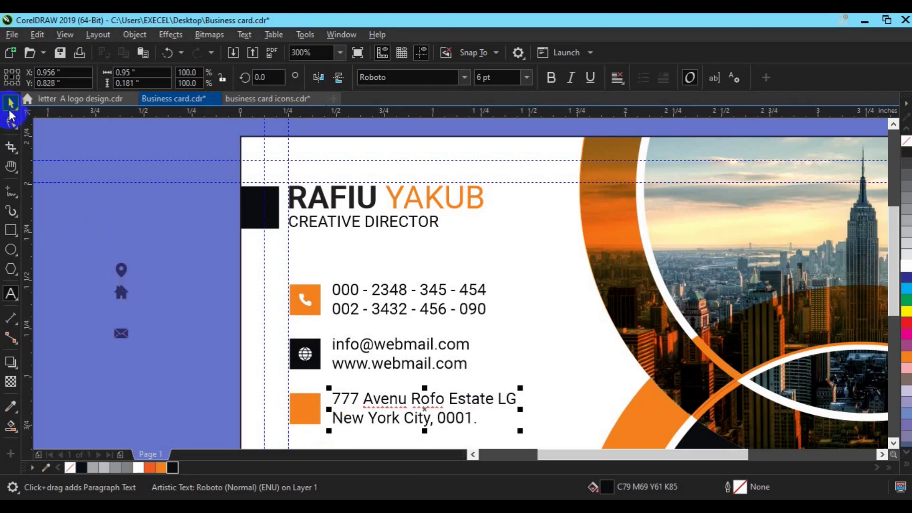
{"action": "left_click", "coordinate": [312, 412]}
{"action": "left_click", "coordinate": [312, 413], "text": "shift"}
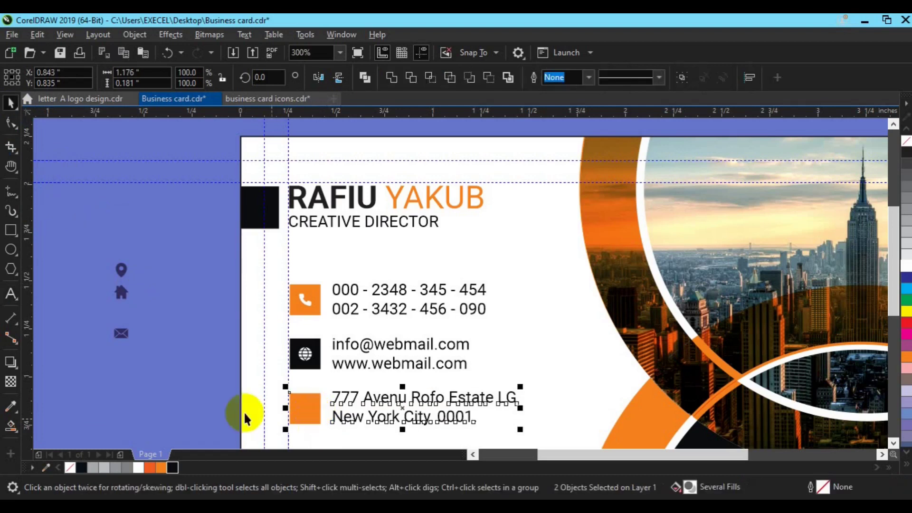
{"action": "mouse_move", "coordinate": [105, 285]}
{"action": "left_mouse_down"}
{"action": "mouse_move", "coordinate": [158, 309]}
{"action": "mouse_move", "coordinate": [302, 408]}
{"action": "left_mouse_up"}
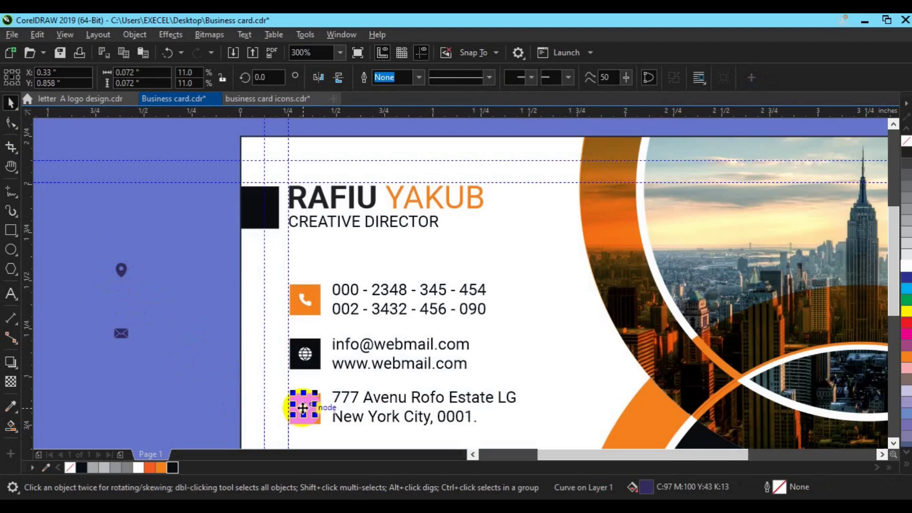
{"action": "right_click", "coordinate": [303, 407]}
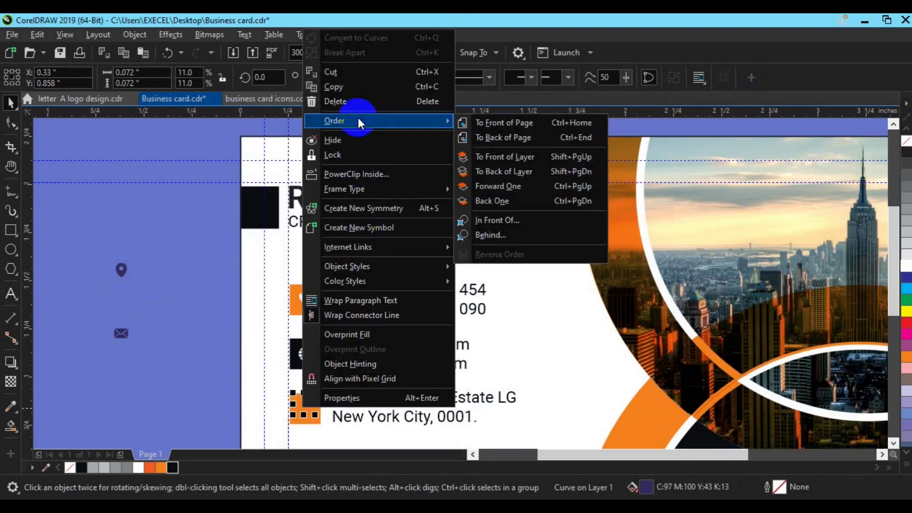
{"action": "left_click", "coordinate": [494, 122]}
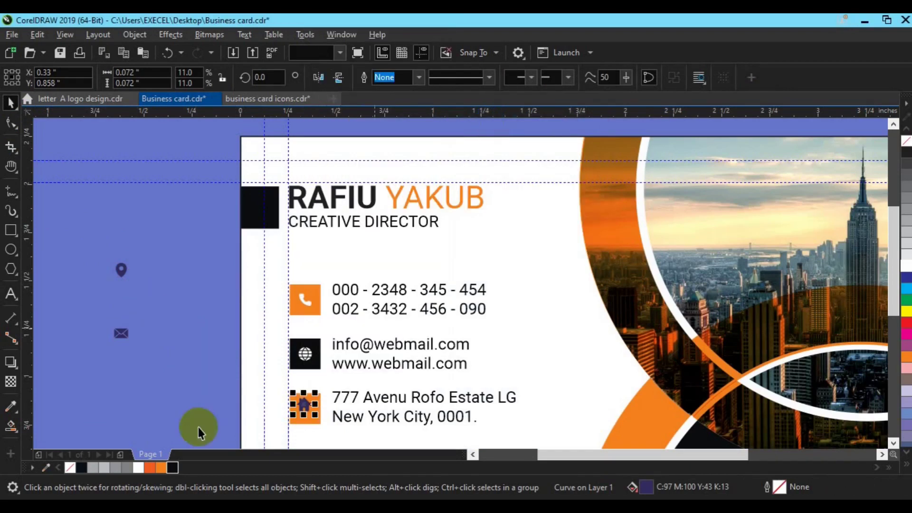
{"action": "left_click", "coordinate": [313, 421], "text": "shift"}
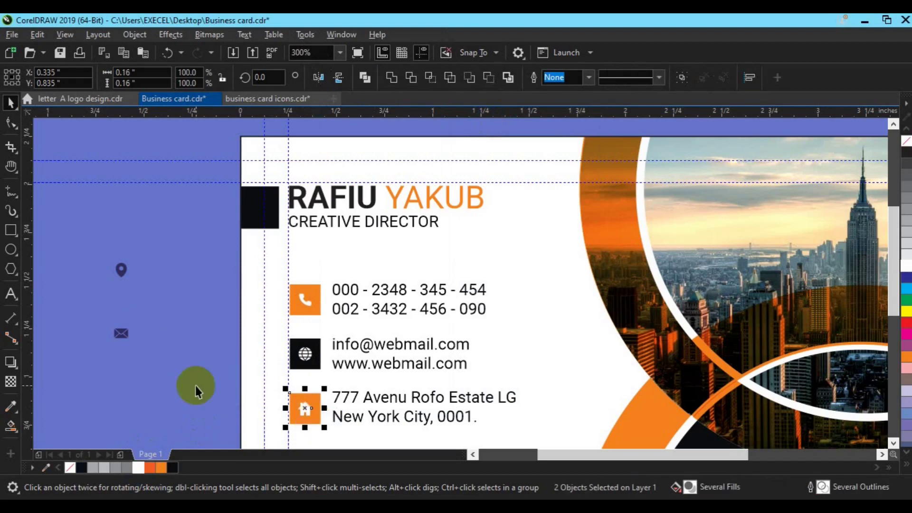
{"action": "key", "text": "ctrl+g"}
Group the whole contact block and select it with the name-and-title block.
{"action": "left_click_drag", "start_coordinate": [196, 272], "coordinate": [543, 434]}
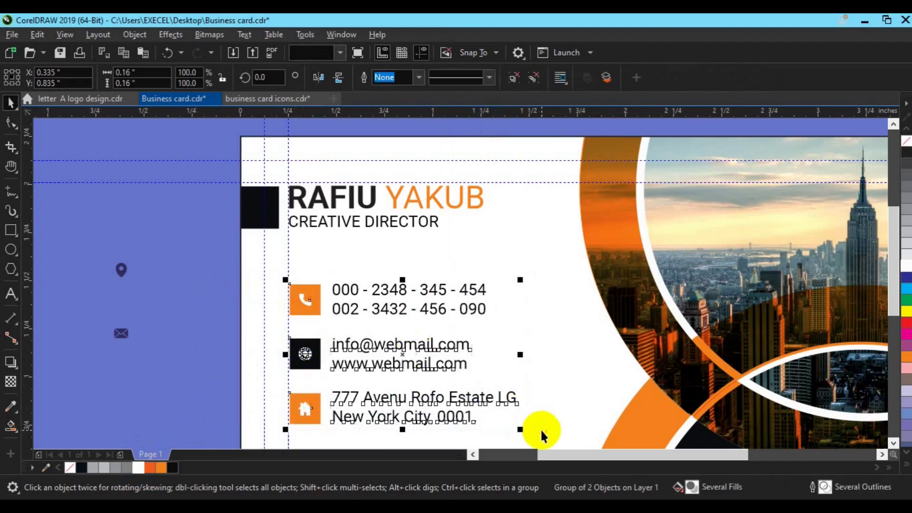
{"action": "key", "text": "ctrl+g"}
{"action": "left_click_drag", "start_coordinate": [256, 127], "coordinate": [451, 222]}
{"action": "left_click_drag", "start_coordinate": [256, 127], "coordinate": [493, 235]}
{"action": "left_click", "coordinate": [425, 311]}
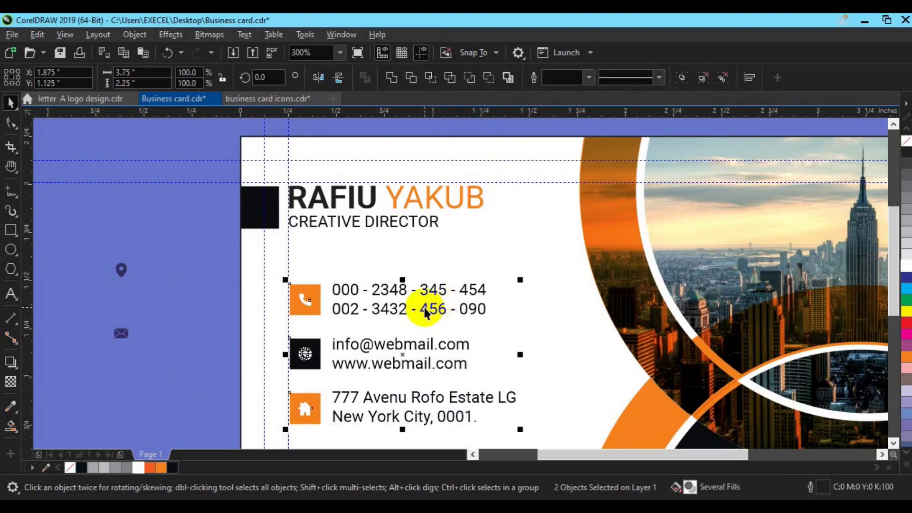
{"action": "left_click", "coordinate": [335, 199], "text": "shift"}
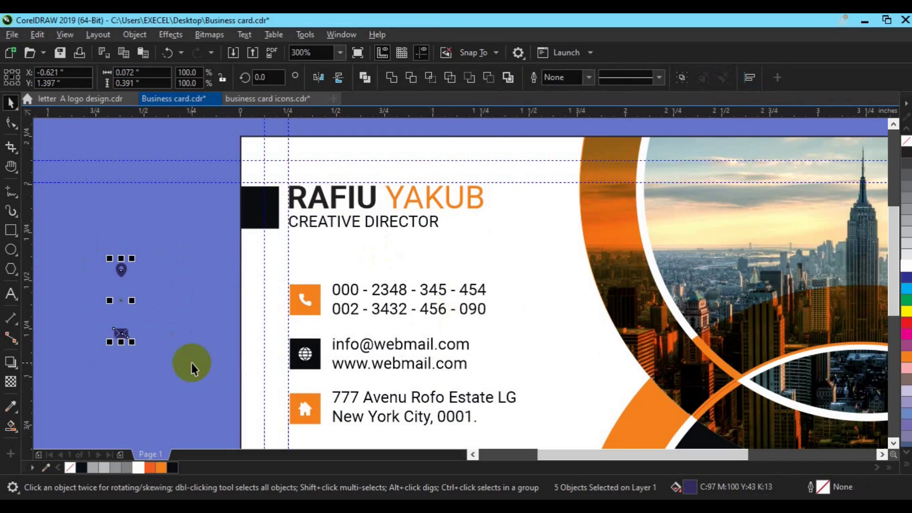
Zoom to the full page and nudge the contact-info group downward.
{"action": "left_click", "coordinate": [192, 362]}
{"action": "key", "text": "z"}
{"action": "left_click", "coordinate": [53, 78]}
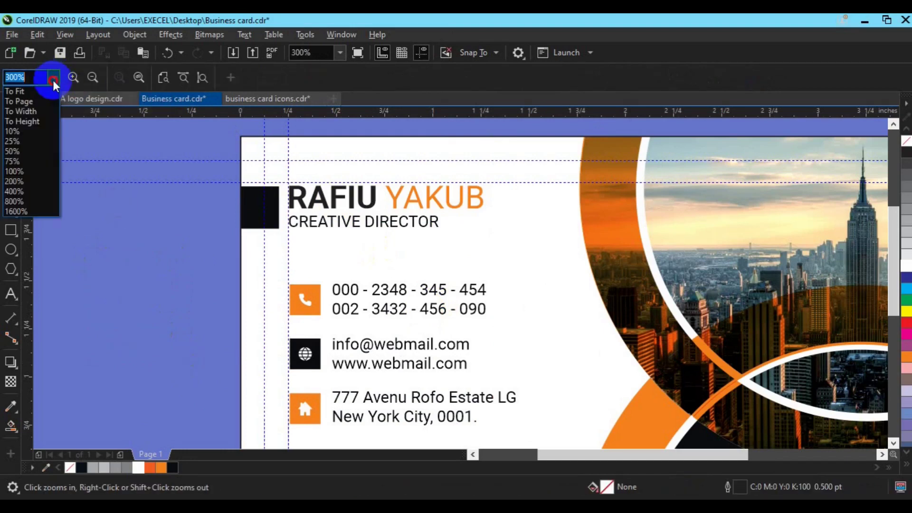
{"action": "left_click", "coordinate": [38, 101]}
{"action": "key", "text": "space"}
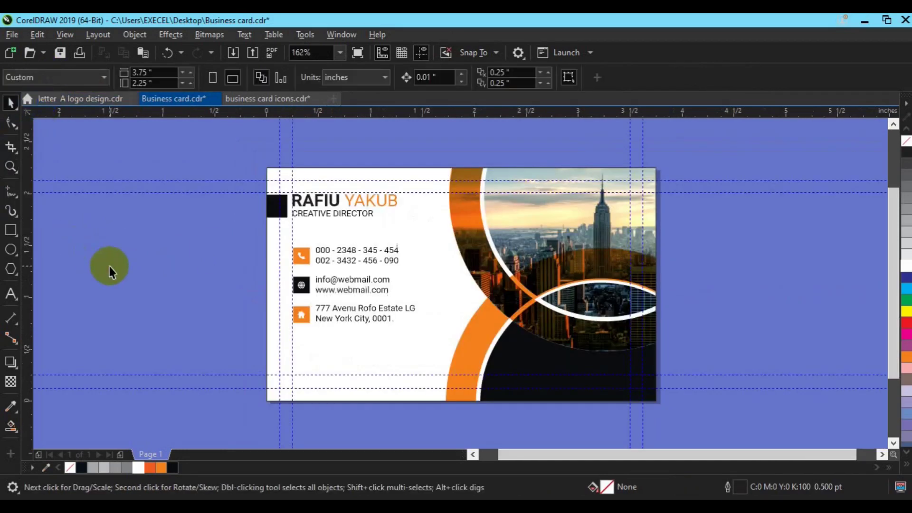
{"action": "left_click_drag", "start_coordinate": [247, 232], "coordinate": [305, 257]}
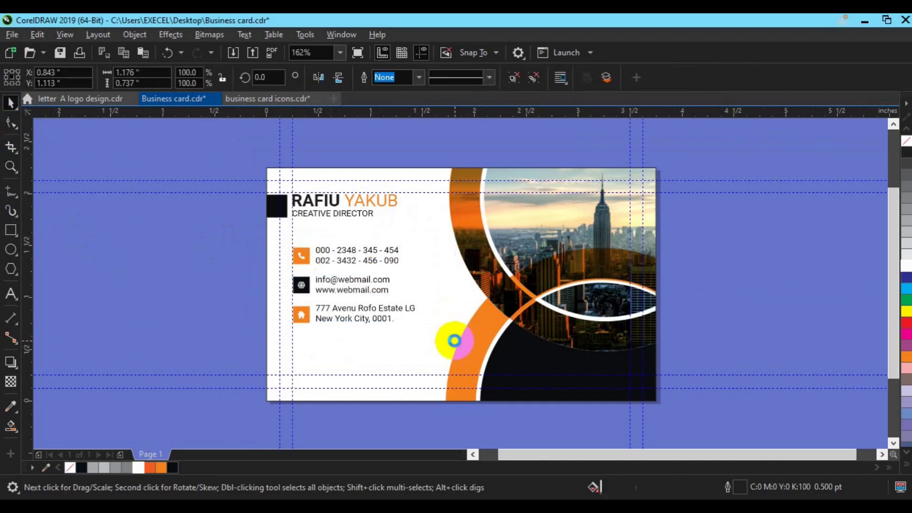
{"action": "key", "text": "Down"}
{"action": "key", "text": "Down"}
{"action": "key", "text": "Down"}
{"action": "key", "text": "Down"}
{"action": "key", "text": "Down"}
{"action": "key", "text": "Down"}
{"action": "key", "text": "Down"}
{"action": "key", "text": "Down"}
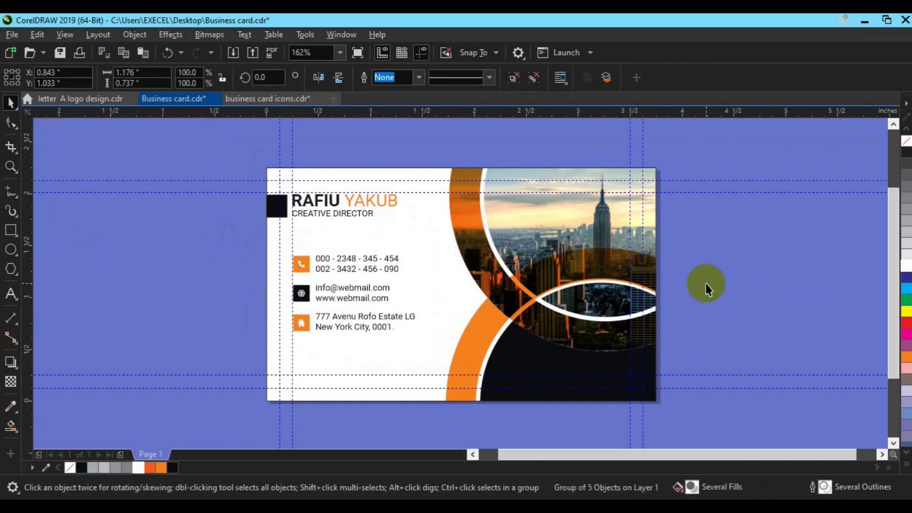
{"action": "left_click", "coordinate": [701, 285]}
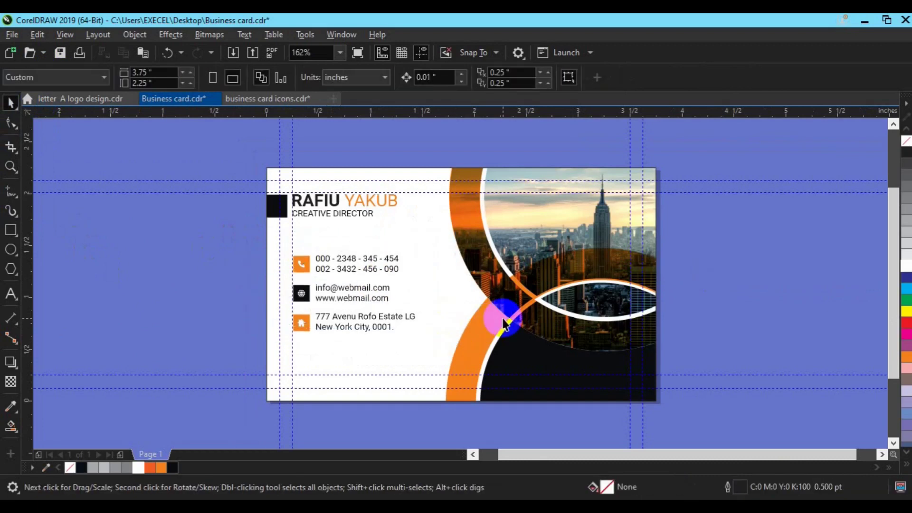
{"action": "left_click", "coordinate": [233, 54]}
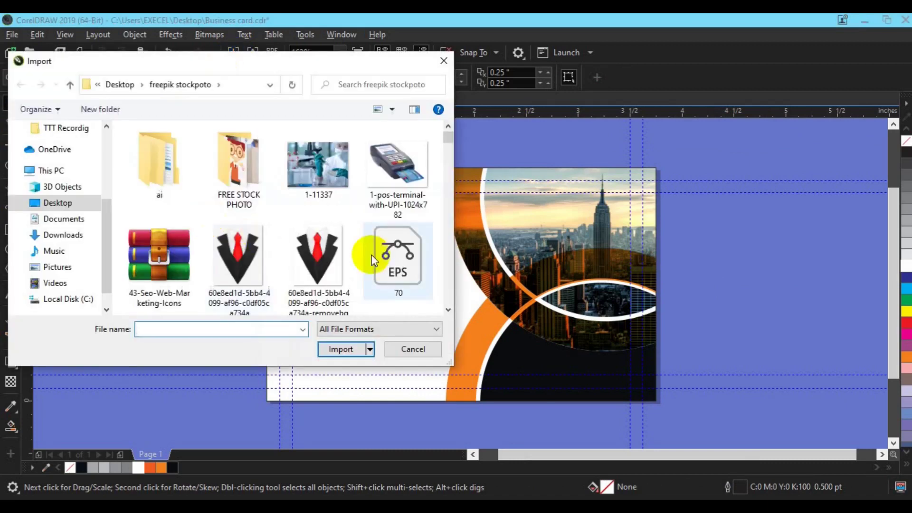
Scroll the import file list to find the QR-code image.
{"action": "scroll", "coordinate": [447, 292], "scroll_direction": "down", "scroll_amount": 2}
{"action": "scroll", "coordinate": [448, 293], "scroll_direction": "down", "scroll_amount": 3}
{"action": "scroll", "coordinate": [447, 293], "scroll_direction": "down", "scroll_amount": 3}
{"action": "scroll", "coordinate": [447, 292], "scroll_direction": "down", "scroll_amount": 3}
{"action": "scroll", "coordinate": [447, 292], "scroll_direction": "down", "scroll_amount": 3}
{"action": "scroll", "coordinate": [447, 292], "scroll_direction": "down", "scroll_amount": 3}
{"action": "scroll", "coordinate": [447, 293], "scroll_direction": "down", "scroll_amount": 3}
{"action": "scroll", "coordinate": [447, 293], "scroll_direction": "down", "scroll_amount": 3}
{"action": "scroll", "coordinate": [447, 293], "scroll_direction": "down", "scroll_amount": 3}
{"action": "scroll", "coordinate": [448, 292], "scroll_direction": "down", "scroll_amount": 3}
{"action": "scroll", "coordinate": [448, 293], "scroll_direction": "down", "scroll_amount": 3}
{"action": "scroll", "coordinate": [449, 293], "scroll_direction": "down", "scroll_amount": 2}
{"action": "mouse_move", "coordinate": [449, 216]}
{"action": "left_mouse_down"}
{"action": "mouse_move", "coordinate": [452, 226]}
{"action": "mouse_move", "coordinate": [434, 228]}
{"action": "left_mouse_up"}
Import the QR-code image and place it small on the dark lower-right area.
{"action": "left_click", "coordinate": [315, 230]}
{"action": "left_click", "coordinate": [335, 349]}
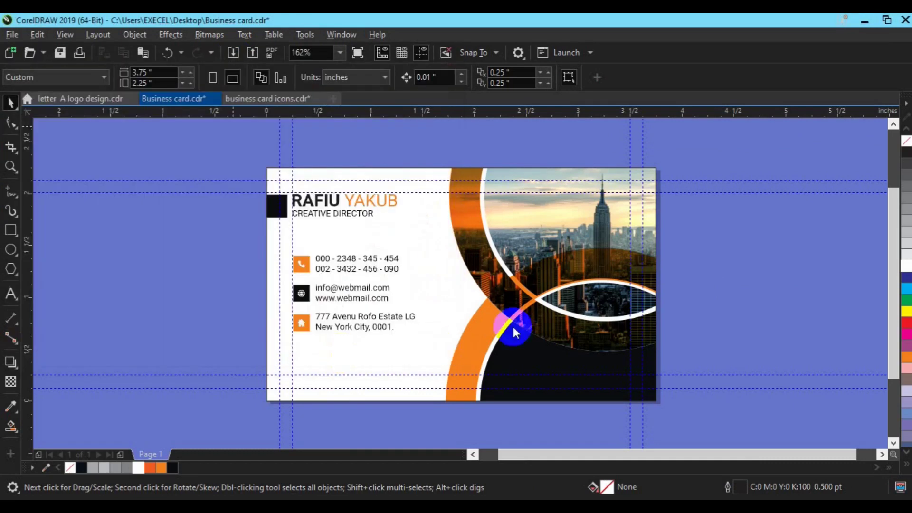
{"action": "left_click_drag", "start_coordinate": [541, 327], "coordinate": [591, 375]}
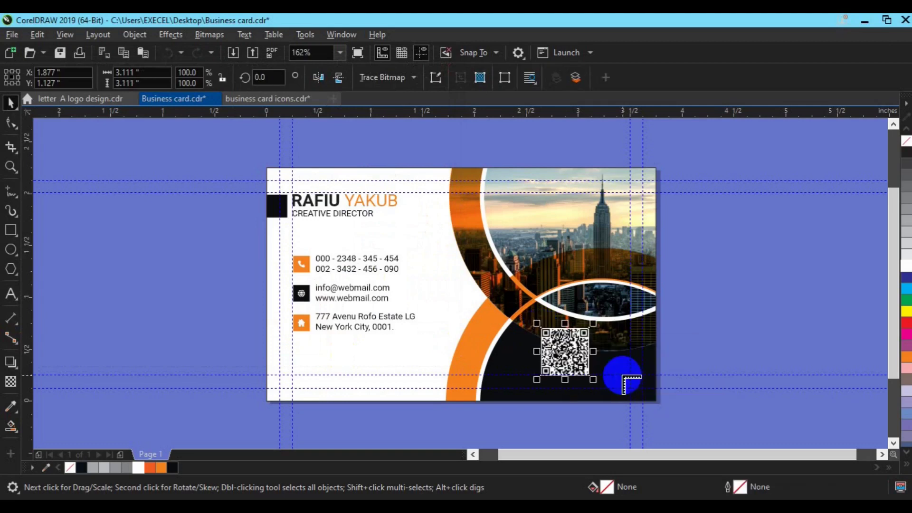
{"action": "left_click", "coordinate": [589, 375]}
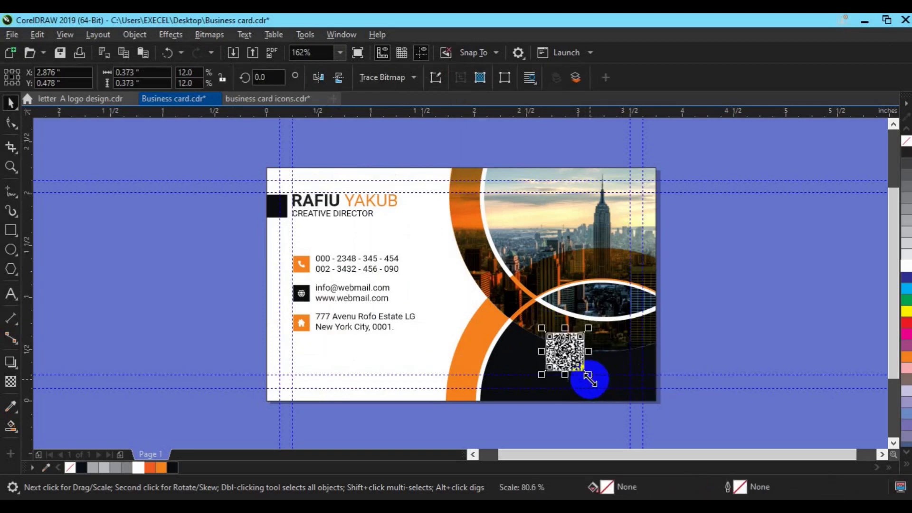